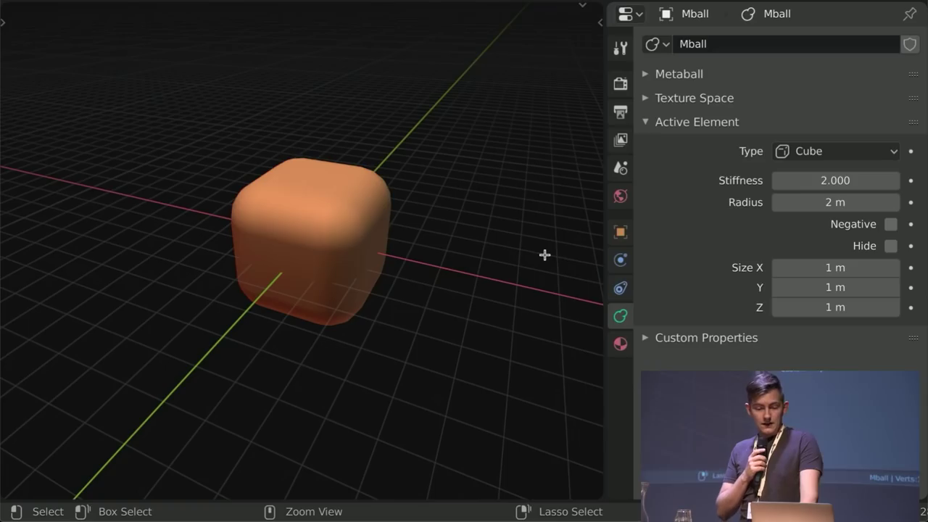
left_click_drag(810, 260, 845, 260)
mouse_move(801, 291)
left_mouse_down()
mouse_move(832, 292)
mouse_move(801, 308)
left_mouse_up()
key("ctrl+z")
key("ctrl+z")
key("ctrl+z")
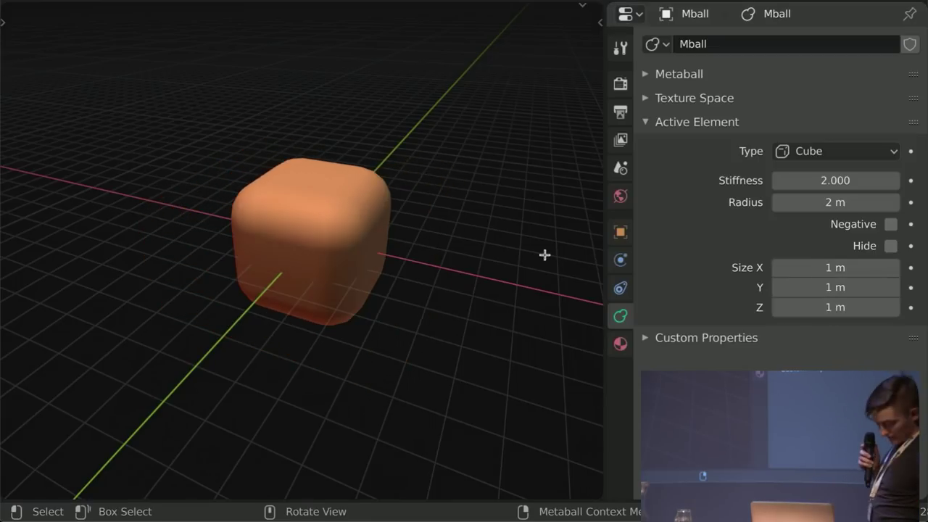
Step: Shape the cube element into a 2.92 × 2.7 × 0.14 m slab with a 0.2 m radius, and readjust its X, Y and Z sizes
left_click_drag(808, 266, 780, 307)
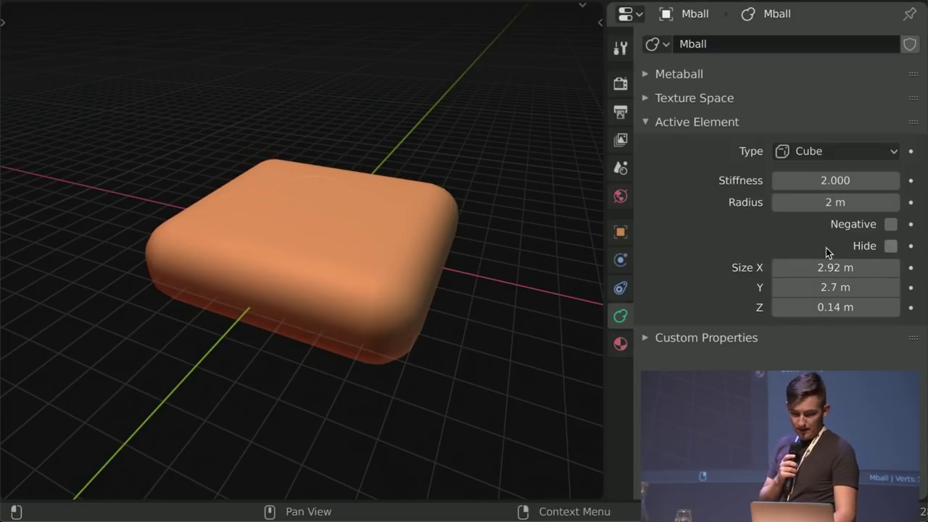
left_click_drag(834, 203, 725, 202)
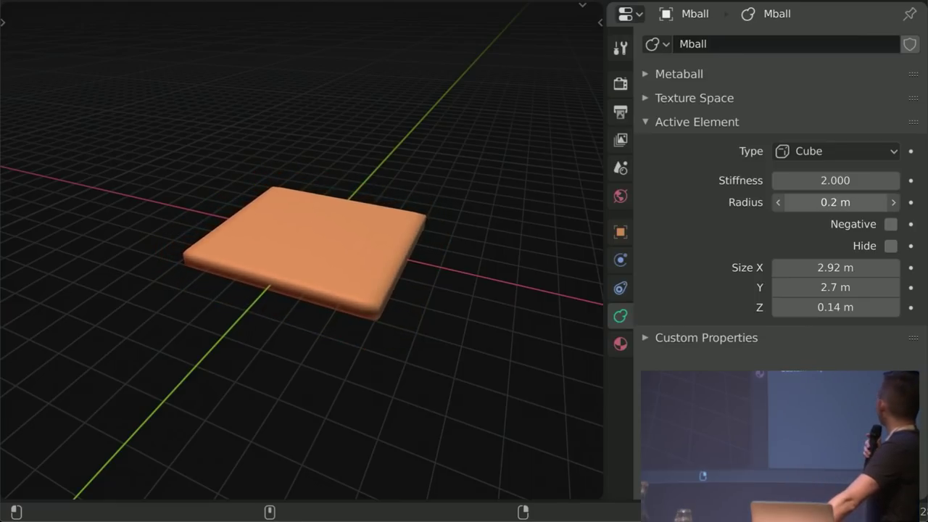
left_click_drag(829, 308, 892, 307)
left_click_drag(849, 268, 805, 287)
Step: Set the capsule element's stiffness to 0.680, its radius to 3.12 m and its X size to 3.98 m
left_click_drag(835, 181, 838, 203)
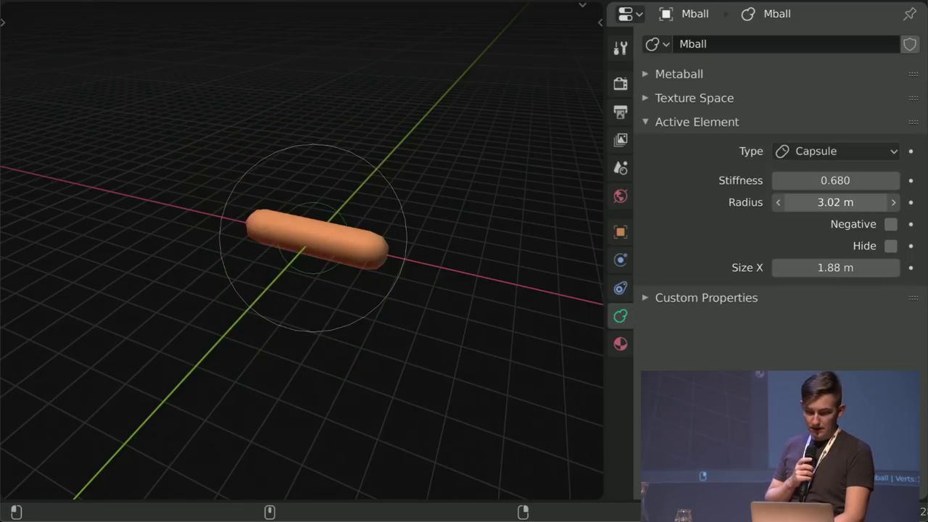
mouse_move(835, 202)
left_mouse_down()
mouse_move(866, 202)
mouse_move(837, 202)
left_mouse_up()
left_click_drag(835, 267, 867, 268)
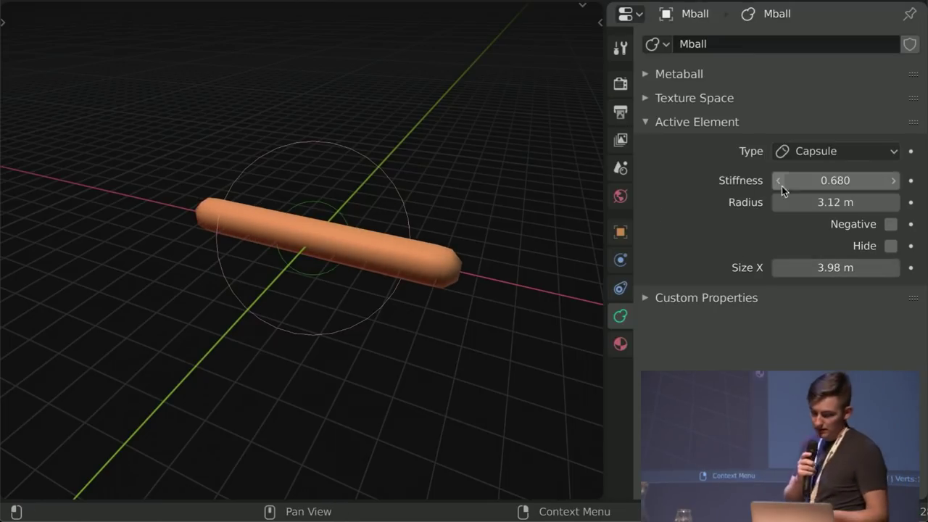
Step: Select the capsule's inner stiffness ring and scale it up to a stiffness of about 1.835
left_click(335, 210)
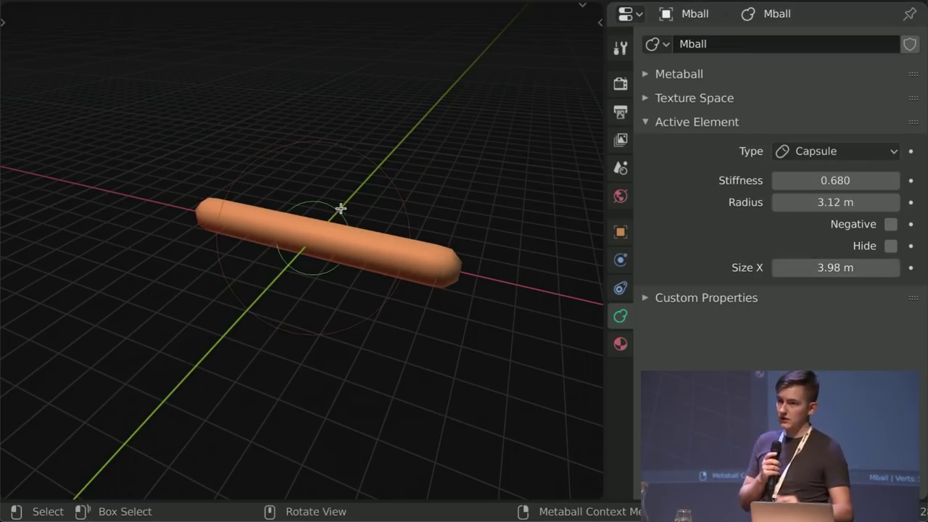
key("alt+s")
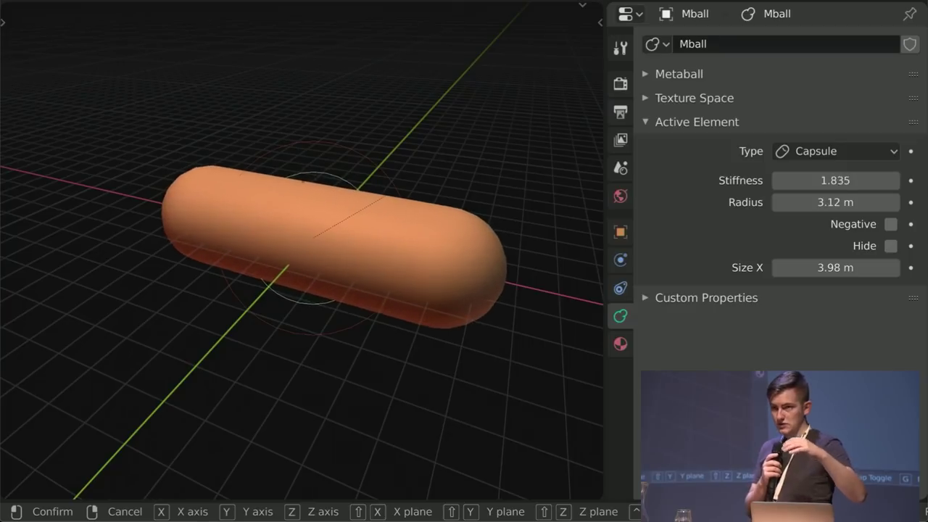
left_click(350, 145)
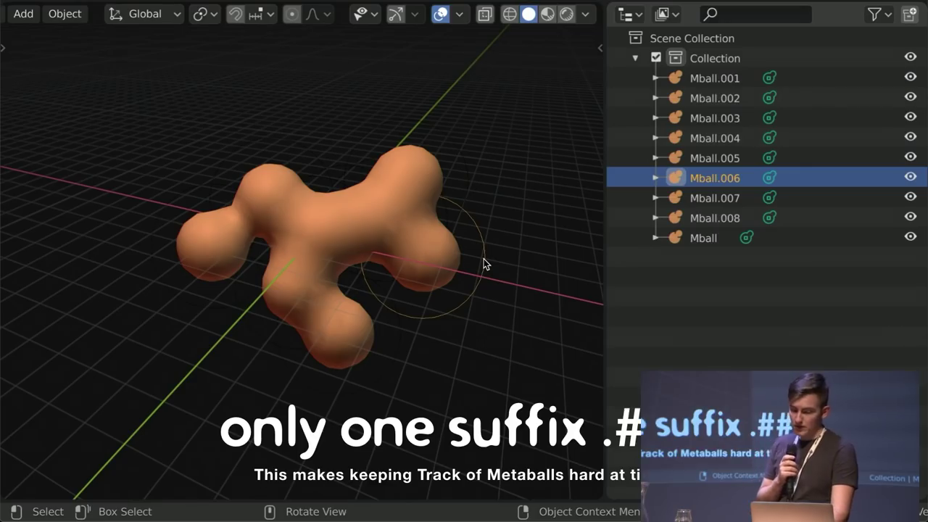
Step: Rename the metaball Mball.006 as Mball.ear
double_click(708, 180)
left_click(720, 177)
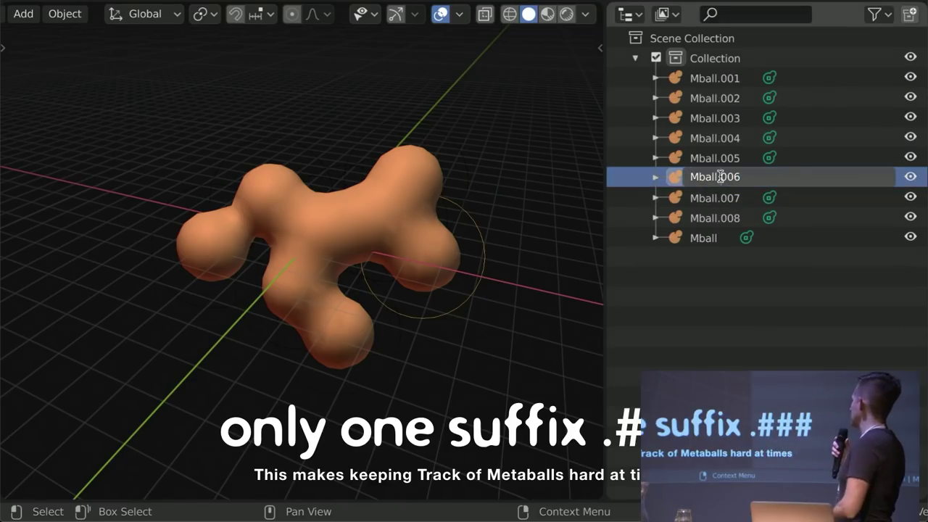
type("ear")
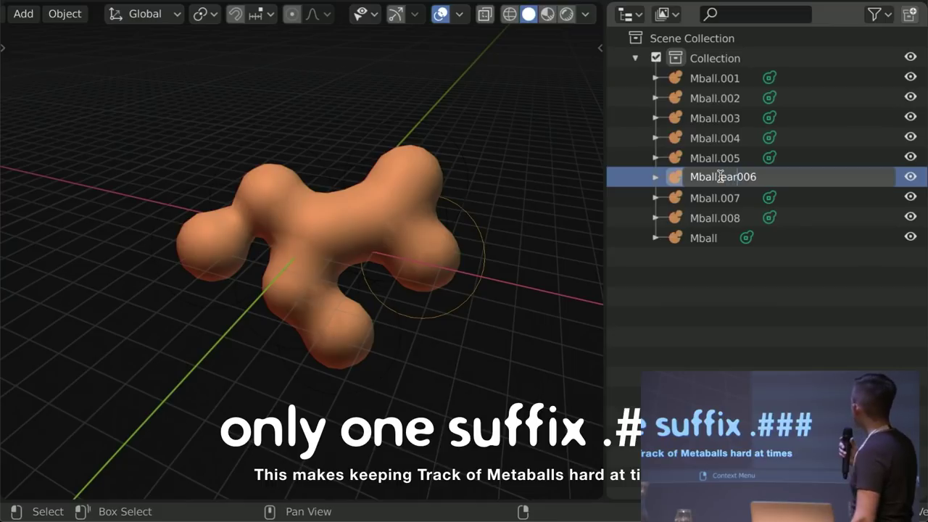
key("Delete")
key("Delete")
key("Delete")
key("Return")
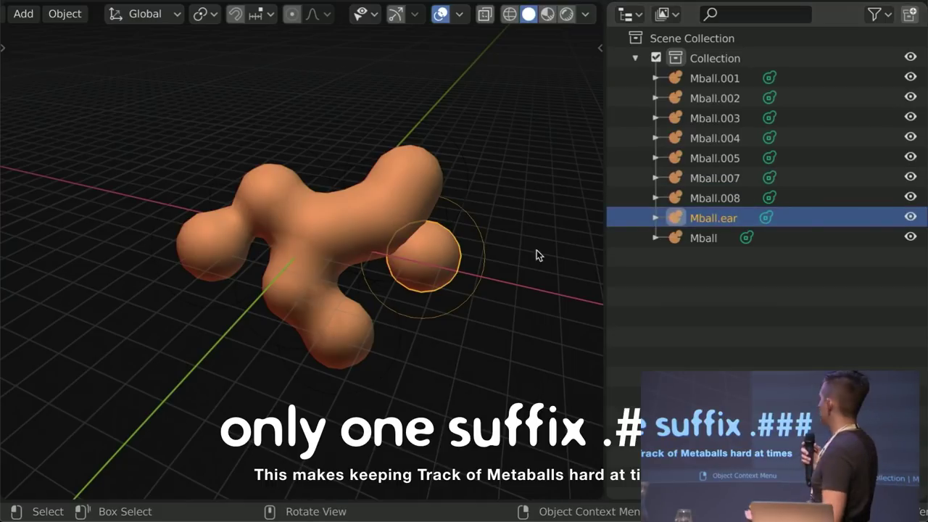
Step: Clear the selection, then duplicate the Mball.ear metaball and place the copy about 1.7 m up and behind it
key("a")
key("alt+a")
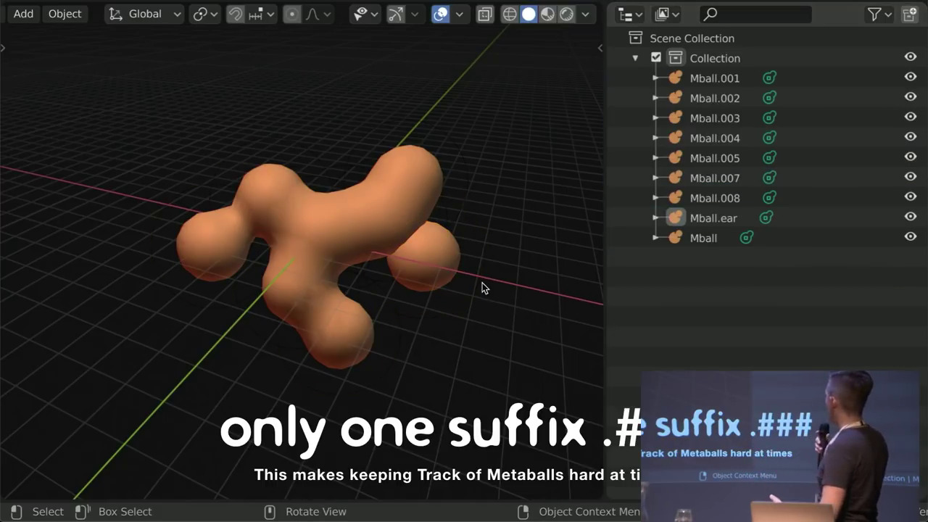
left_click(483, 272)
key("shift+d")
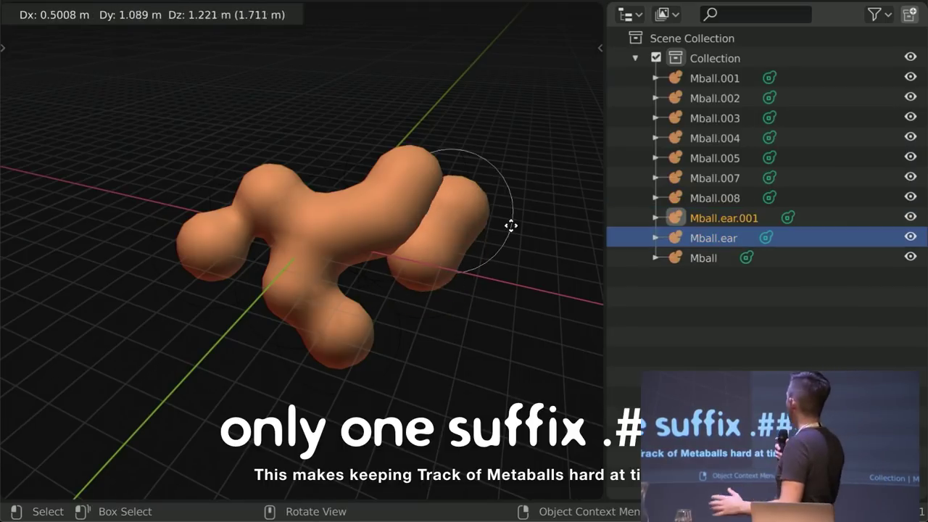
left_click(519, 224)
Step: Undo the duplication and the renaming of the ear metaball
key("ctrl+z")
key("ctrl+z")
key("ctrl+z")
key("ctrl+z")
key("ctrl+z")
Step: Rename Mball.006 as Mball.ear again in the scene's object list
double_click(709, 177)
key("Escape")
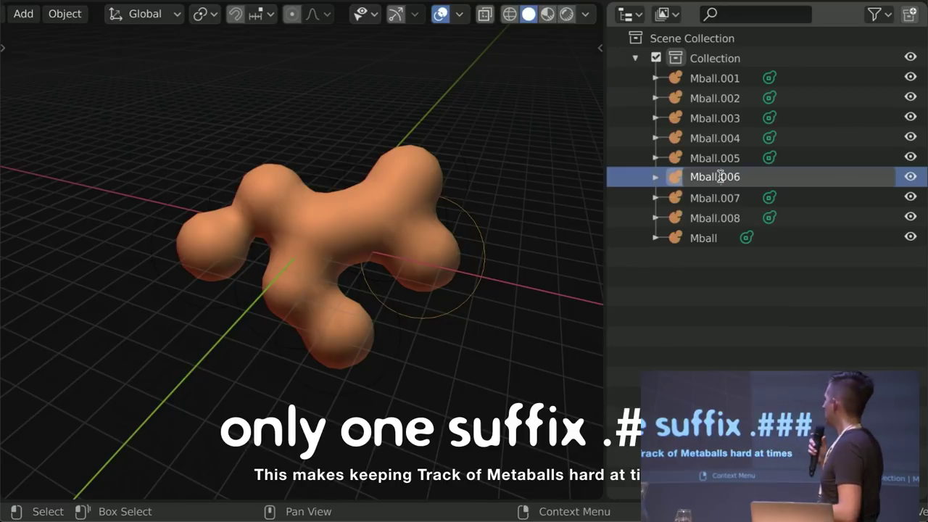
double_click(720, 177)
left_click(720, 177)
type("ear")
key("Delete")
key("Return")
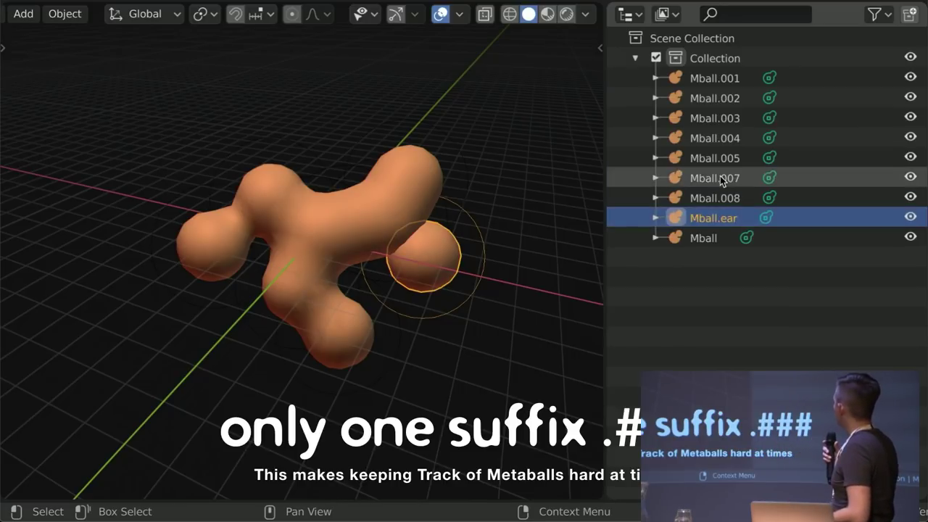
Step: Duplicate the Mball.ear metaball and place the copy above and behind the original
left_click(581, 303)
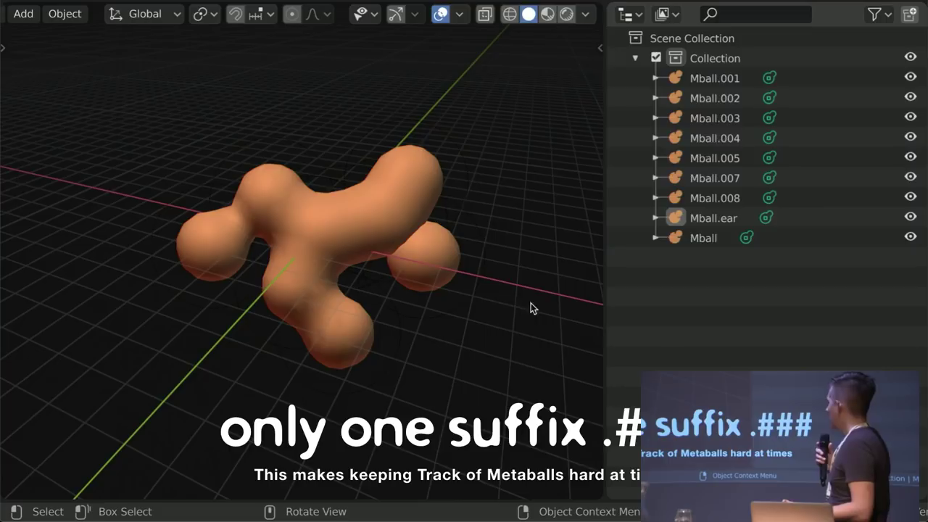
left_click(483, 273)
key("shift+d")
left_click(515, 224)
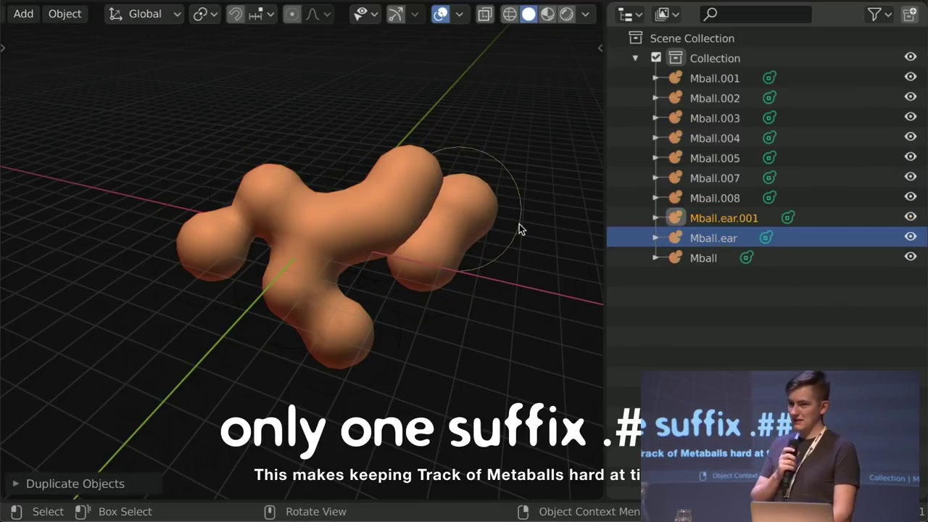
Step: Undo the ear duplicate and the rename of Mball.006
key("ctrl+z")
key("ctrl+z")
key("ctrl+z")
key("ctrl+z")
Step: Replace the numeric suffix of Mball.006 with ear so it is named Mball.ear
double_click(708, 180)
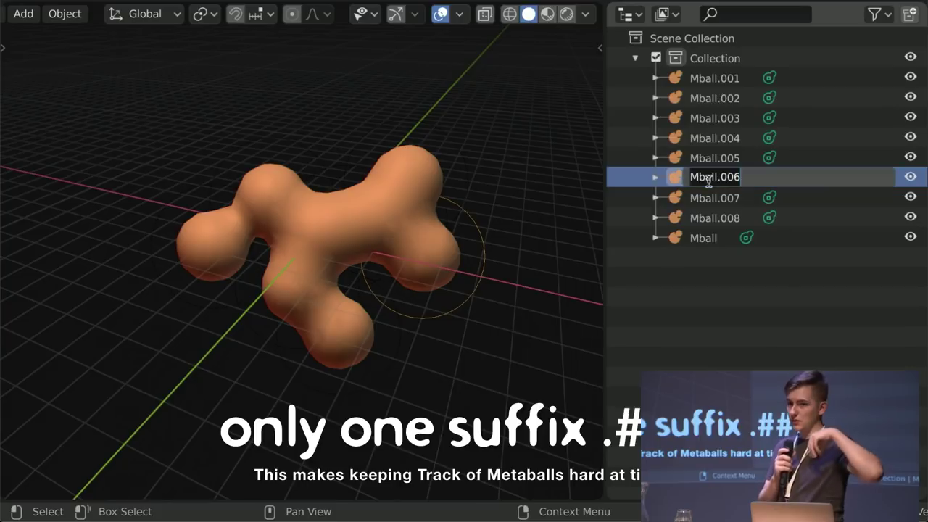
type("ear")
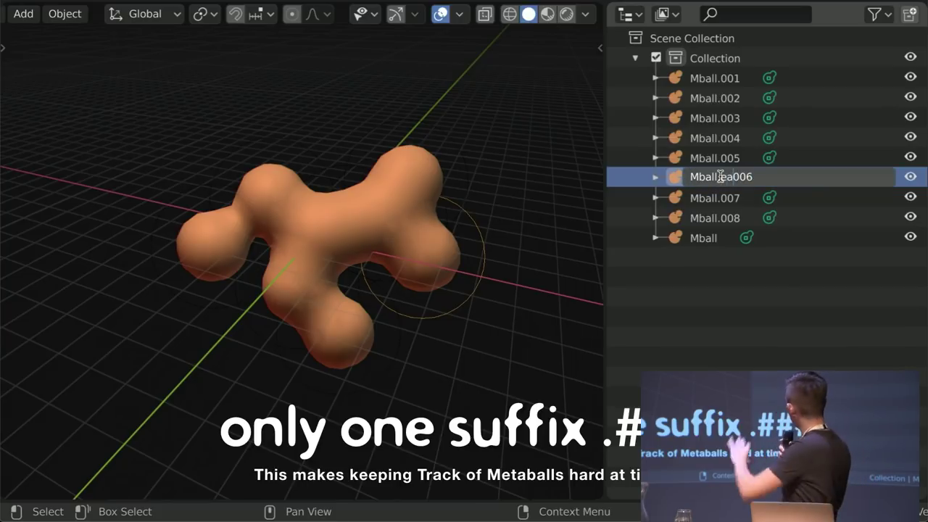
key("Delete")
key("Delete")
key("Delete")
key("Return")
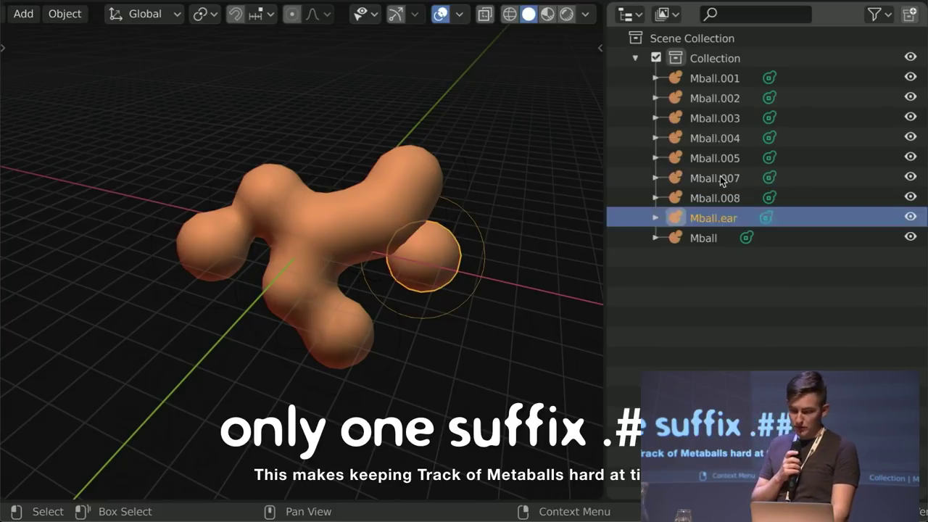
Step: Select the separated Mball.ear metaball and duplicate it
left_click(517, 301)
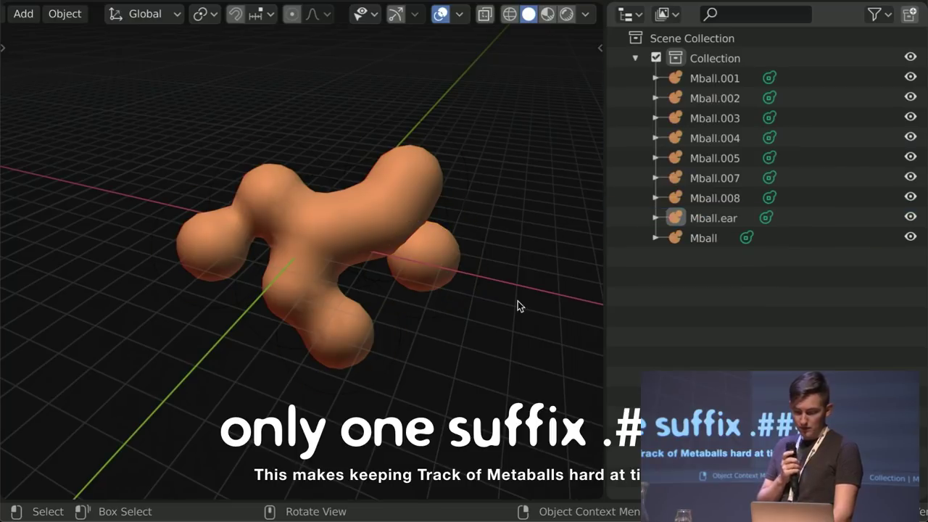
left_click(482, 273)
key("shift+d")
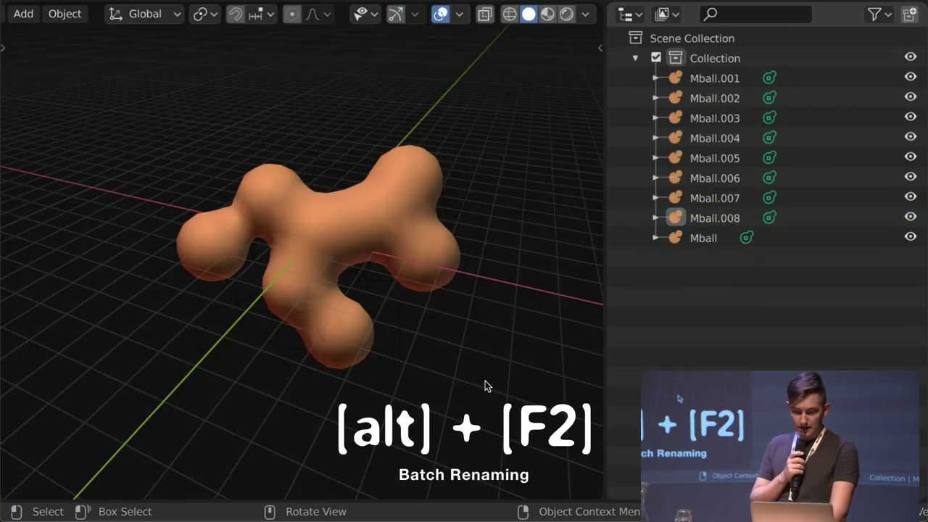
Step: Select Mball.005 through Mball.008 and batch rename the four objects with the new name Right
left_click(704, 159)
left_click(694, 178, "ctrl")
left_click(690, 197, "ctrl")
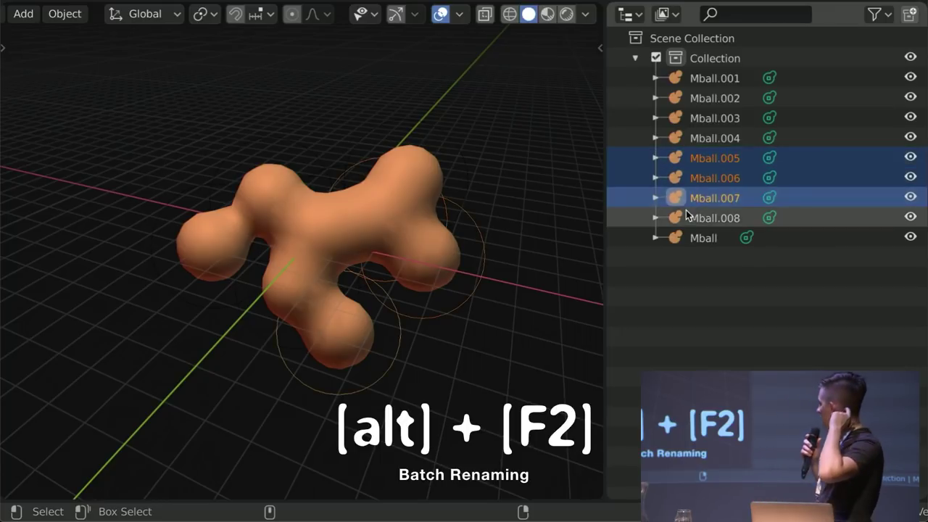
left_click(686, 214, "ctrl")
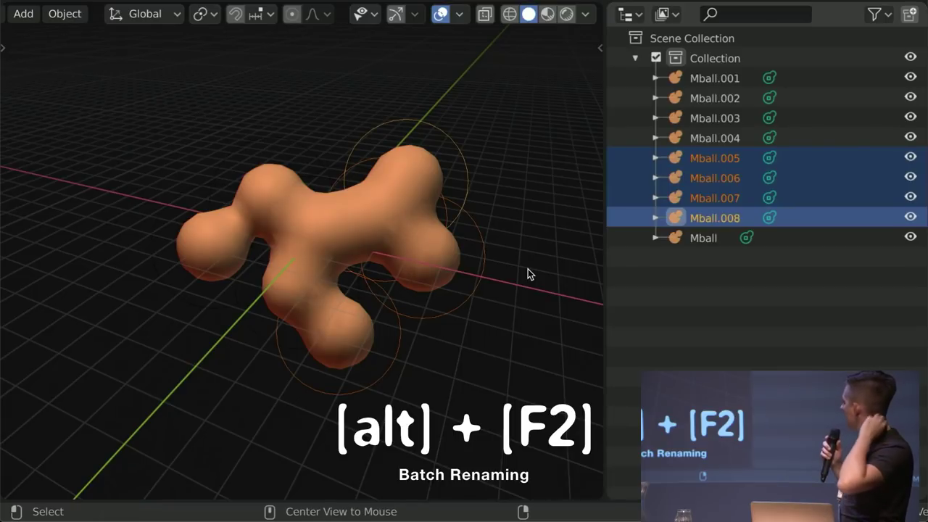
key("alt+F2")
left_click(467, 383)
type("Right")
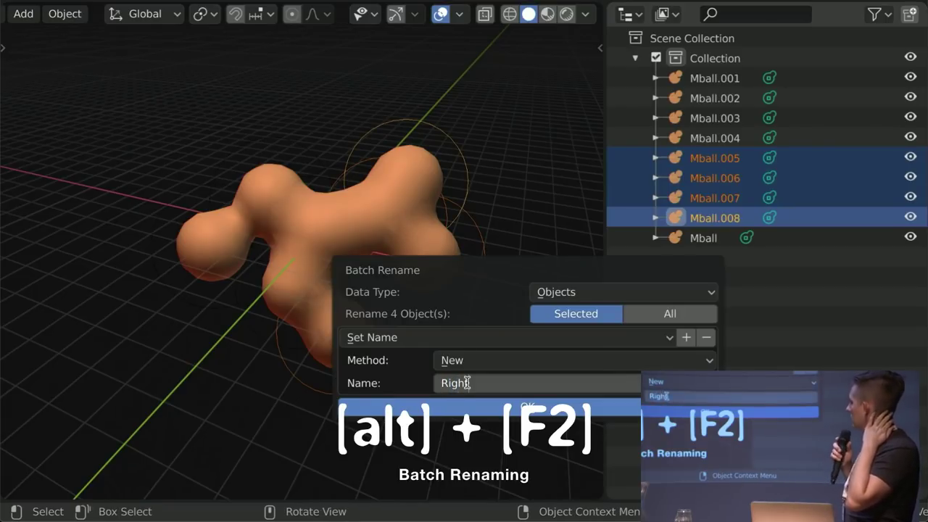
key("Return")
left_click(411, 406)
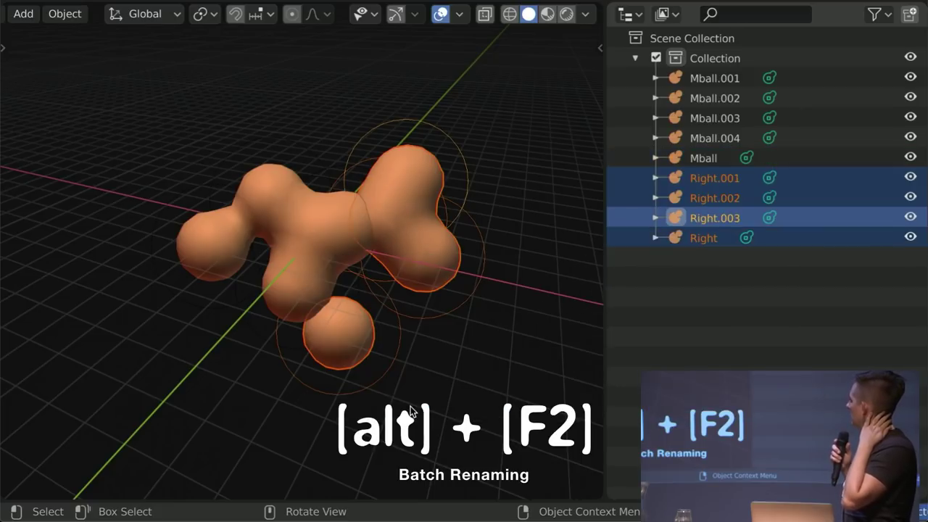
Step: Undo the batch rename and reselect Mball.005 through Mball.008
key("ctrl+z")
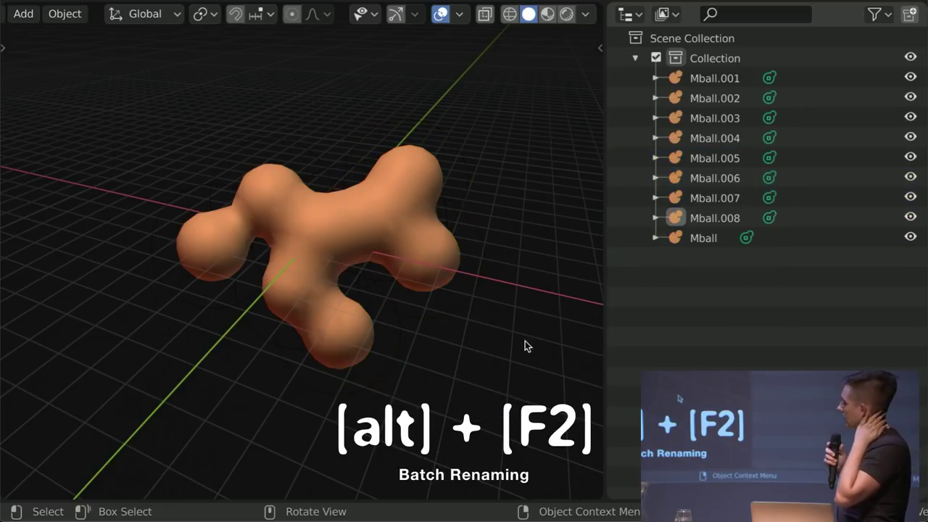
left_click(707, 158)
left_click(694, 177, "ctrl")
left_click(694, 198, "ctrl")
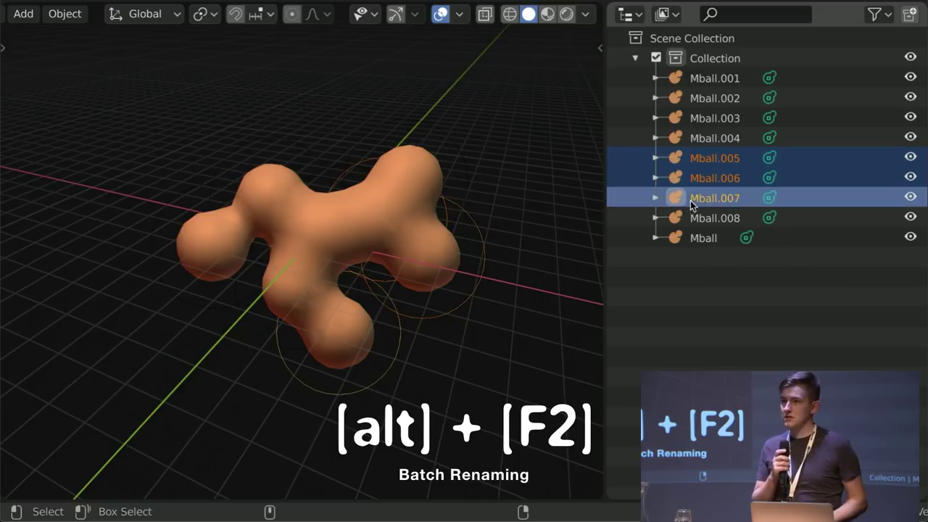
left_click(688, 218, "ctrl")
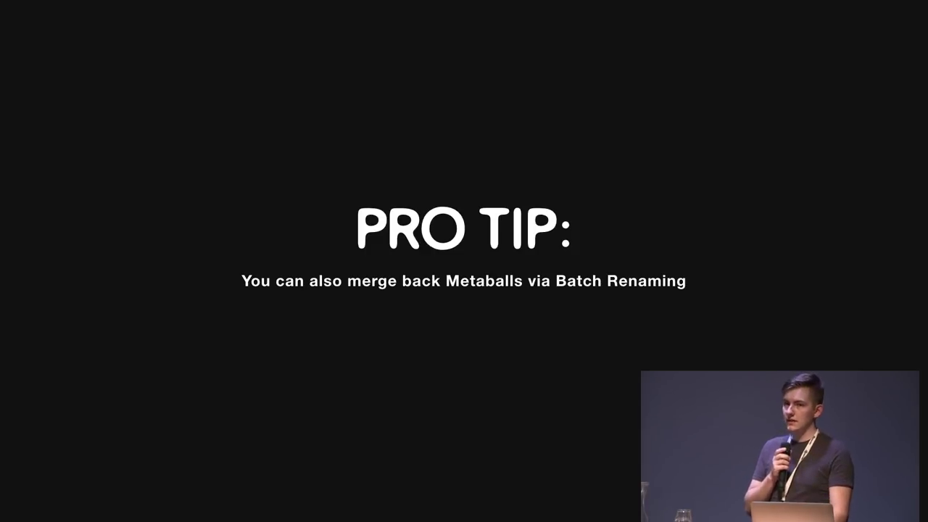
key("Right")
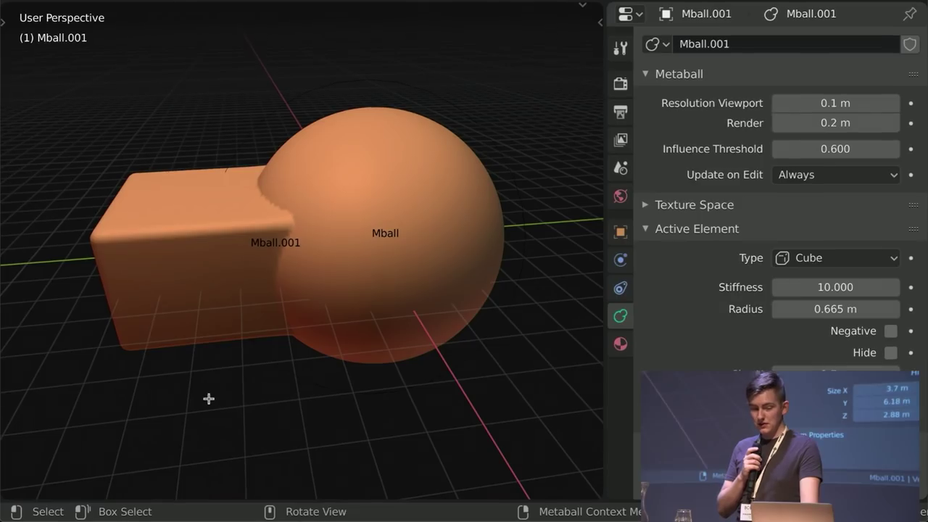
Step: Make the Mball.001 cube element negative, with a radius of 1.62 m and a Y size of 3.44 m
left_click(891, 332)
middle_click_drag(394, 332, 395, 332)
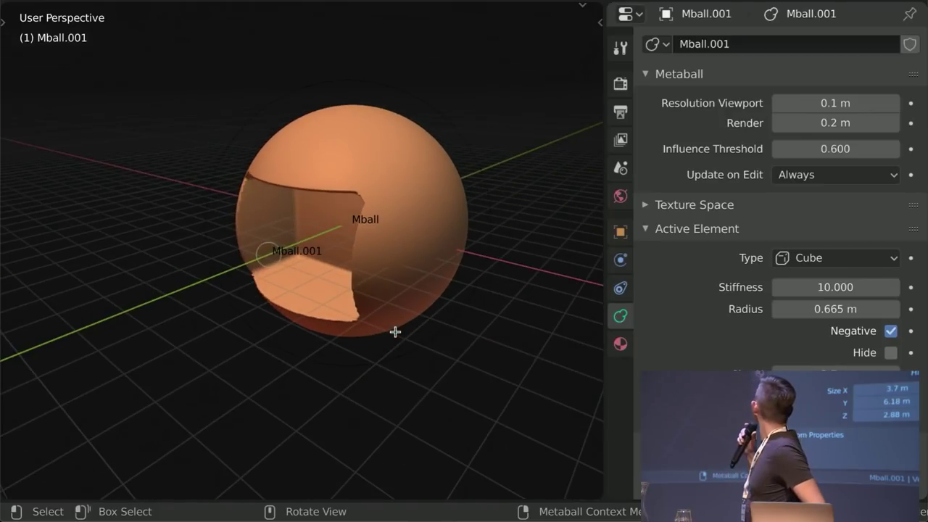
scroll(395, 332, "up", 2, "shift")
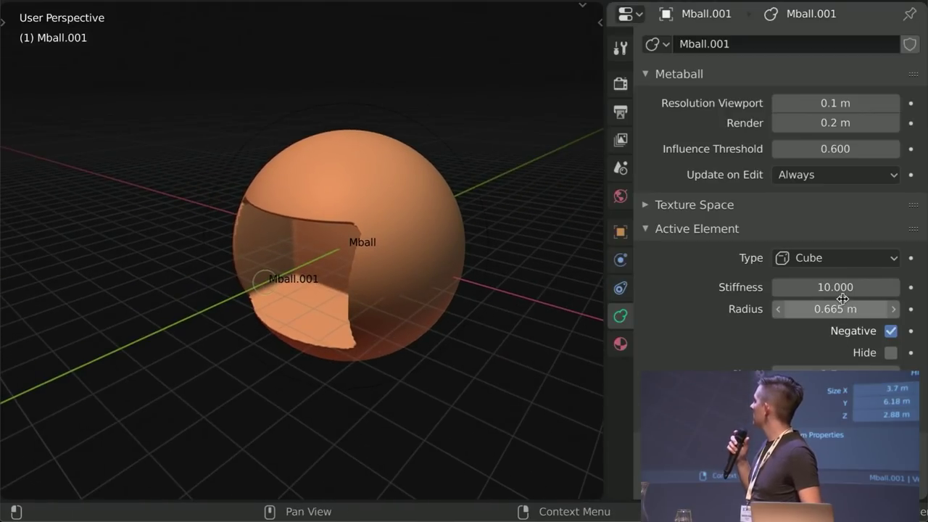
left_click_drag(841, 287, 886, 308)
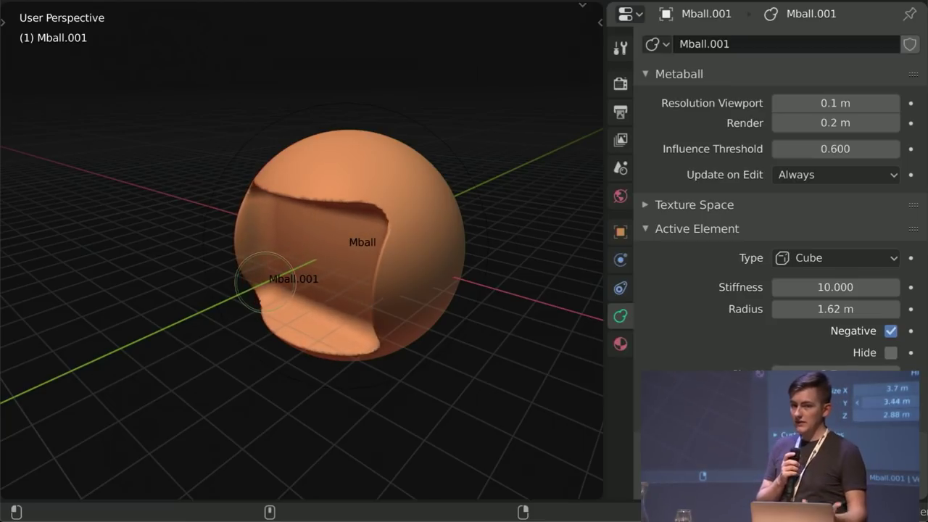
Step: Turn the Mball.001 cube element negative again to cut it out of the sphere
key("Tab")
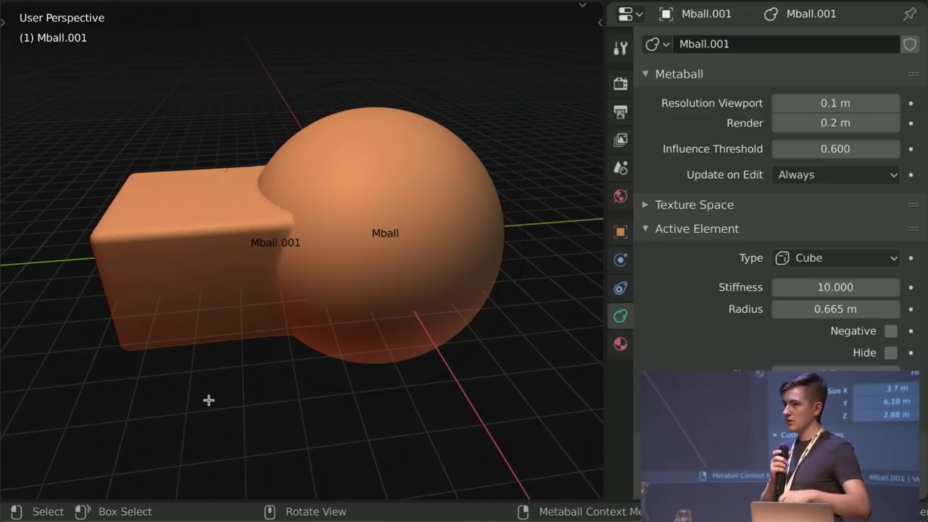
left_click(890, 331)
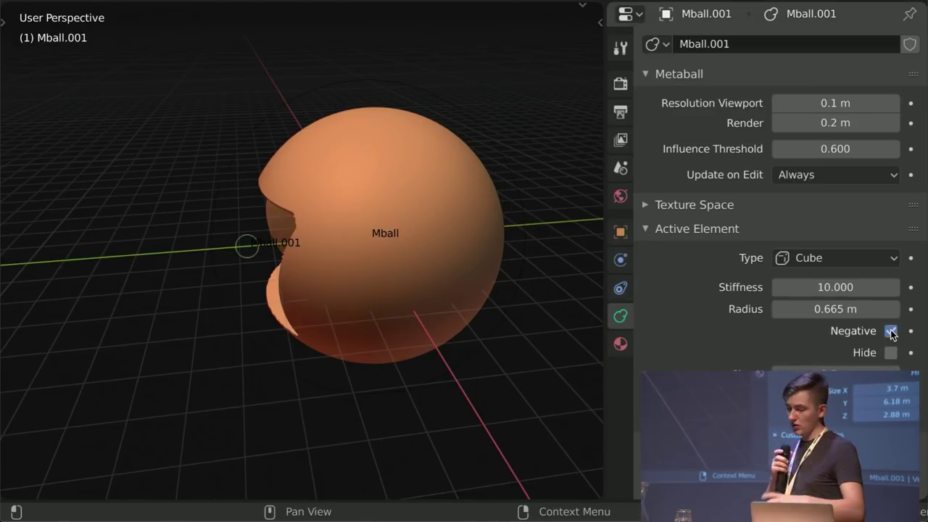
Step: Set the negative Mball.001 cube's radius to 1.62 m, reduce its Y size, and leave Edit Mode
middle_click_drag(393, 330, 395, 331)
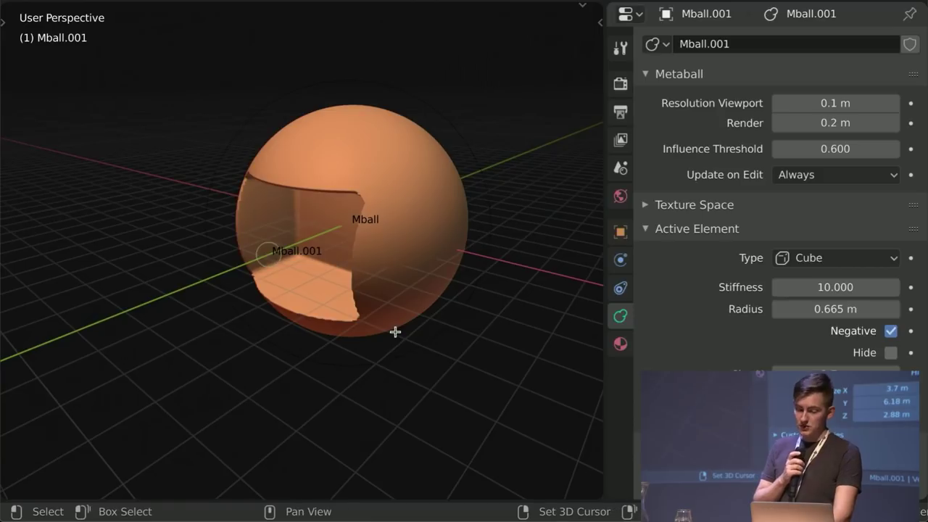
scroll(395, 332, "up", 3, "shift")
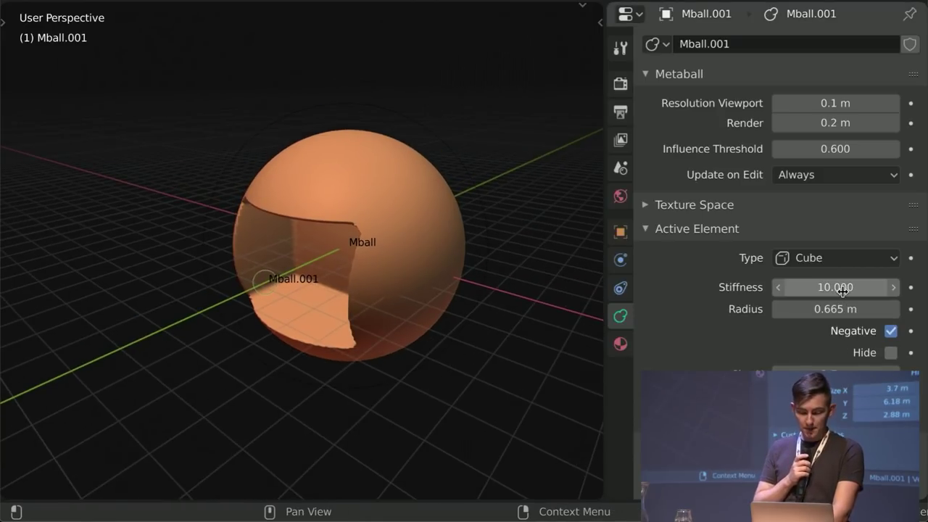
left_click_drag(842, 287, 909, 303)
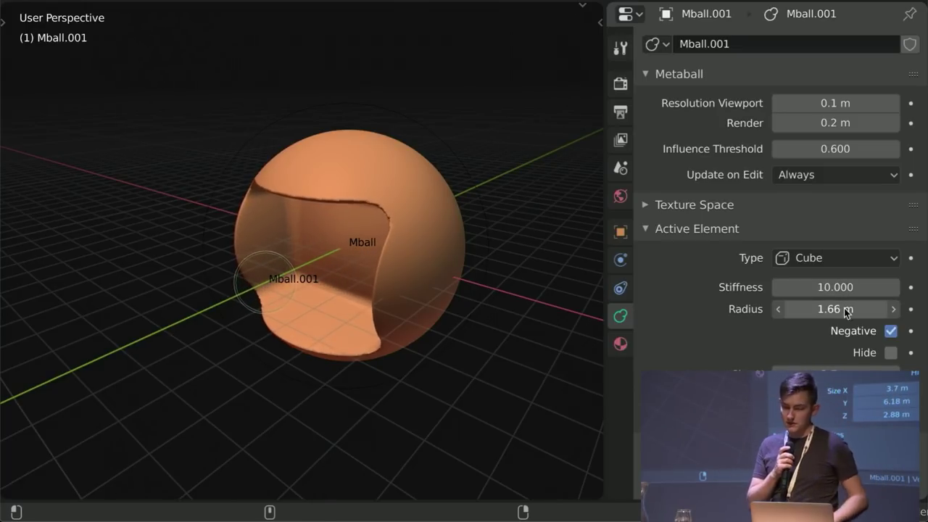
left_click_drag(847, 309, 841, 309)
left_click_drag(841, 396, 797, 395)
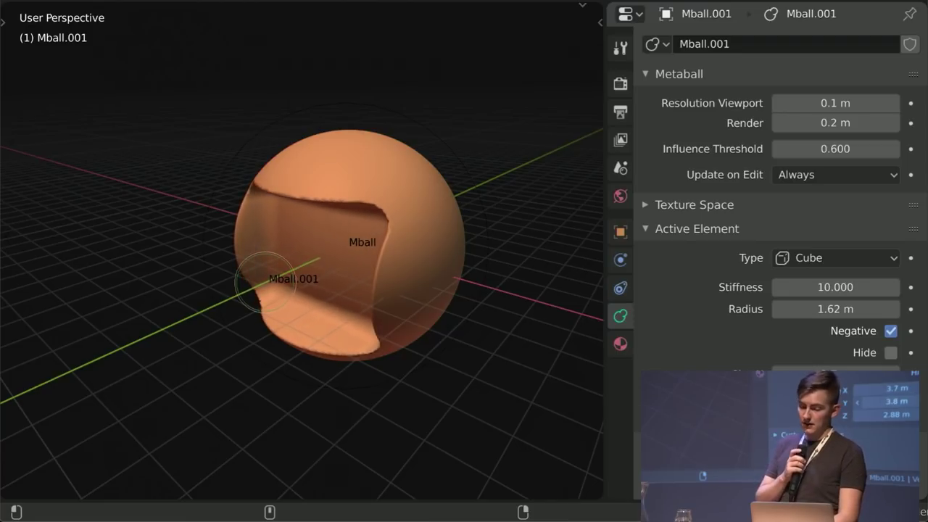
key("Tab")
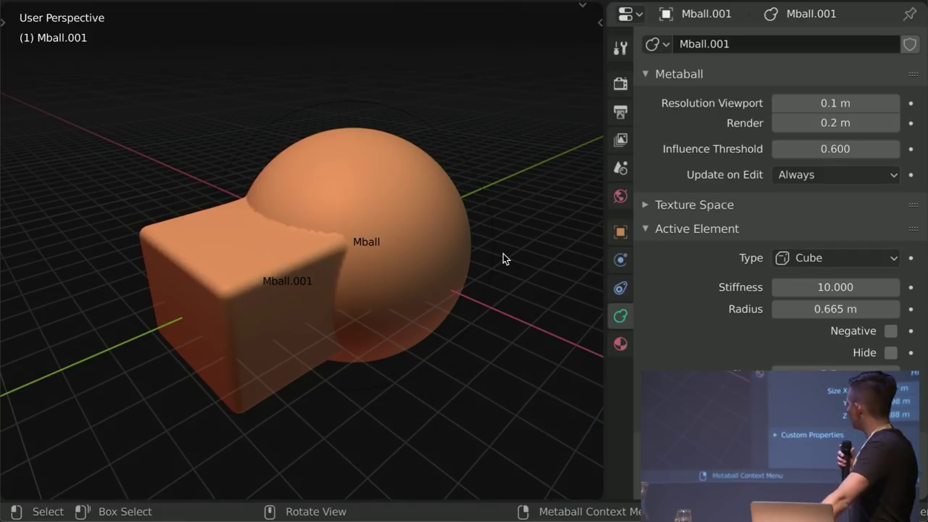
Step: Switch editing from Mball.001 to the Mball sphere and make its ball element negative
key("Tab")
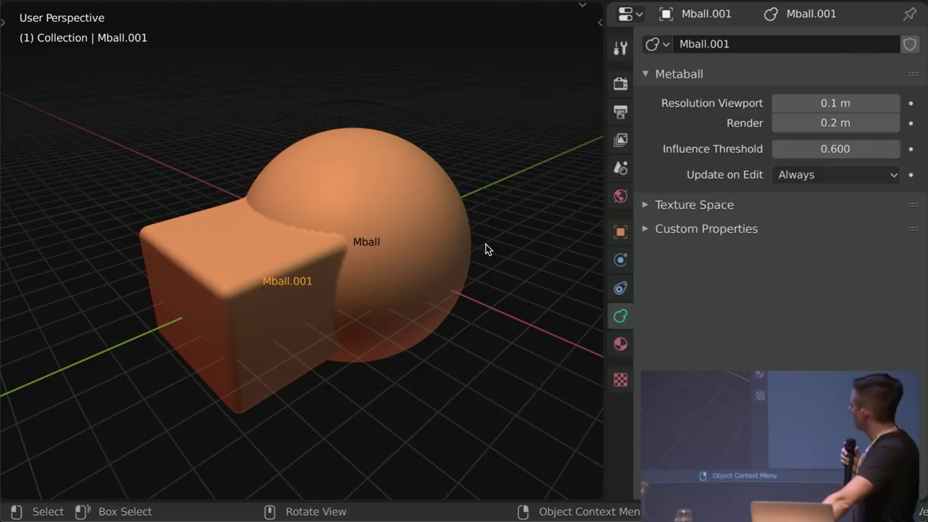
left_click(495, 245)
key("Tab")
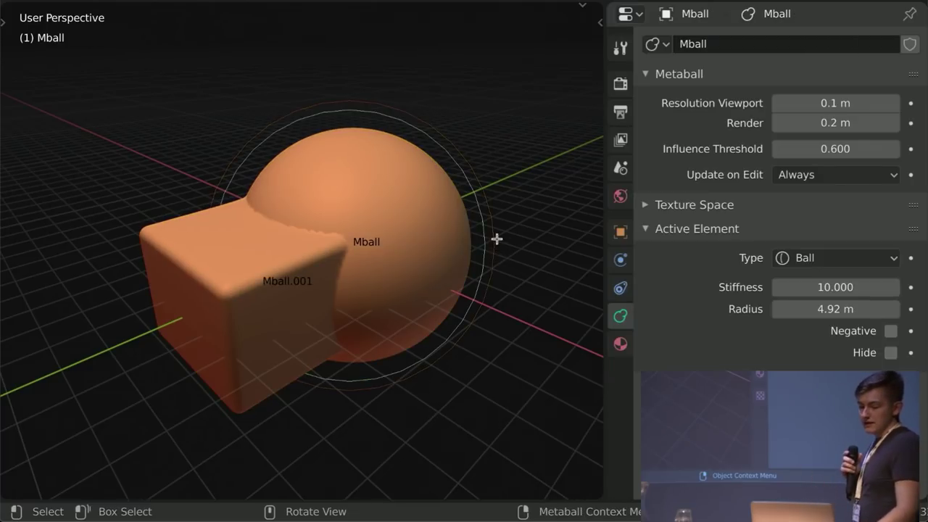
left_click(890, 331)
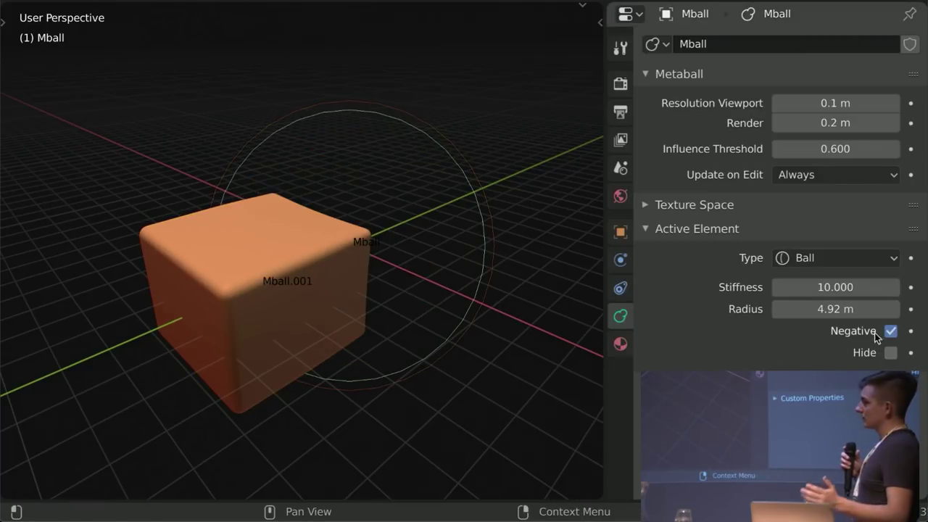
middle_click_drag(493, 303, 494, 300)
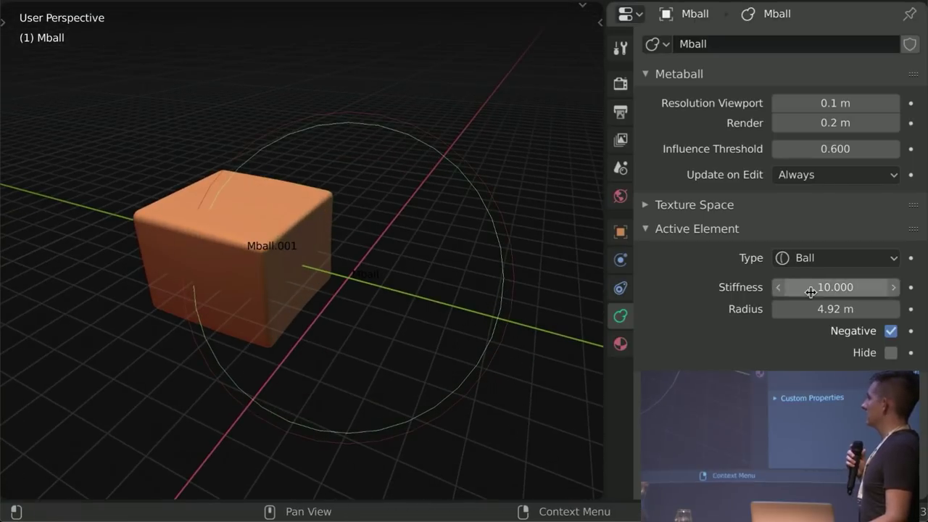
Step: Enlarge the negative ball beyond a 5.2 m radius and move it closer to the cube to cut deeper
mouse_move(787, 309)
left_mouse_down()
mouse_move(827, 309)
mouse_move(795, 309)
left_mouse_up()
key("s")
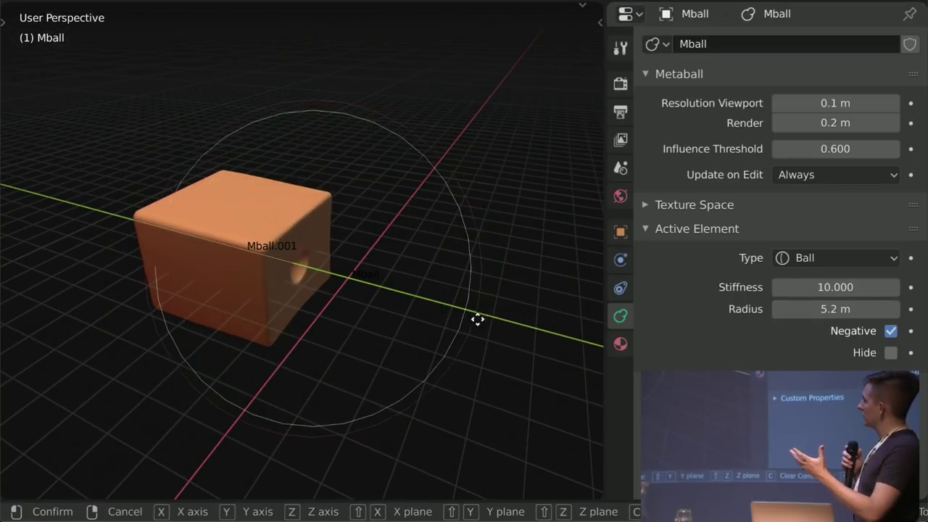
left_click(467, 319)
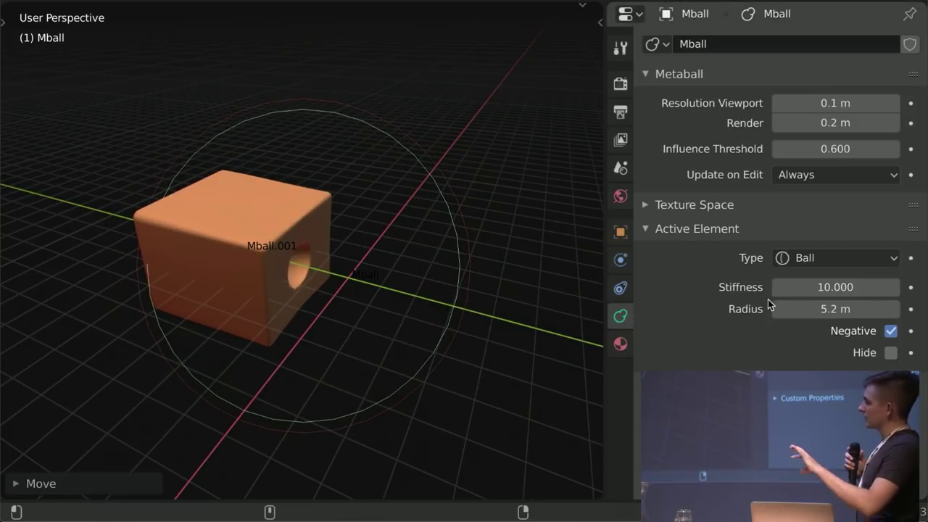
left_click_drag(798, 309, 888, 309)
key("Tab")
Step: Duplicate the Mball.001 cube and move the copy up the Z axis above the original
middle_click_drag(303, 286, 243, 254)
left_click(241, 256)
key("shift+d")
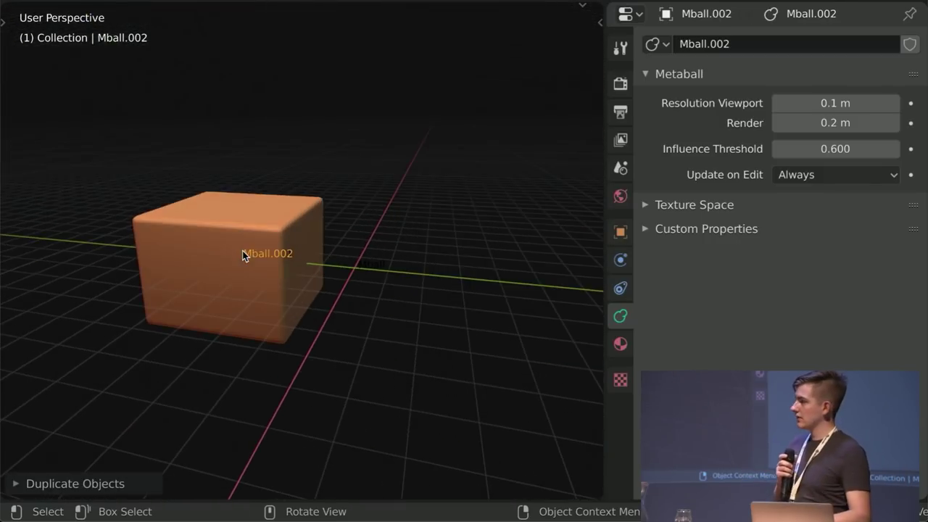
key("g")
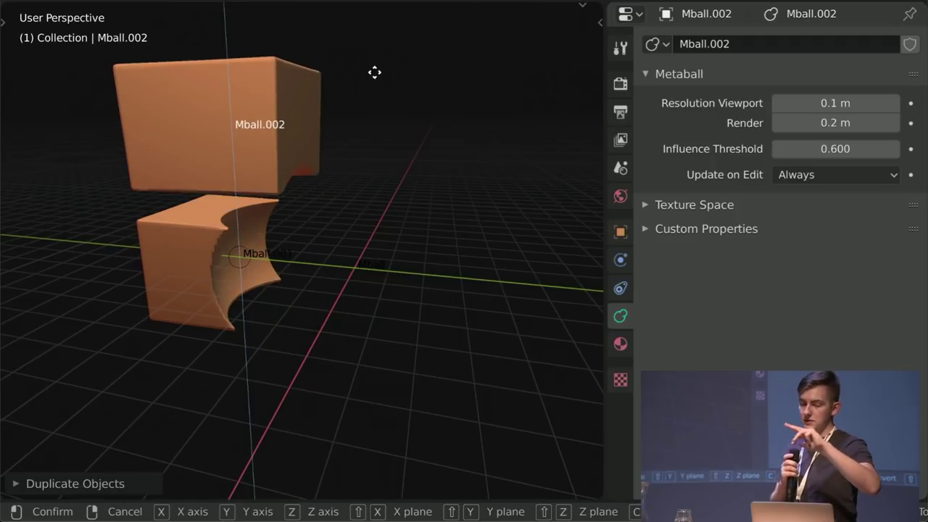
left_click(373, 81)
Step: Move the duplicated cube along Y to the opposite side of the negative ball, then down Z to the original's level
key("g")
key("y")
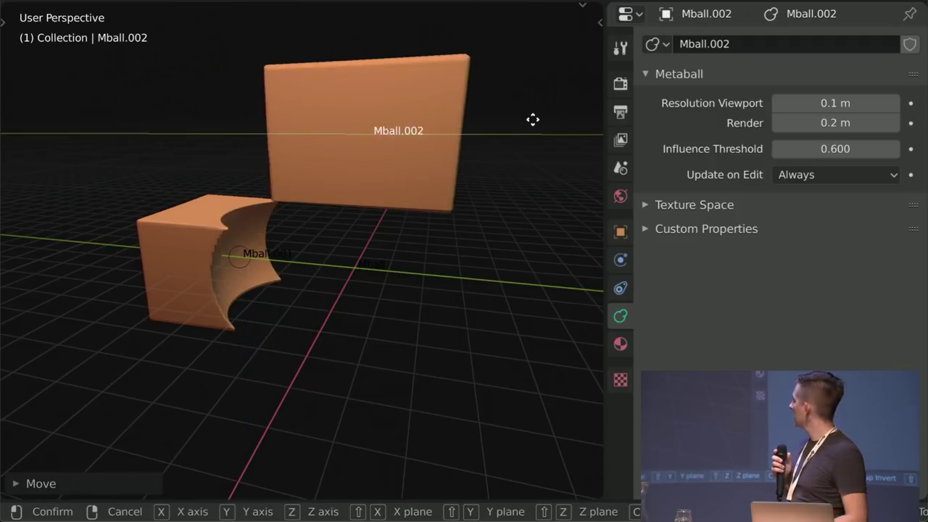
key("z")
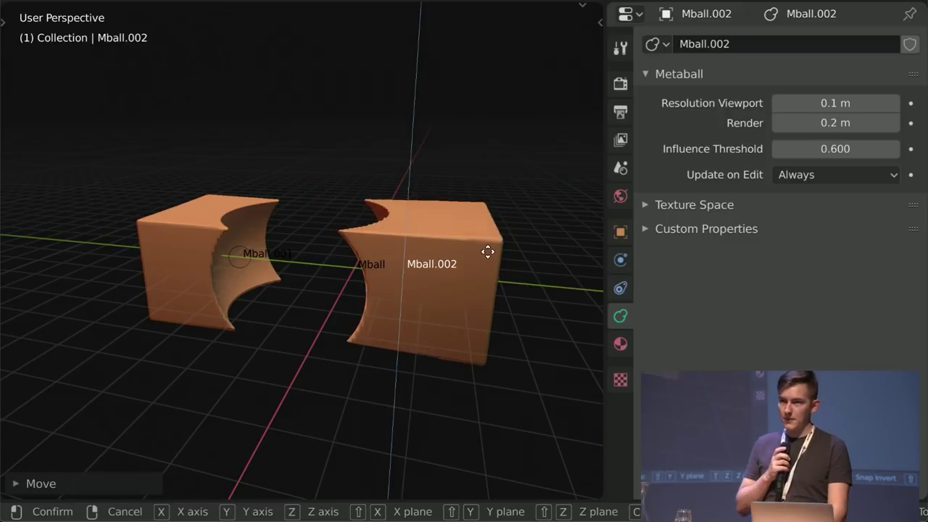
left_click(488, 250)
middle_click_drag(488, 250, 551, 254)
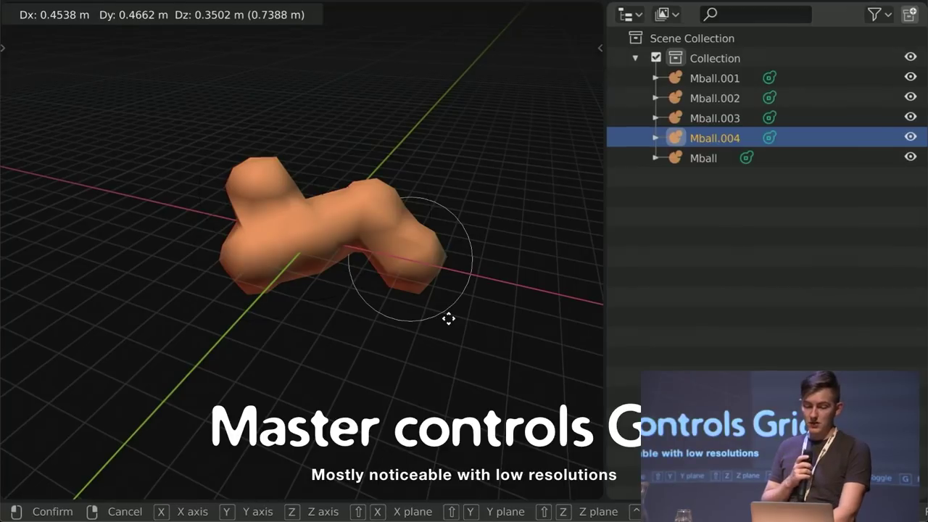
Step: Place Mball.004 near the end of the chain and move Mball.001 down in front of it
left_click(431, 327)
left_click(714, 78)
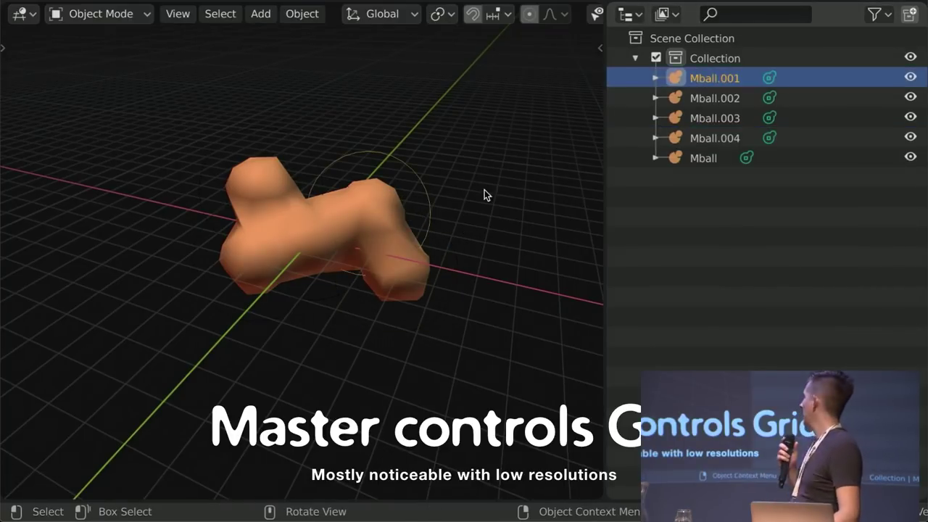
key("g")
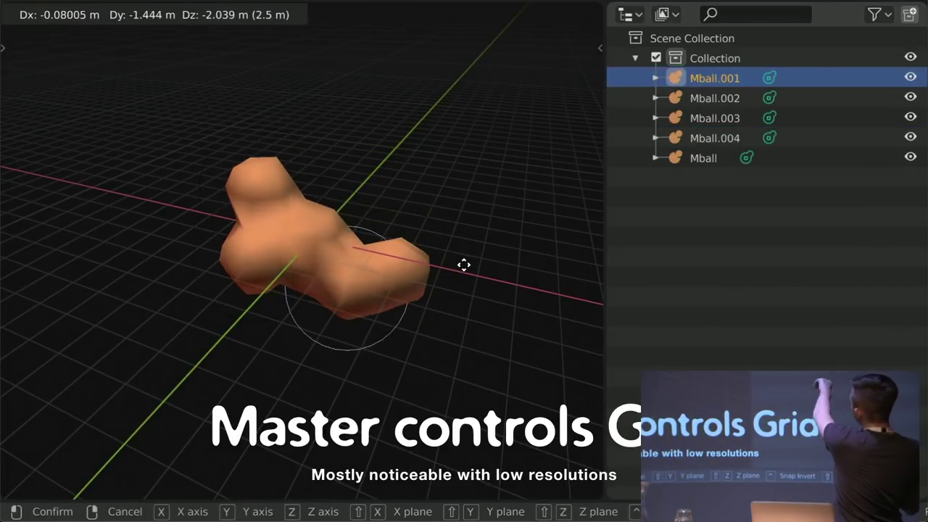
left_click(466, 279)
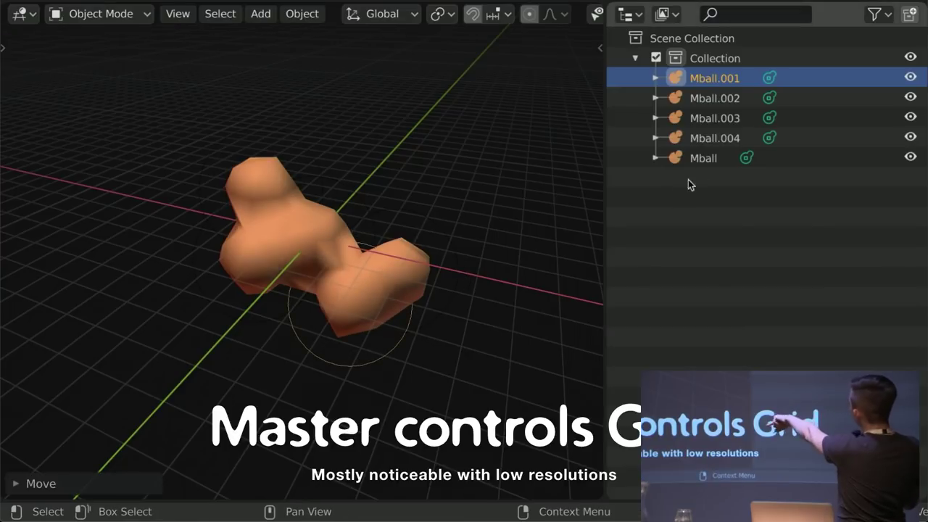
Step: Move the master Mball, then reposition Mball.004 at the end of the chain
left_click(718, 157)
key("g")
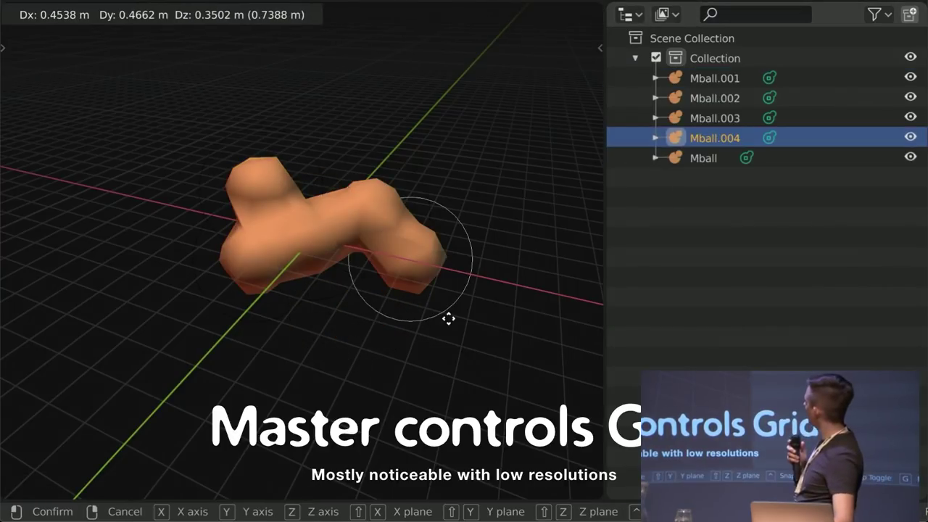
left_click(433, 329)
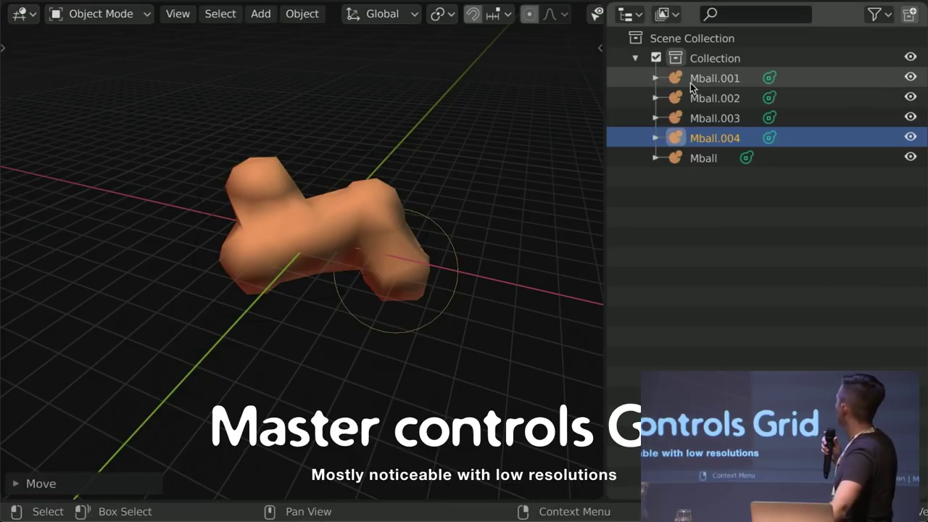
Step: Move Mball.001 down in front of Mball.004, then lower the master Mball by about 1.05 m
left_click(692, 81)
key("g")
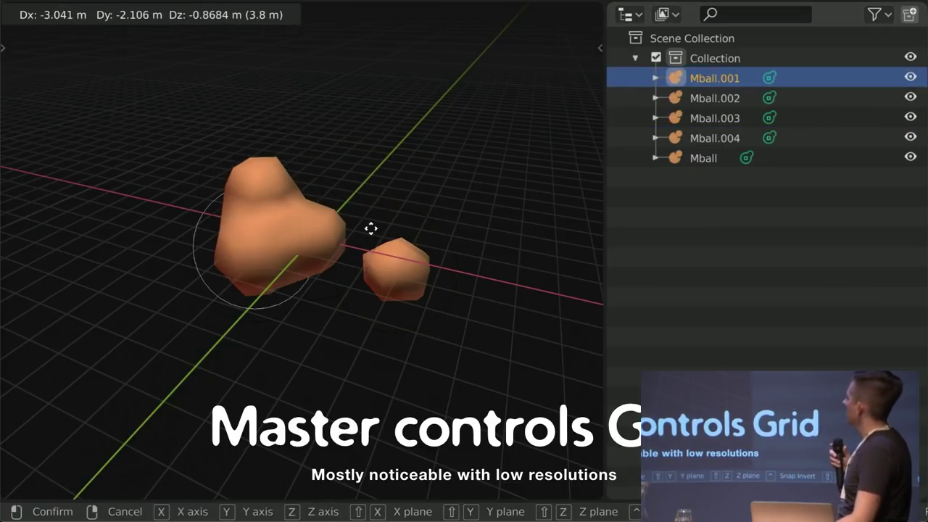
left_click(468, 281)
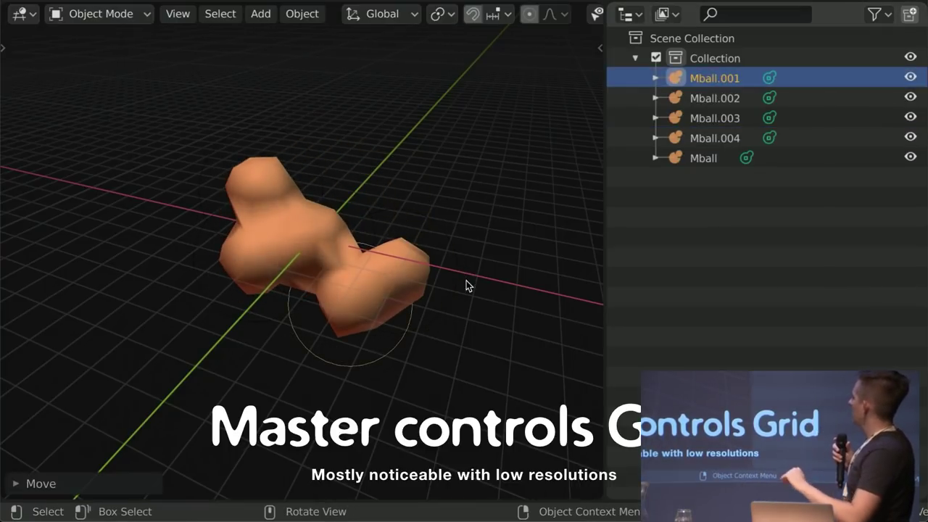
left_click(707, 158)
key("g")
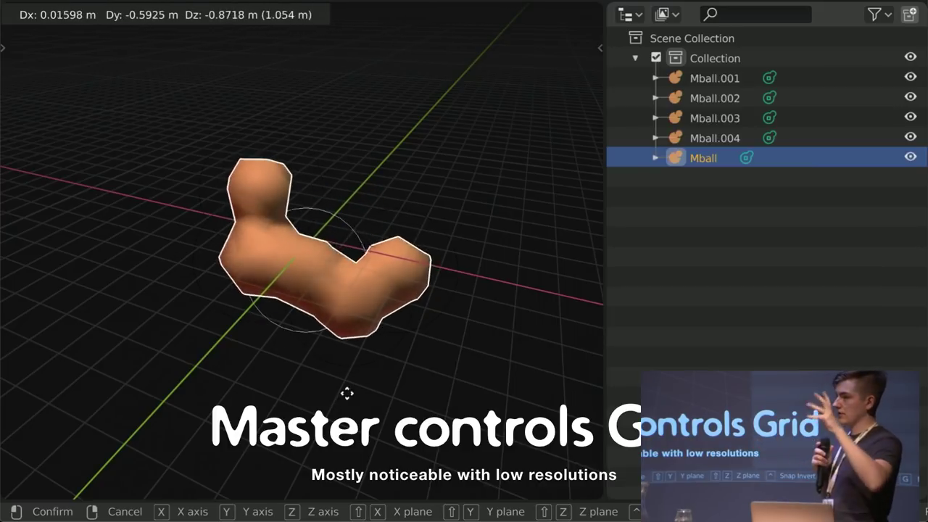
left_click(348, 393)
Step: Reposition Mball.004 at the end of the chain and bring Mball.001 down in front of it
left_click(429, 322)
key("g")
left_click(434, 329)
left_click(714, 77)
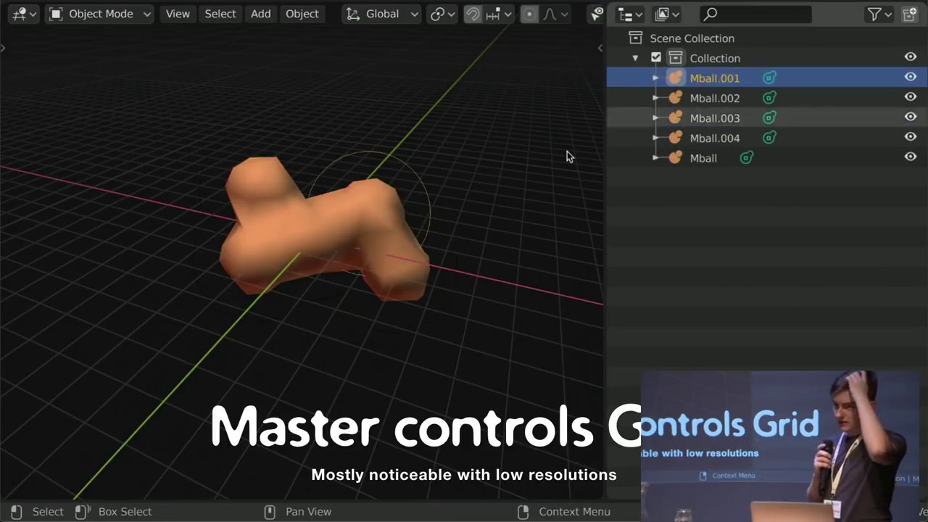
key("g")
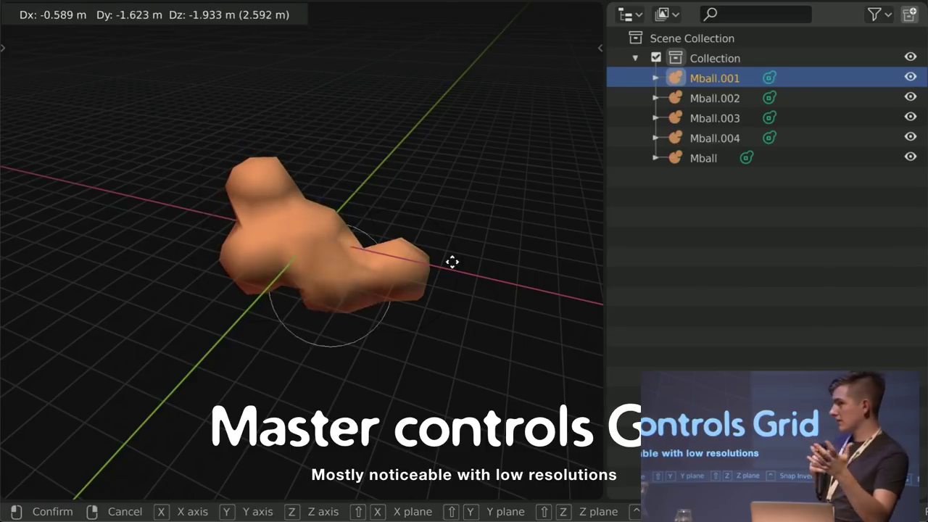
left_click(465, 281)
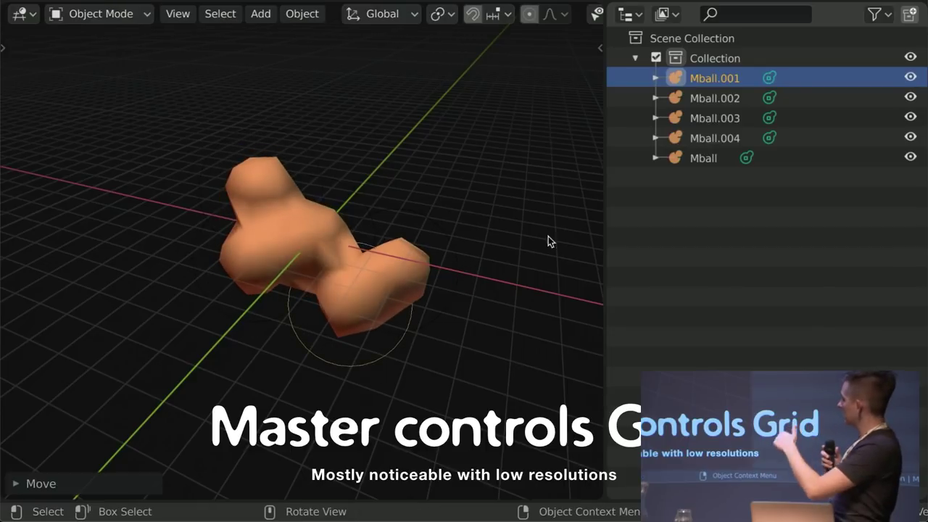
Step: Move the master Mball again and settle Mball.004 at the end of the chain
left_click(707, 157)
key("g")
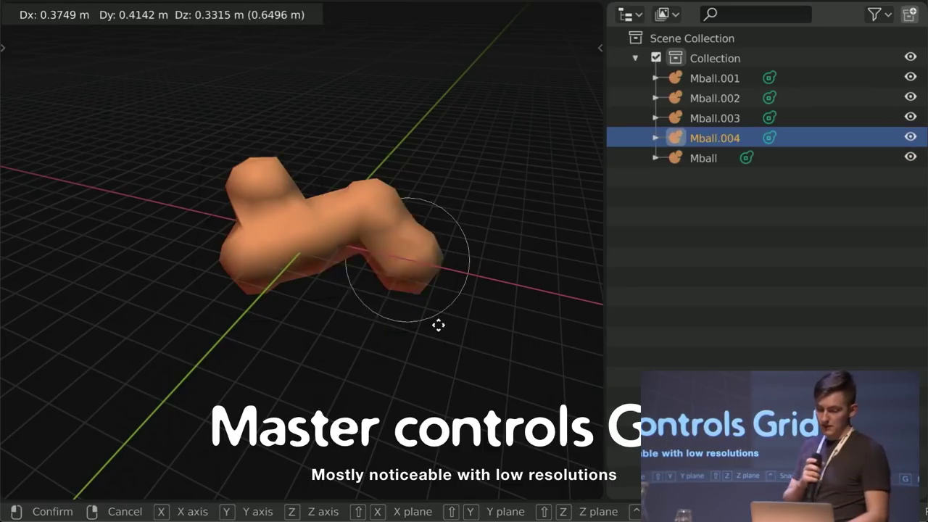
left_click(433, 327)
Step: Bring Mball.001 down in front of Mball.004, then start moving the master Mball to shift the grid
left_click(714, 79)
key("g")
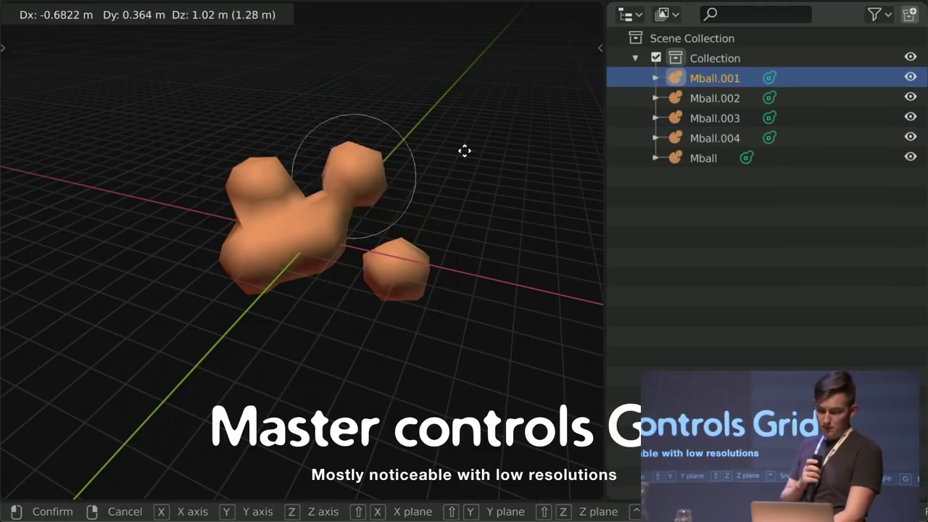
left_click(466, 278)
left_click(707, 158)
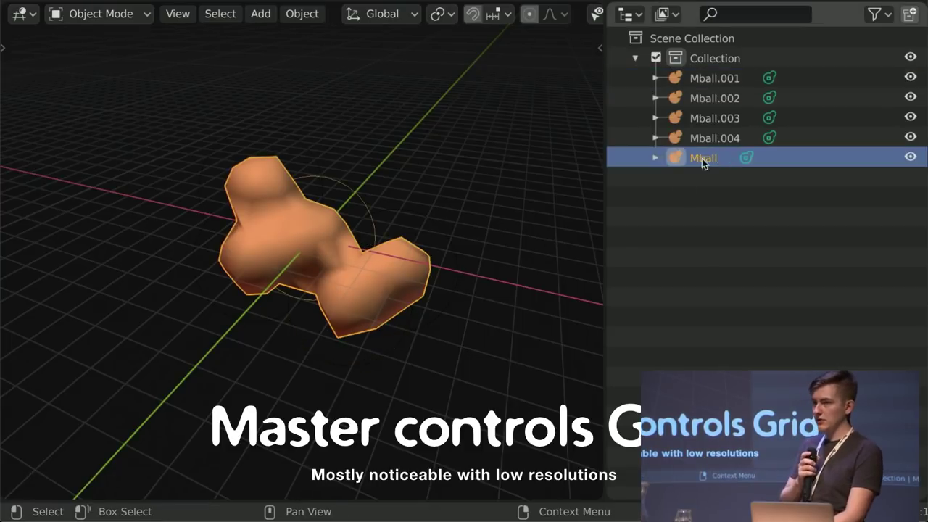
key("g")
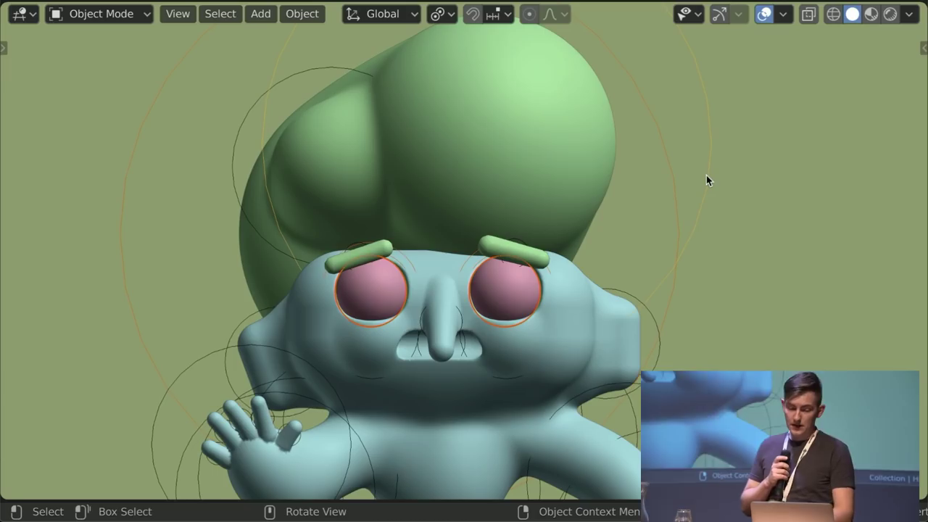
Step: In Edit Mode, scale up the character's selected hair metaball elements, then scale them back down to nearly their original size
key("Tab")
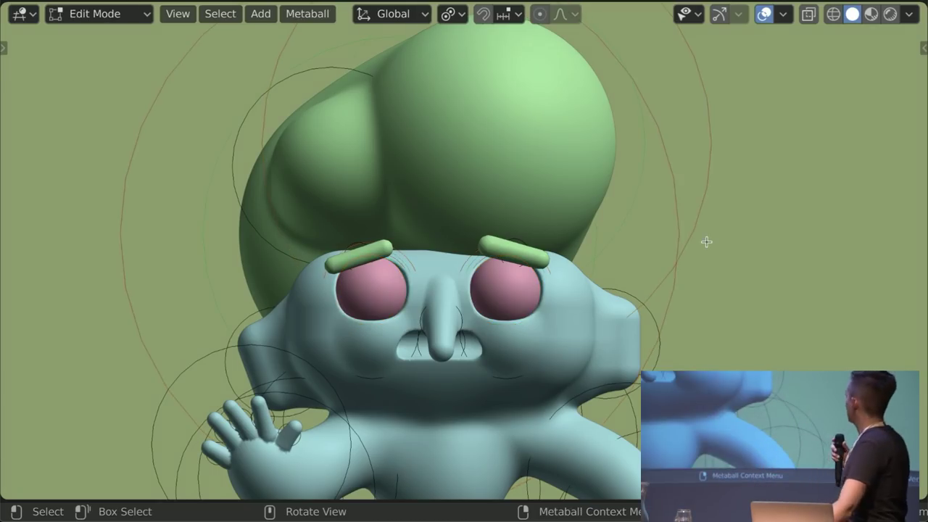
key("s")
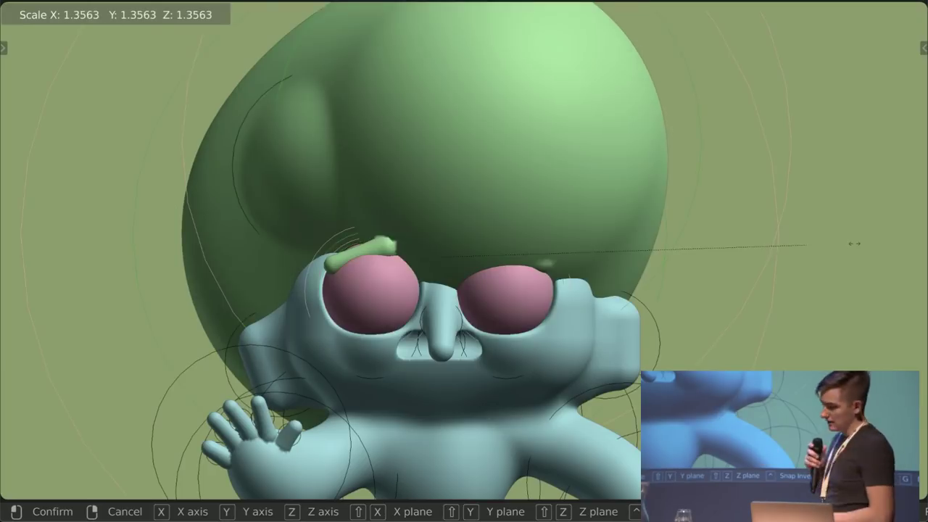
left_click(809, 234)
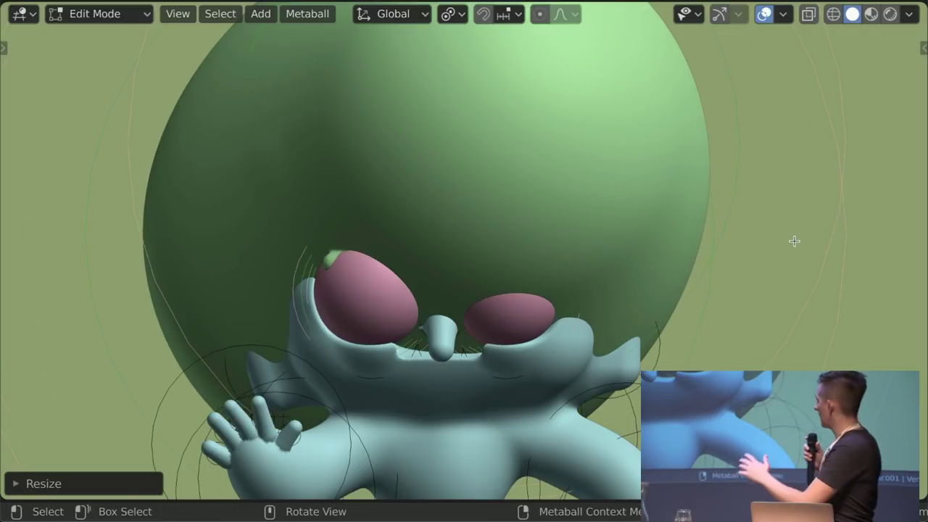
key("s")
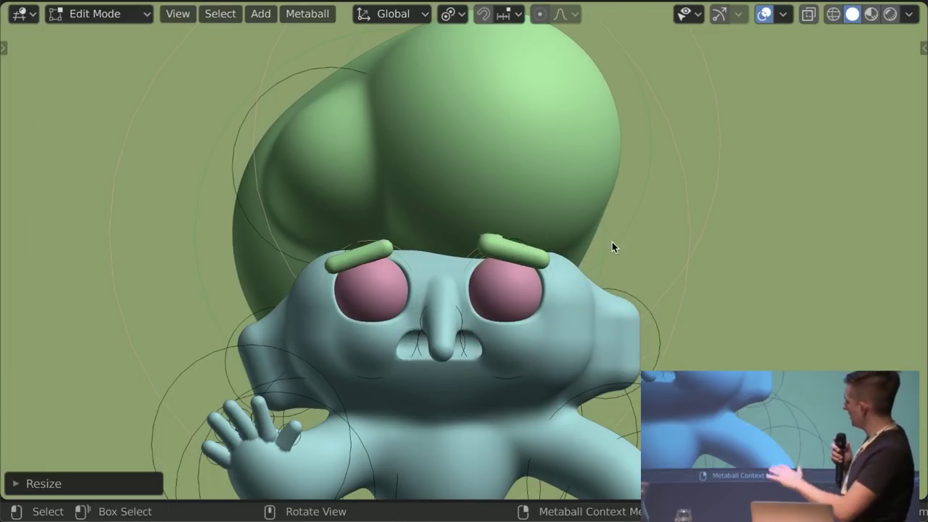
Step: Scale the selected hair metaball elements up to about 1.54, then scale them back down by about 0.67
key("Tab")
key("Tab")
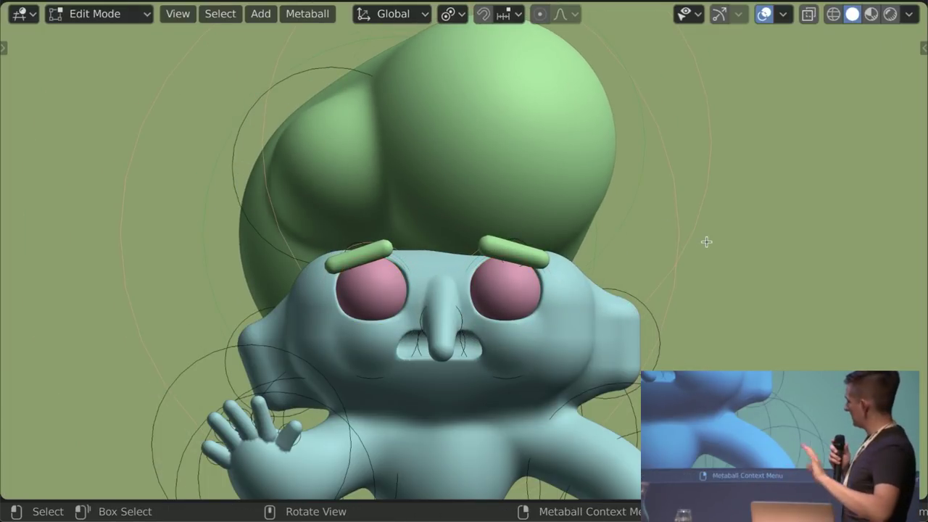
key("s")
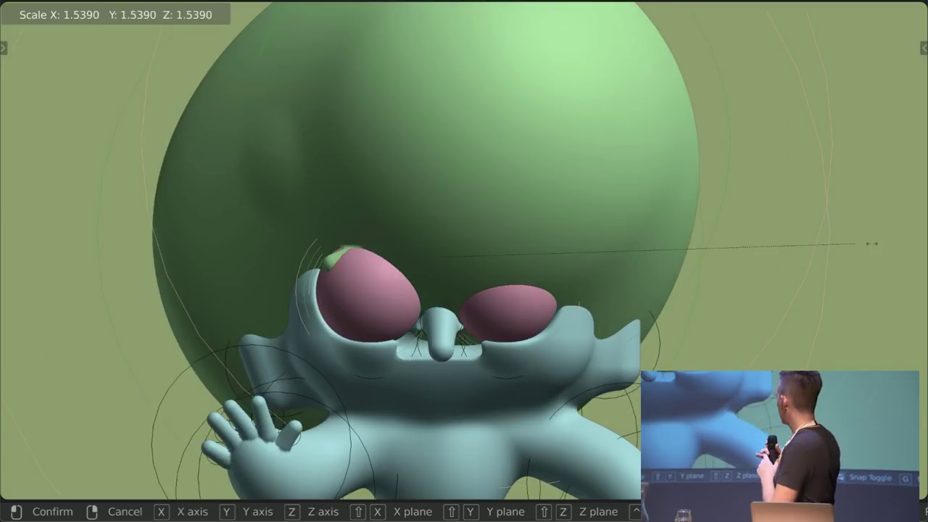
left_click(841, 240)
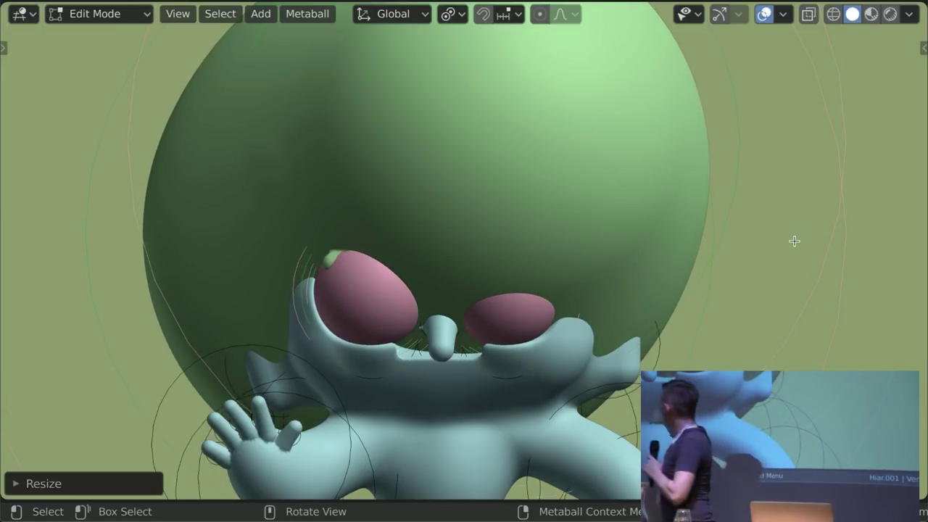
key("s")
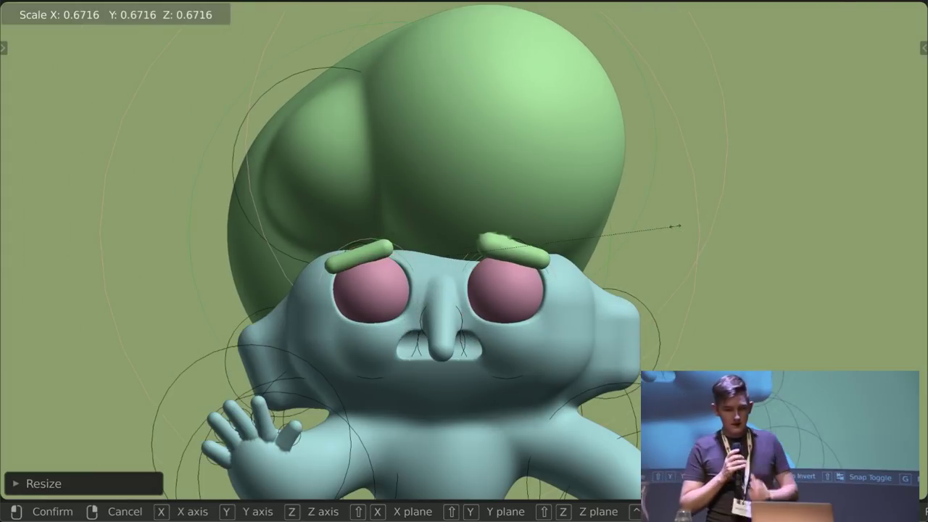
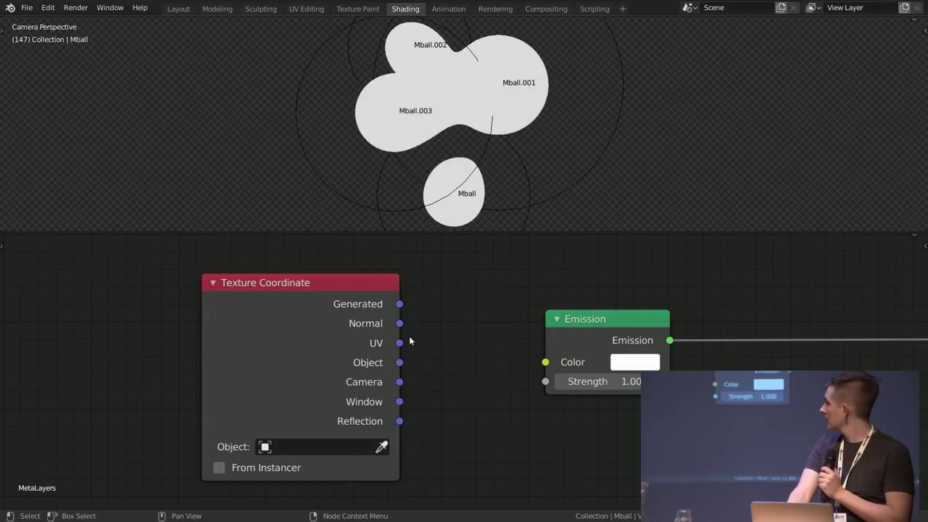
Step: Connect the Texture Coordinate's Object output to the Emission Color, then move Mball sideways and back below the merged shape
left_click_drag(395, 369, 545, 361)
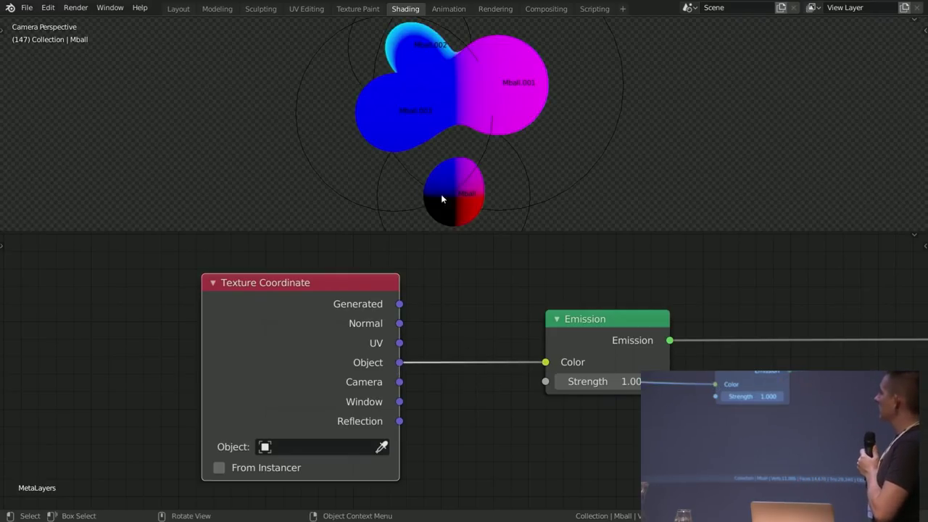
key("g")
left_click(540, 216)
key("g")
left_click(556, 212)
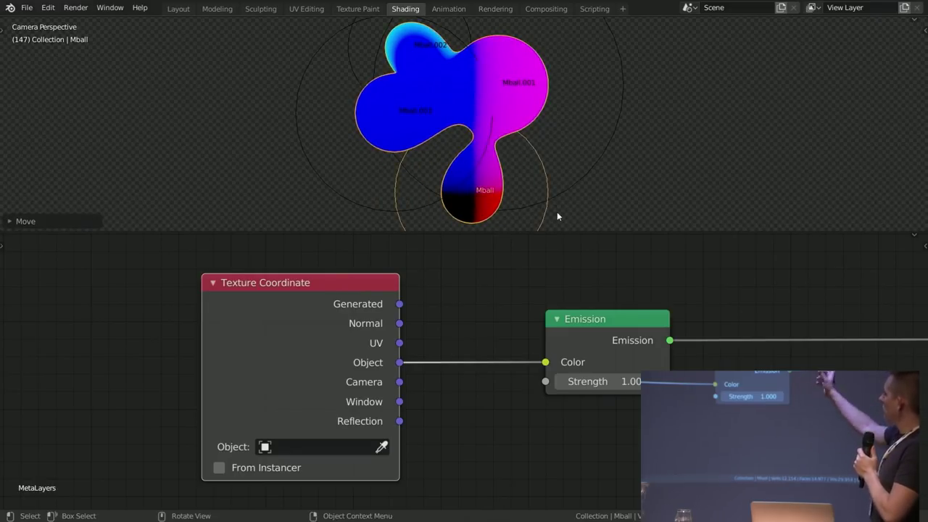
key("g")
left_click(536, 212)
Step: Pick Mball.003 as the Texture Coordinate's reference object and rotate Mball.003 to turn the colour mapping
left_click(381, 446)
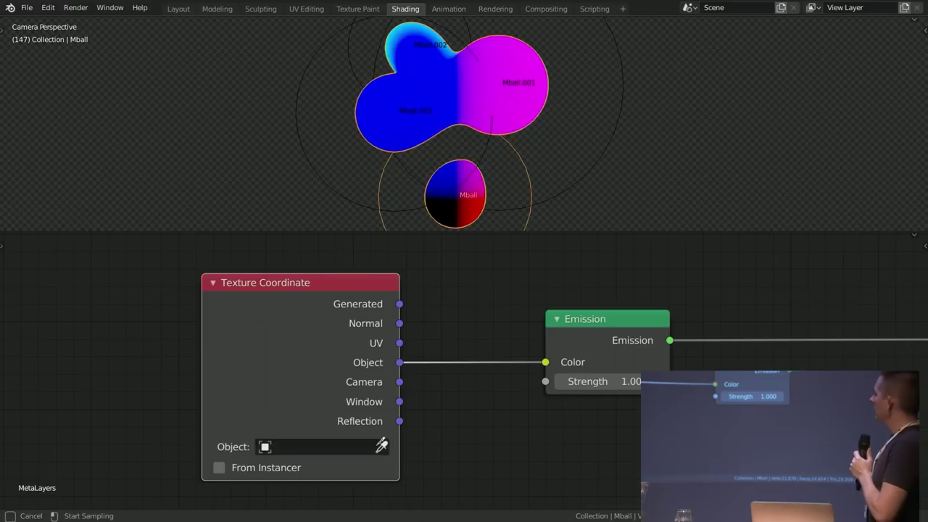
left_click(325, 185)
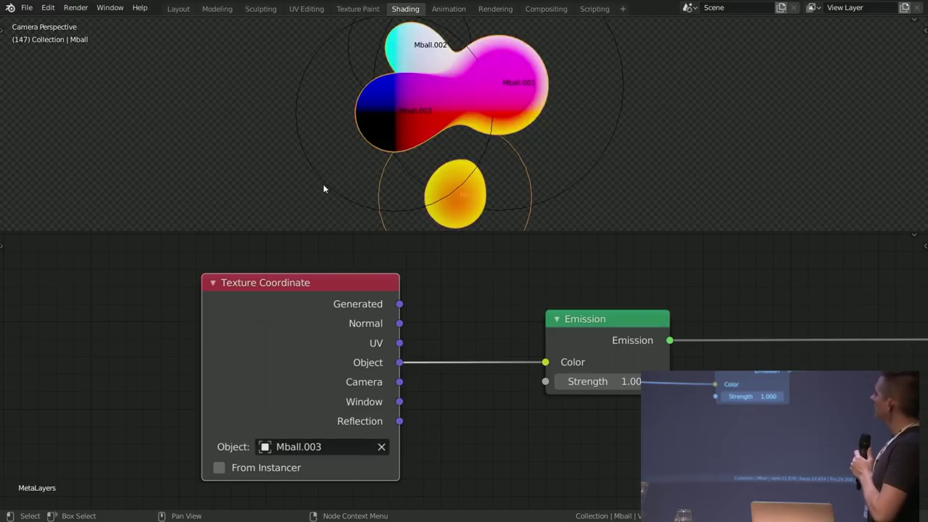
left_click(348, 206)
key("g")
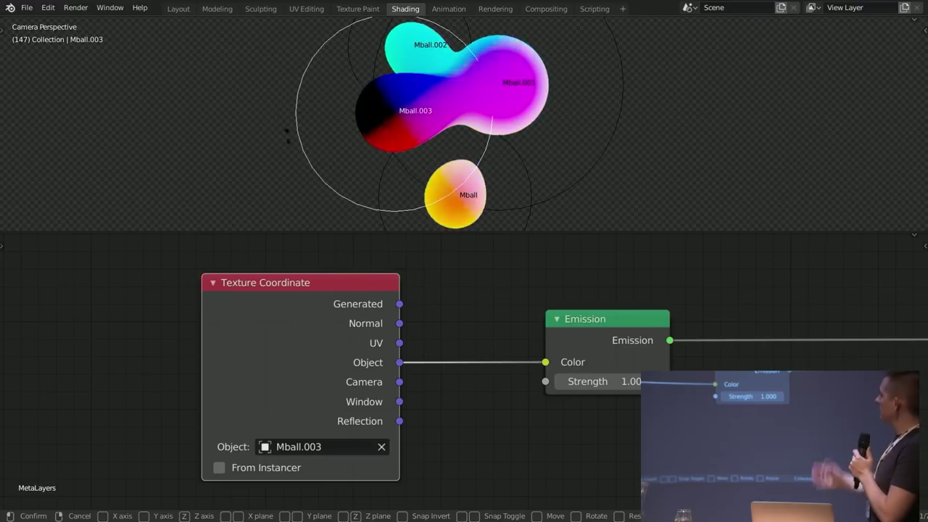
left_click(378, 186)
key("r")
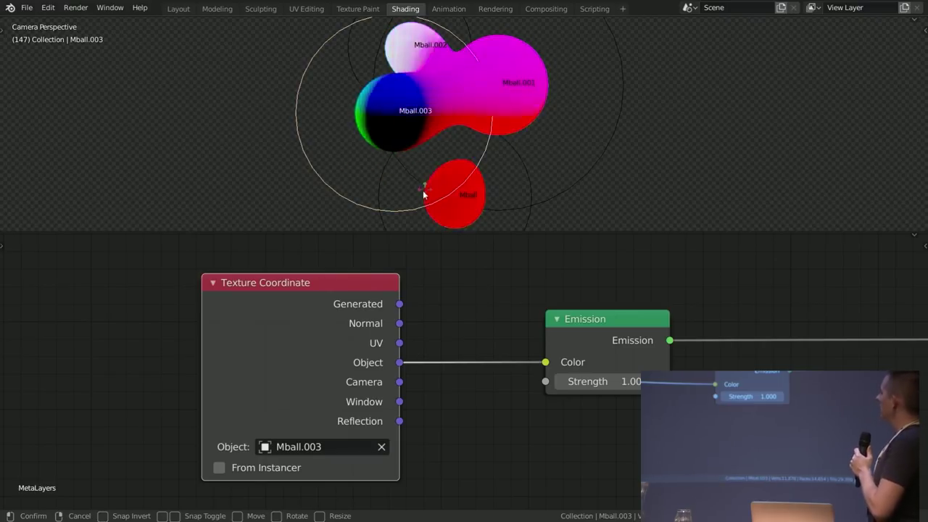
left_click(424, 194)
Step: Clear the reference object from the Texture Coordinate node
left_click(381, 447)
left_click(382, 447)
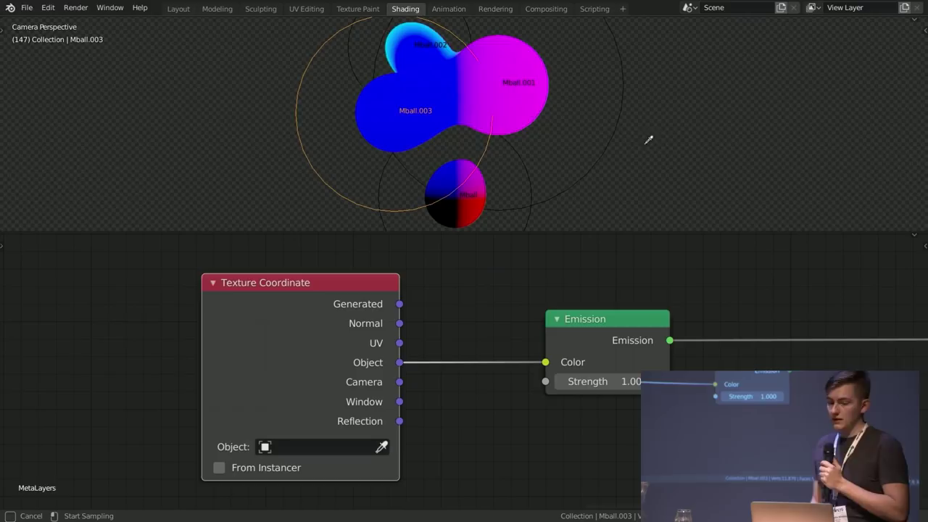
left_click(605, 135)
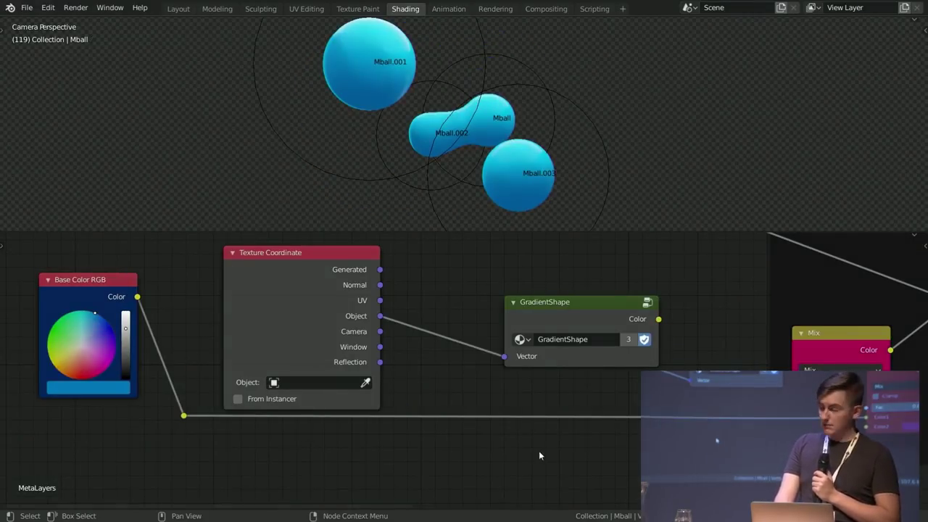
Step: Connect the GradientShape Color output to the Fac input of the magenta Mix node and play the animation to check the colouring
left_click(298, 327)
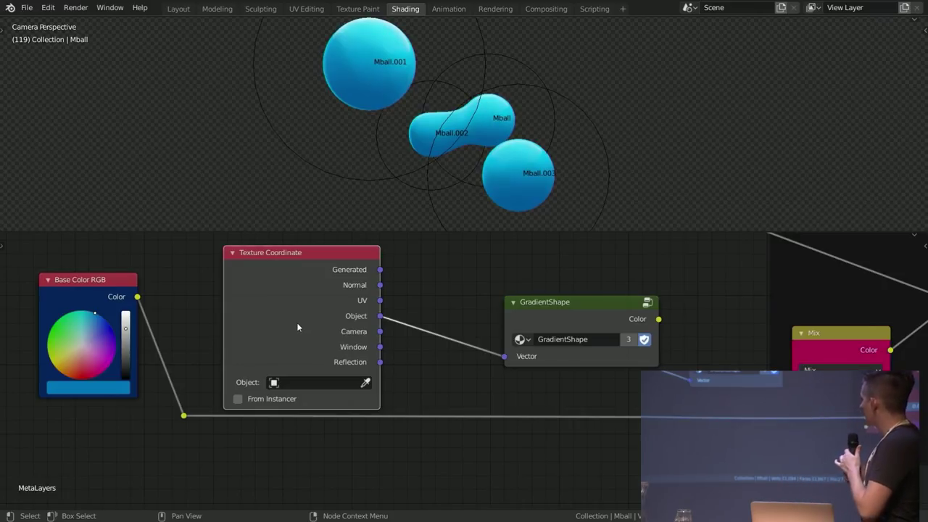
left_click(551, 301)
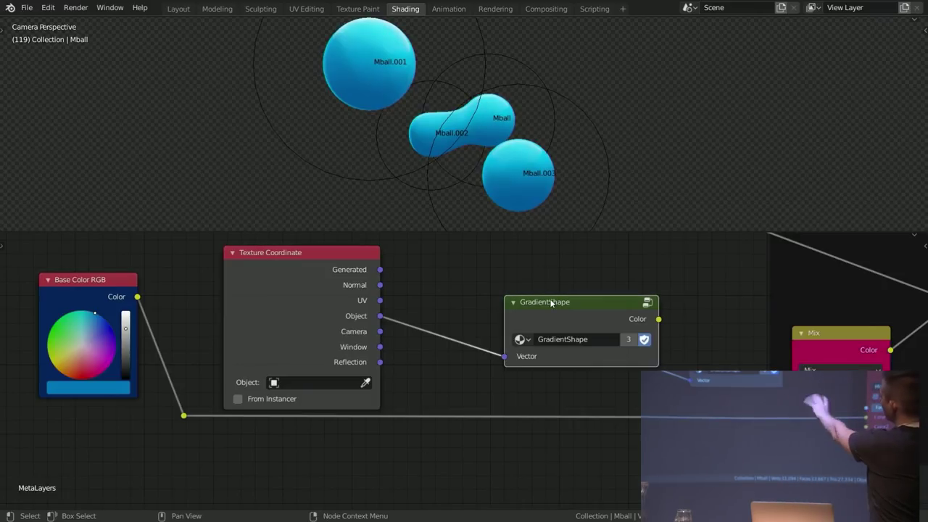
left_click_drag(658, 320, 792, 404)
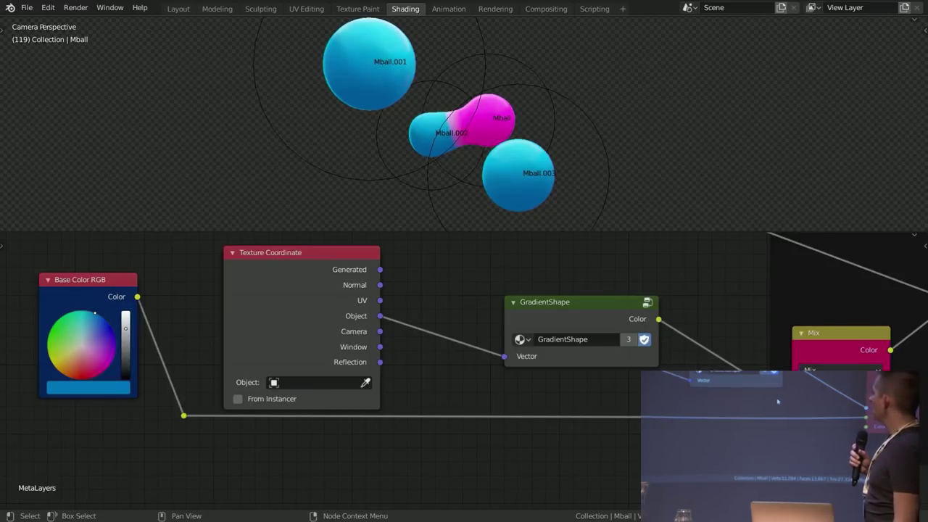
key("space")
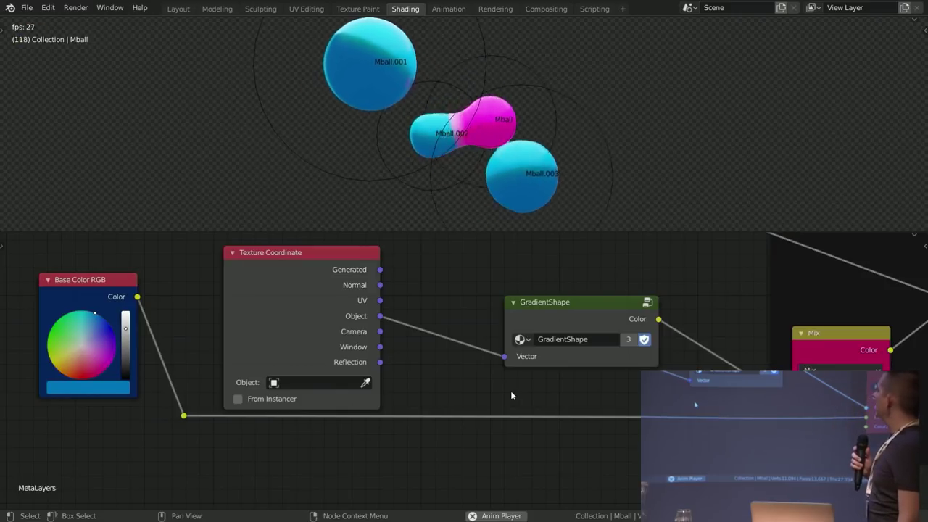
key("space")
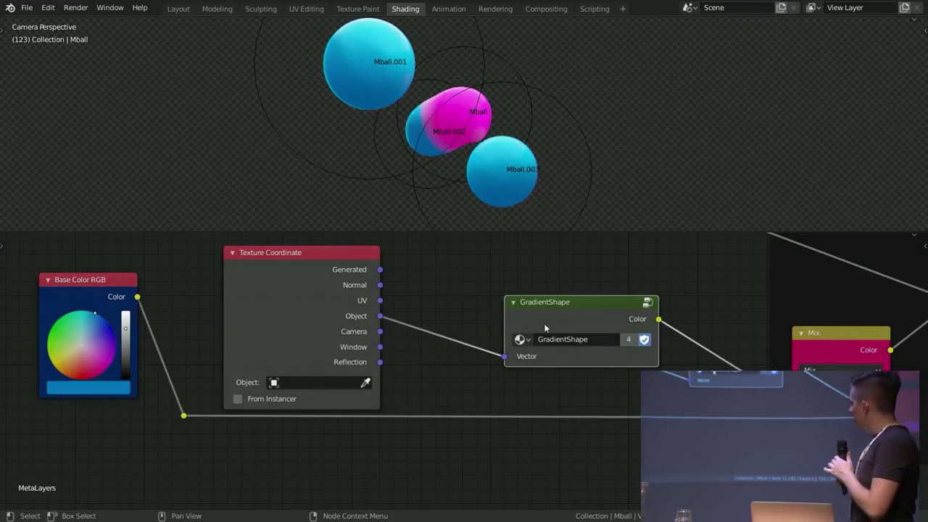
Step: Open the GradientShape group and shift its ColorRamp stops, ending with black at 0.000 and white at 0.576
key("Tab")
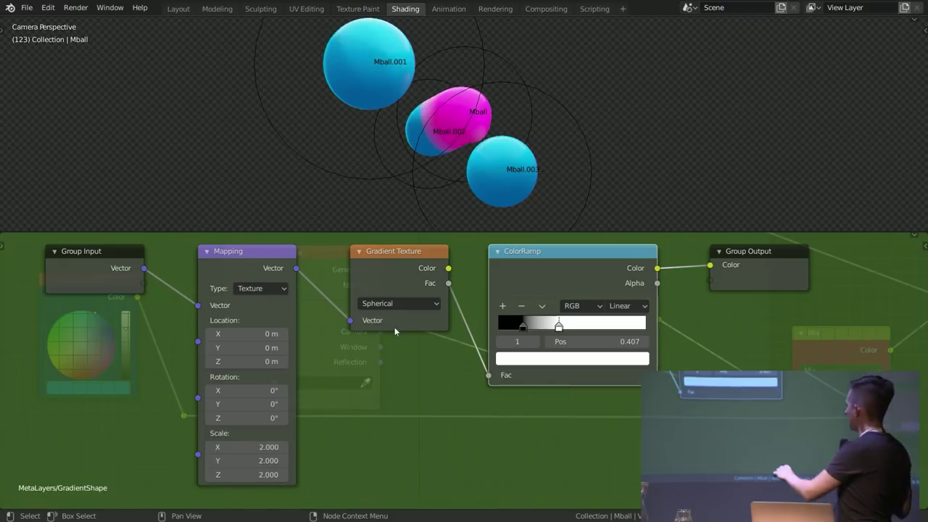
left_click(523, 326)
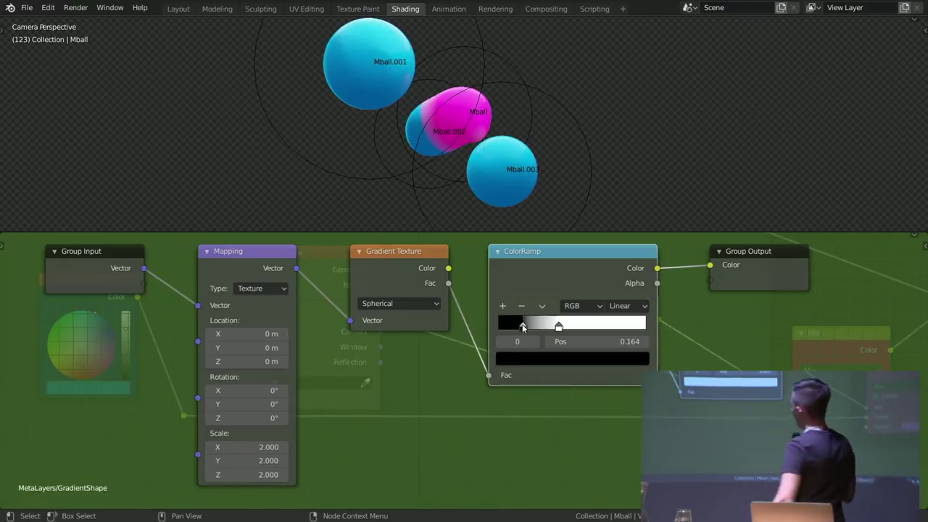
left_click_drag(522, 326, 498, 326)
left_click_drag(558, 326, 615, 326)
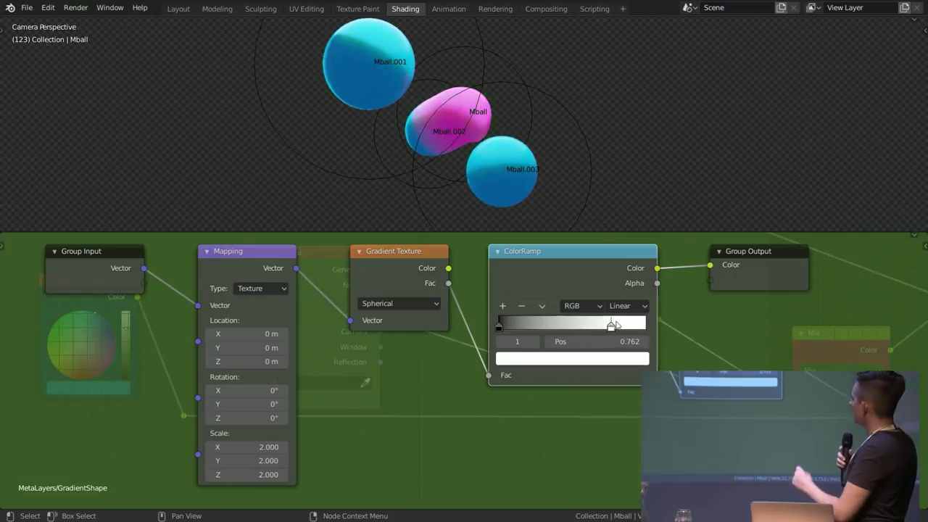
mouse_move(498, 326)
left_mouse_down()
mouse_move(566, 327)
mouse_move(544, 326)
left_mouse_up()
left_click_drag(606, 327, 487, 326)
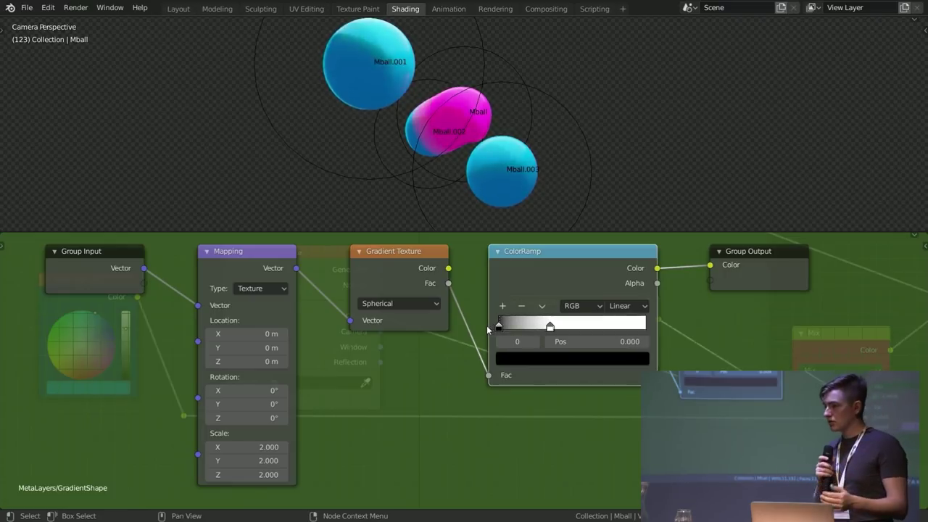
left_click_drag(550, 326, 587, 327)
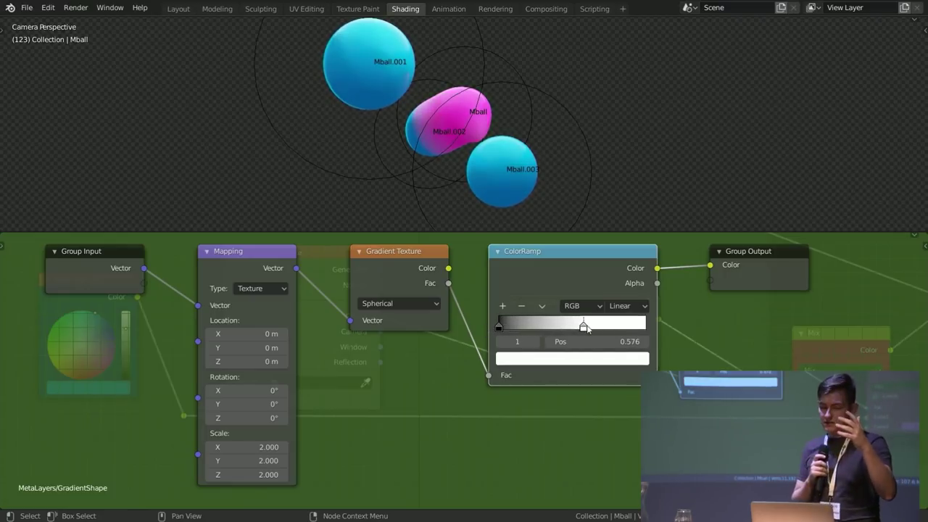
Step: Play the animation to check the softened gradient, then move the ColorRamp's black stop inward
key("space")
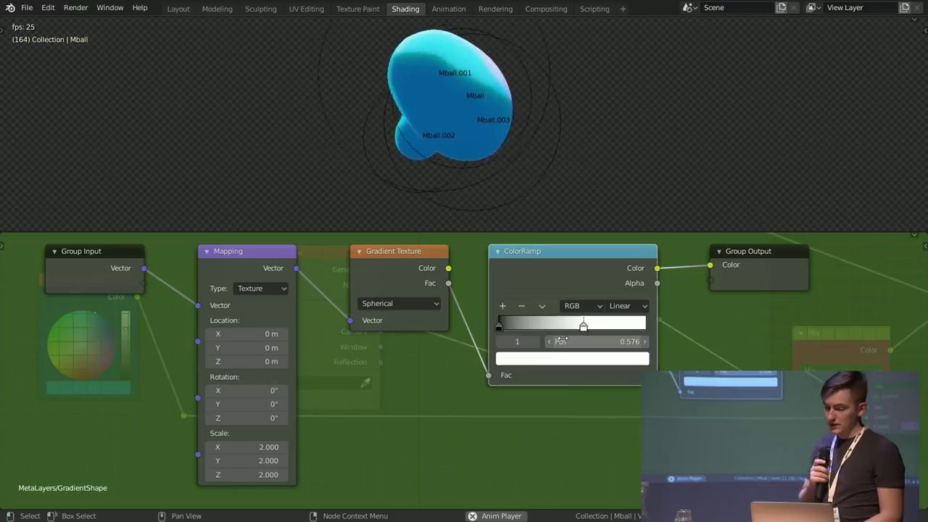
key("space")
mouse_move(500, 327)
left_mouse_down()
mouse_move(558, 327)
mouse_move(544, 327)
left_mouse_up()
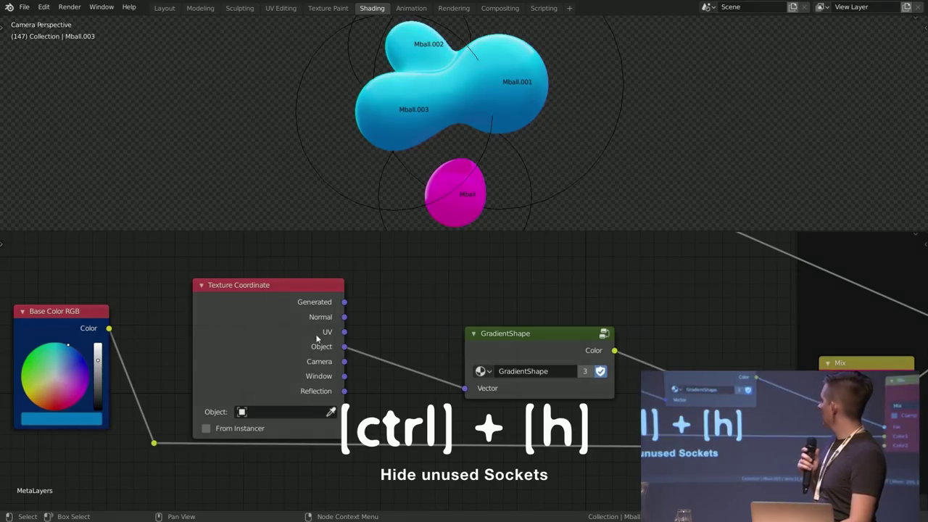
Step: Toggle the visibility of the Texture Coordinate node's unused sockets, leave them hidden, and place the node level with GradientShape
left_click(267, 329)
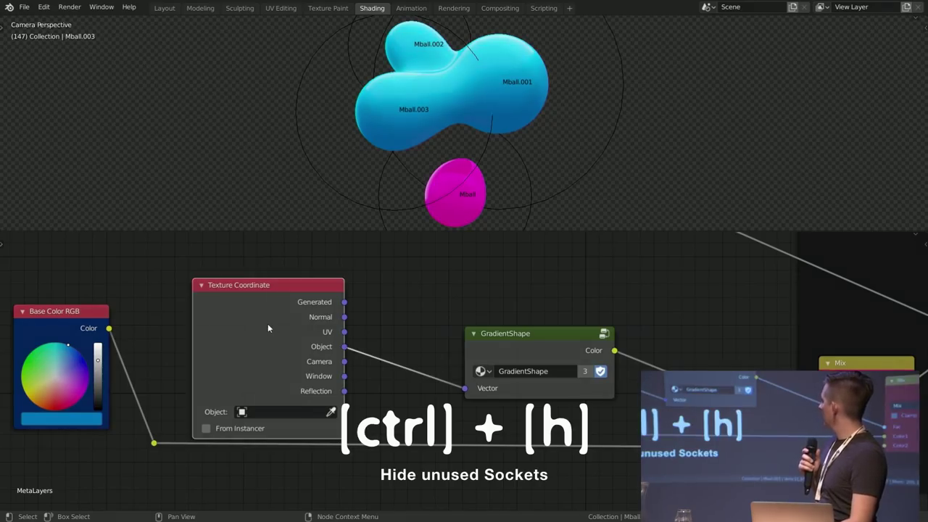
key("ctrl+h")
key("g")
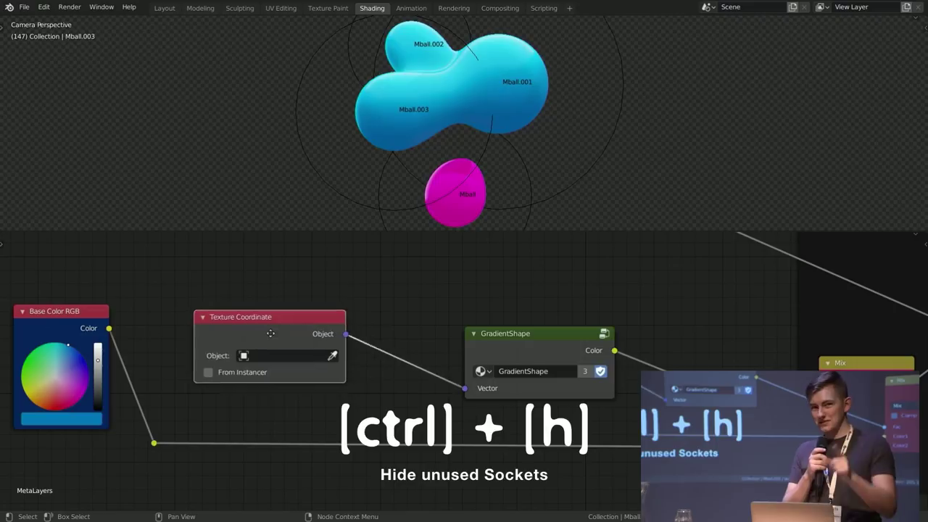
key("Escape")
key("ctrl+h")
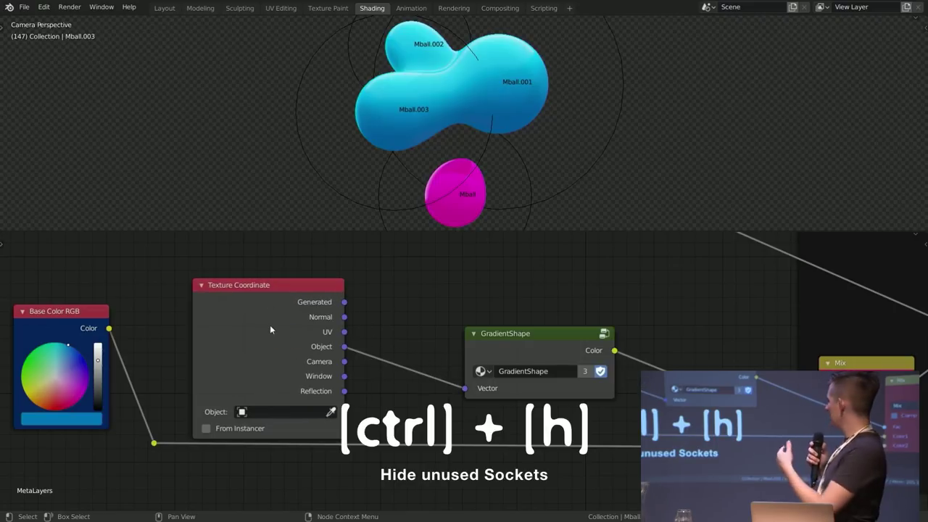
key("ctrl+h")
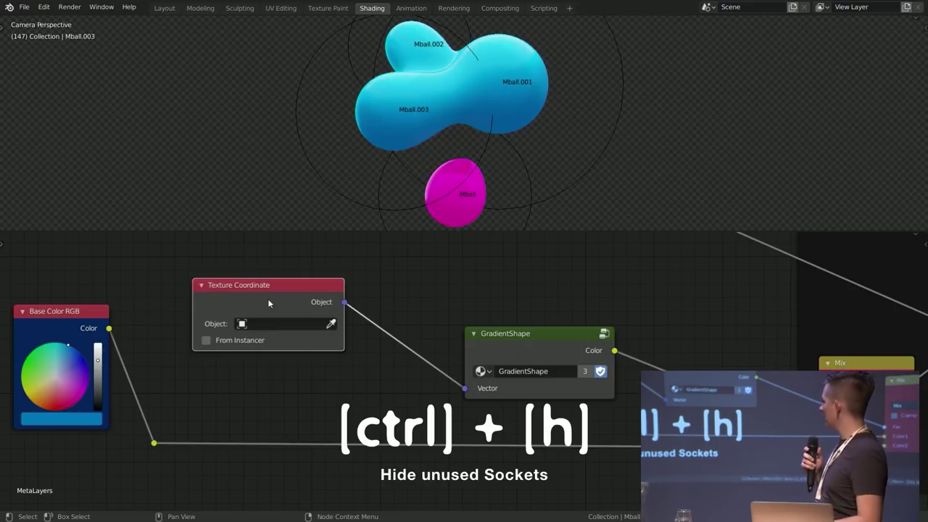
key("g")
key("Escape")
key("ctrl+h")
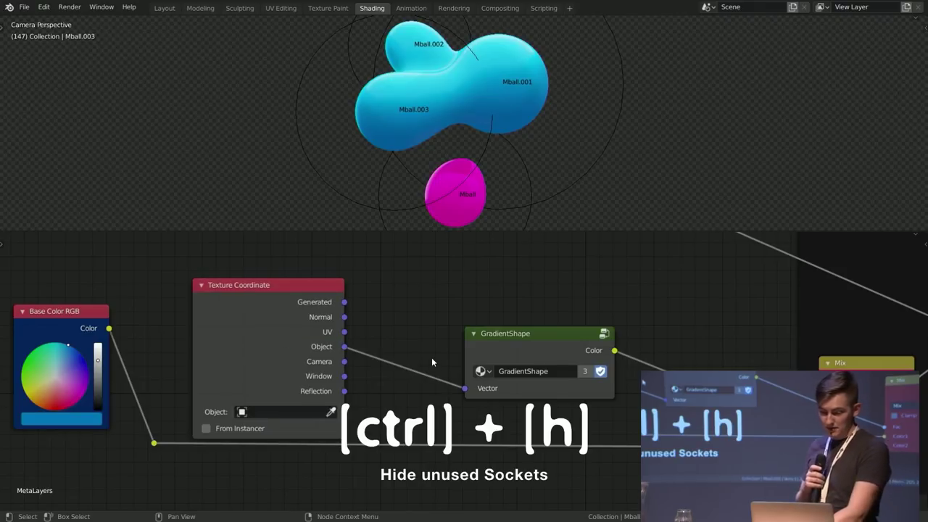
key("ctrl+h")
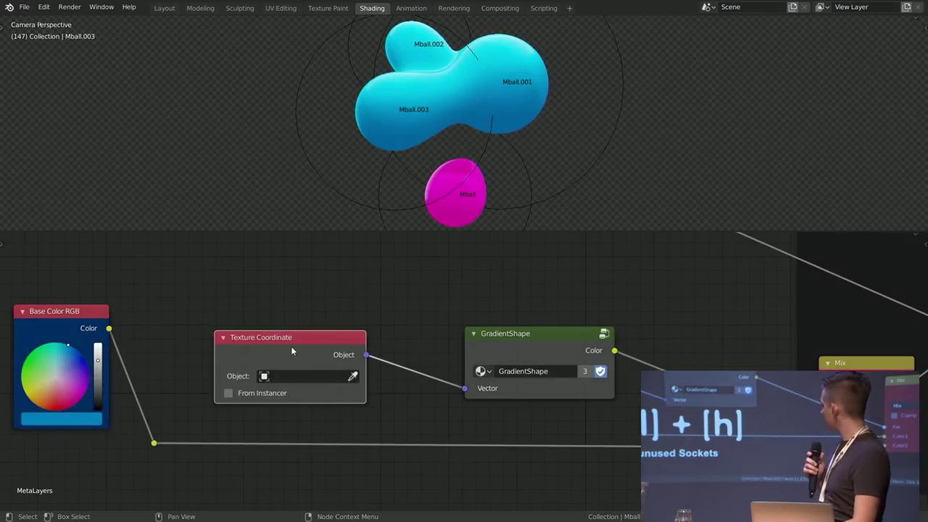
Step: Arrange the Texture Coordinate and GradientShape nodes for Mball.001 and Mball.002 in two rows above the base gradient nodes
scroll(491, 313, "down", 3)
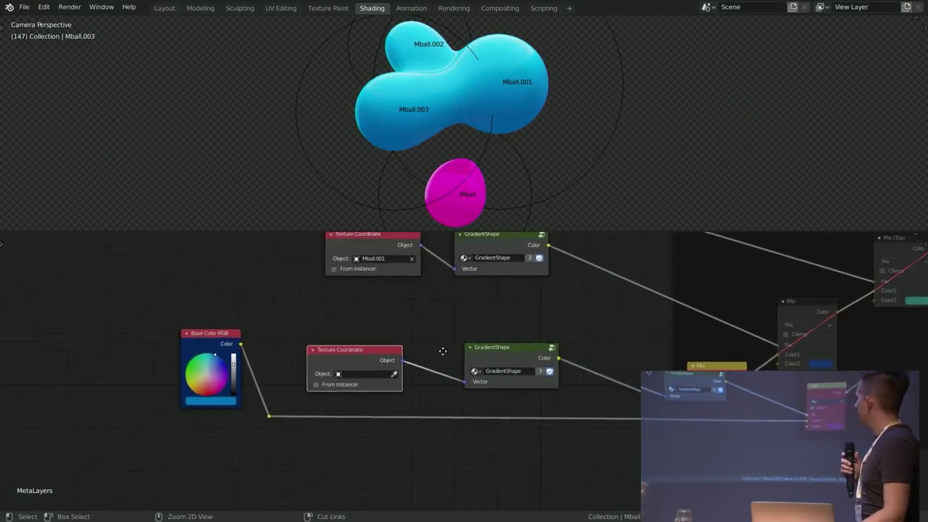
middle_click_drag(491, 313, 363, 369)
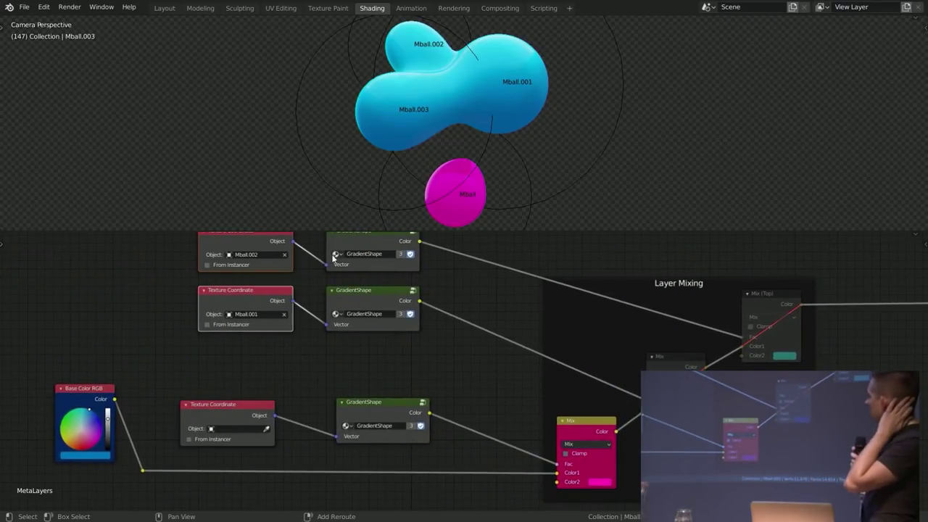
left_click_drag(370, 289, 352, 324)
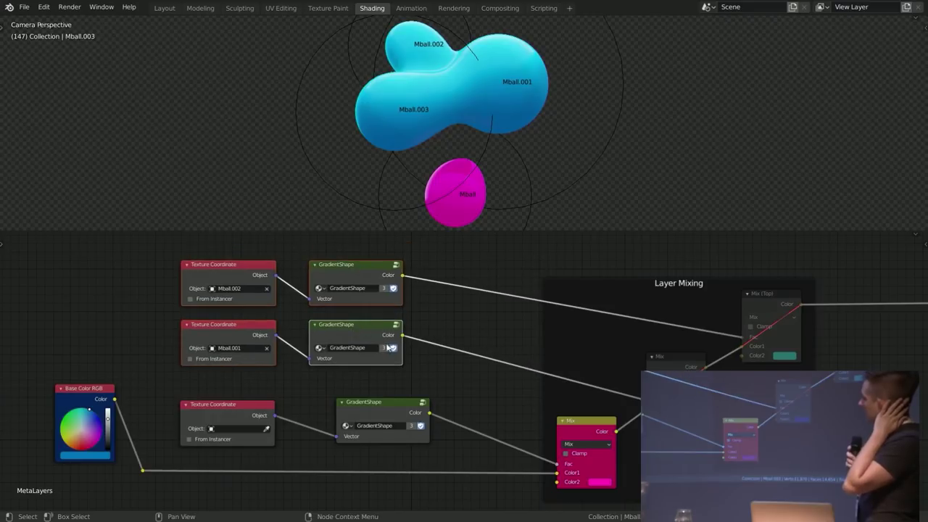
left_click(451, 388)
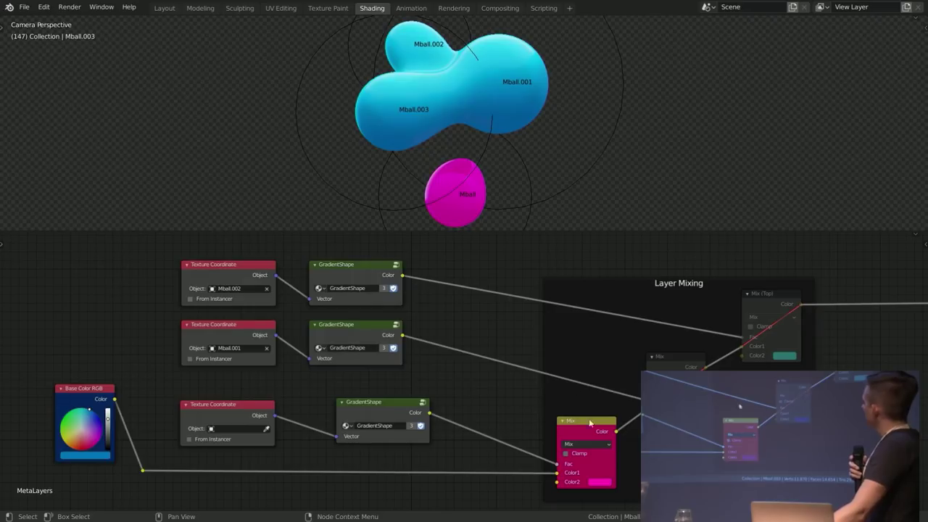
Step: Unmute the blue middle Mix node and the Mix (Top) node in the Layer Mixing frame
left_click(681, 397)
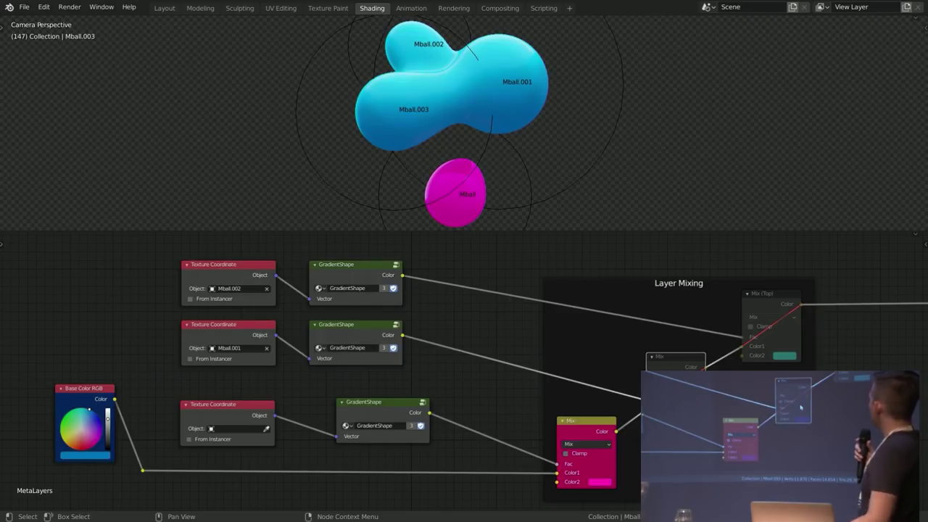
key("m")
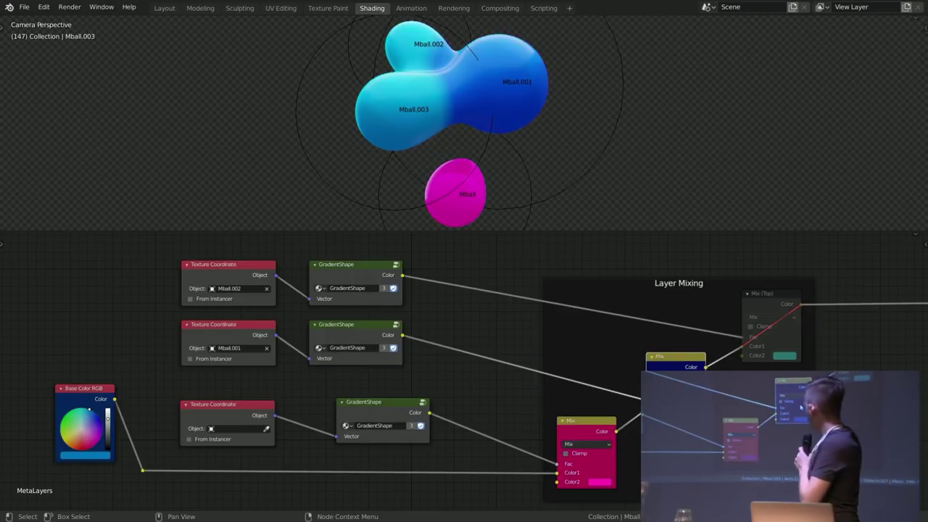
left_click(757, 303)
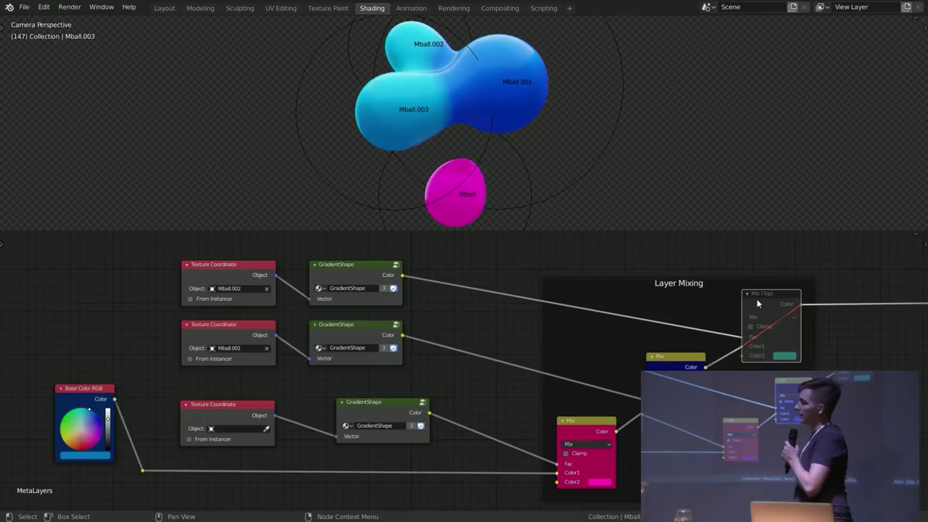
key("m")
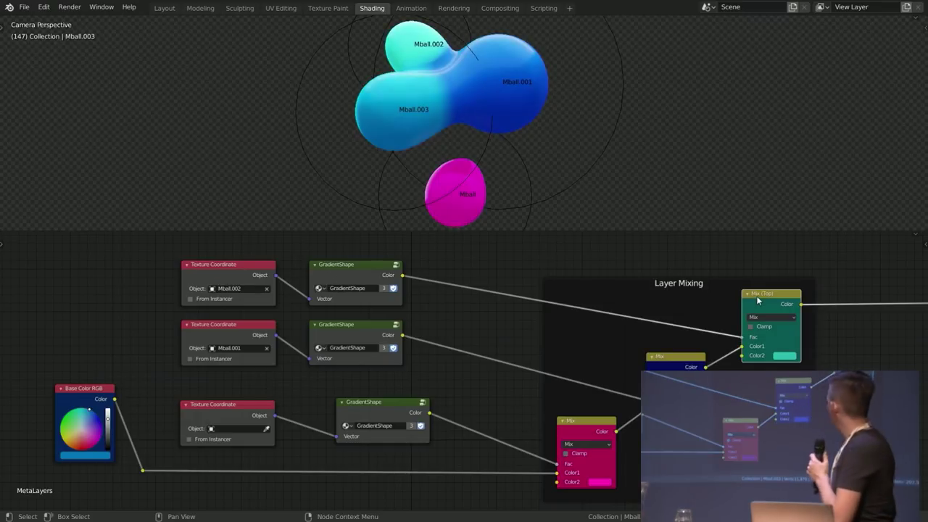
left_click_drag(345, 60, 344, 220)
key("Escape")
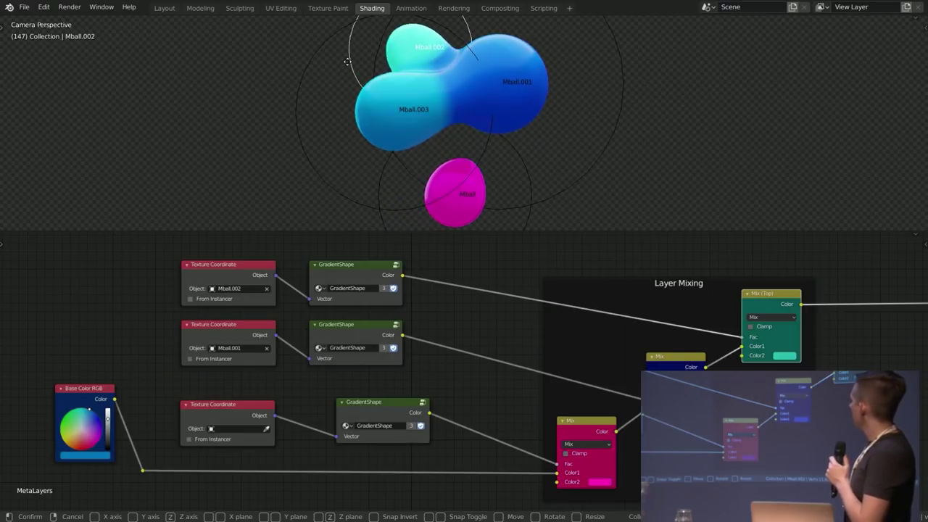
key("m")
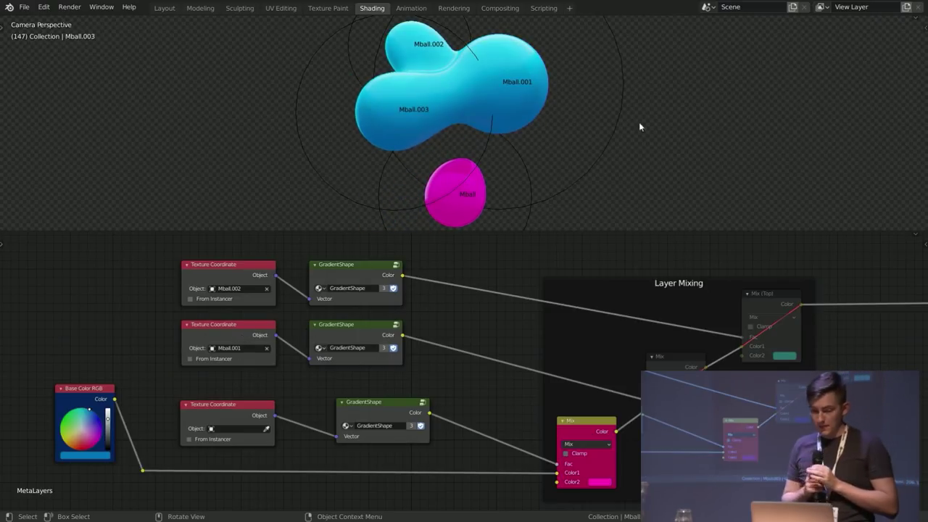
key("ctrl+z")
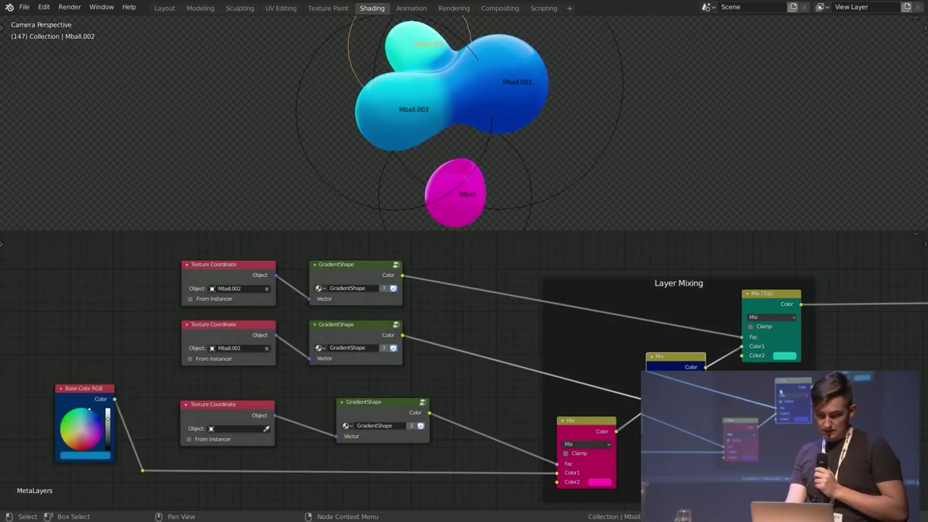
Step: Toggle muting of the blue Mix node and the magenta Mix node, ending with all three Layer Mixing nodes muted
left_click(654, 363)
key("m")
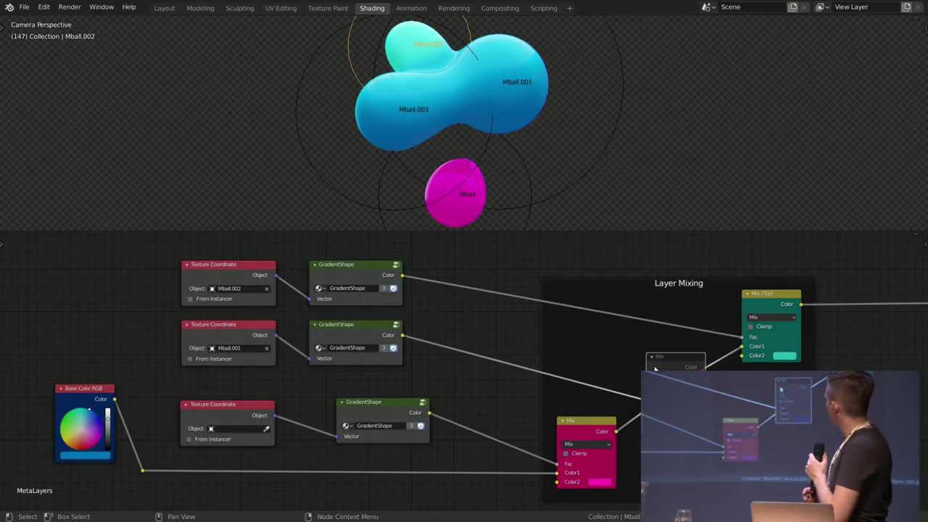
key("m")
left_click(584, 429)
key("m")
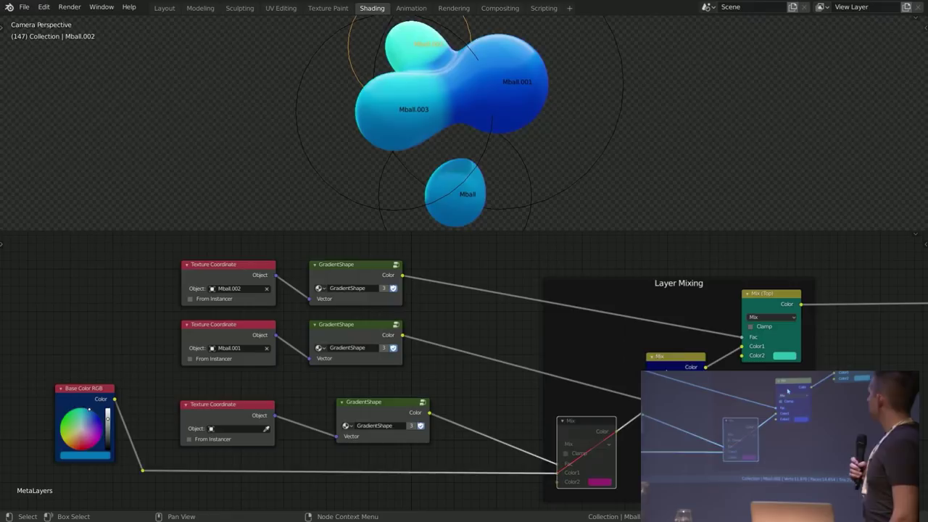
left_click(687, 361)
key("m")
left_click(774, 300)
key("m")
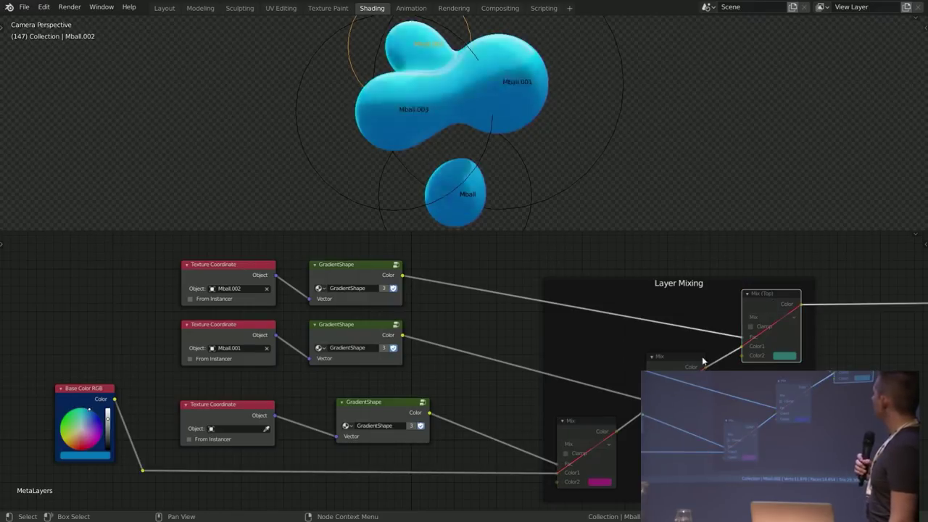
Step: Unmute the blue, magenta and top Mix nodes one after another to rebuild the layered colours
left_click(702, 360)
key("m")
left_click(598, 427)
key("m")
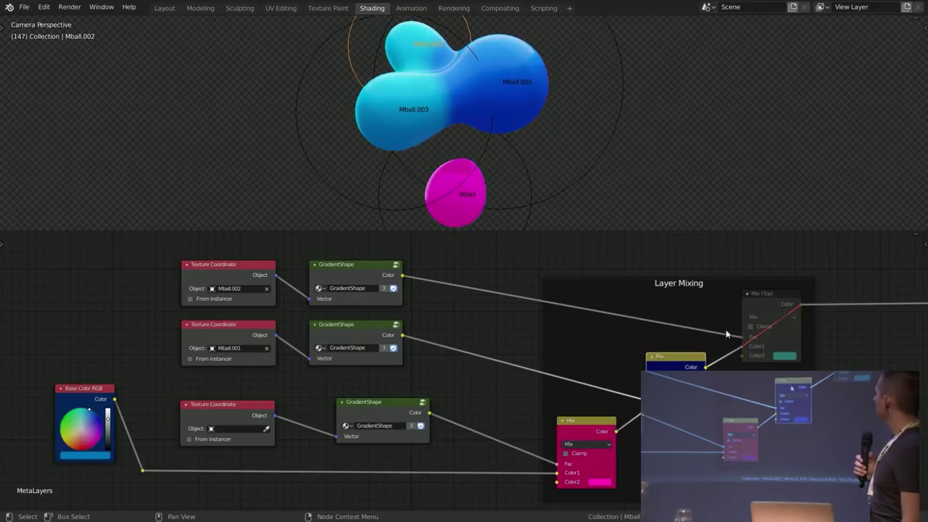
key("m")
left_click(762, 305)
key("m")
Step: Compare layer combinations by muting and unmuting the Mix nodes, ending with only the blue one active
left_click(655, 366)
key("m")
key("m")
key("m")
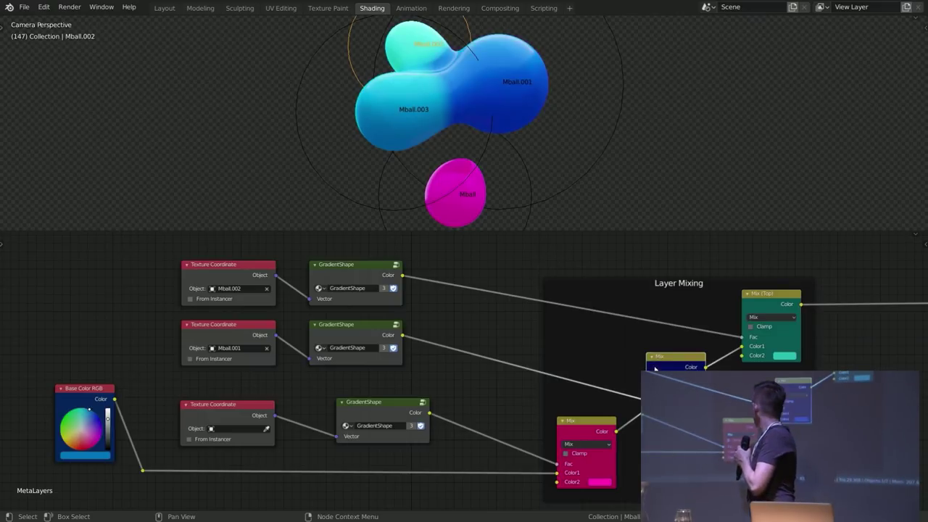
left_click(584, 429)
key("m")
key("m")
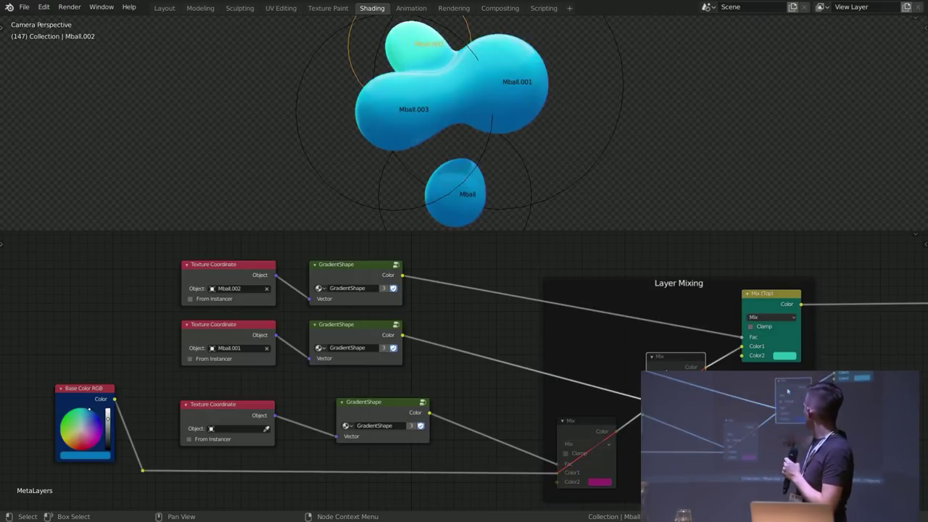
key("m")
left_click(675, 359)
key("m")
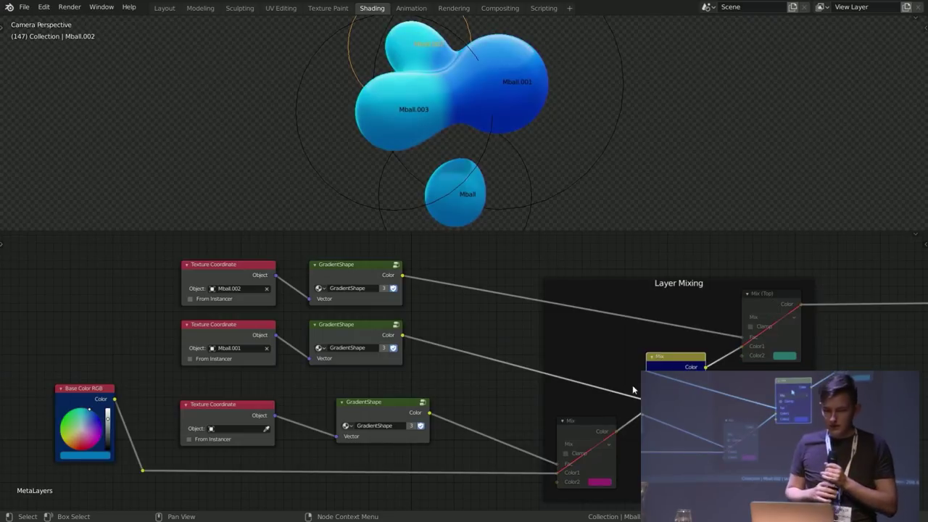
Step: Unmute the magenta Mix and Mix (Top) nodes, and toggle the blue Mix node until all three are active
left_click(586, 429)
key("m")
left_click(675, 359)
key("m")
left_click(755, 301)
key("m")
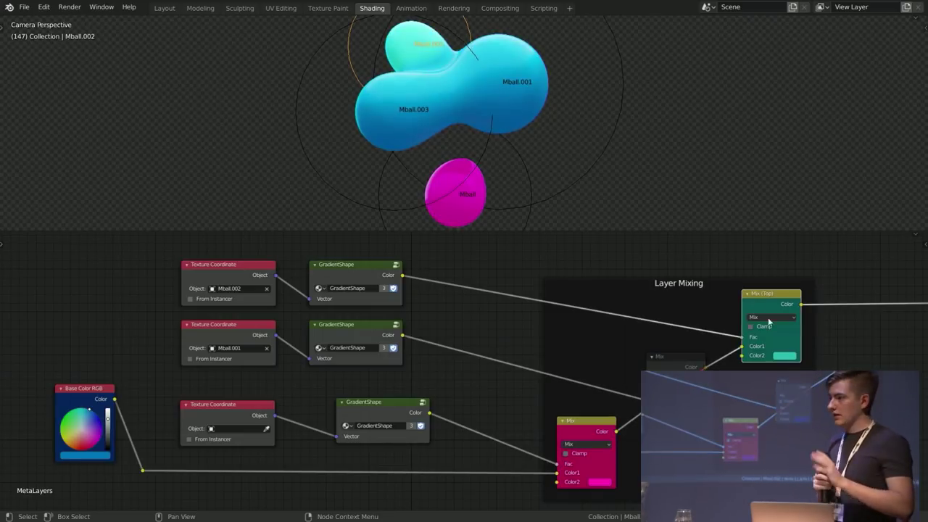
left_click(656, 363)
key("m")
key("m")
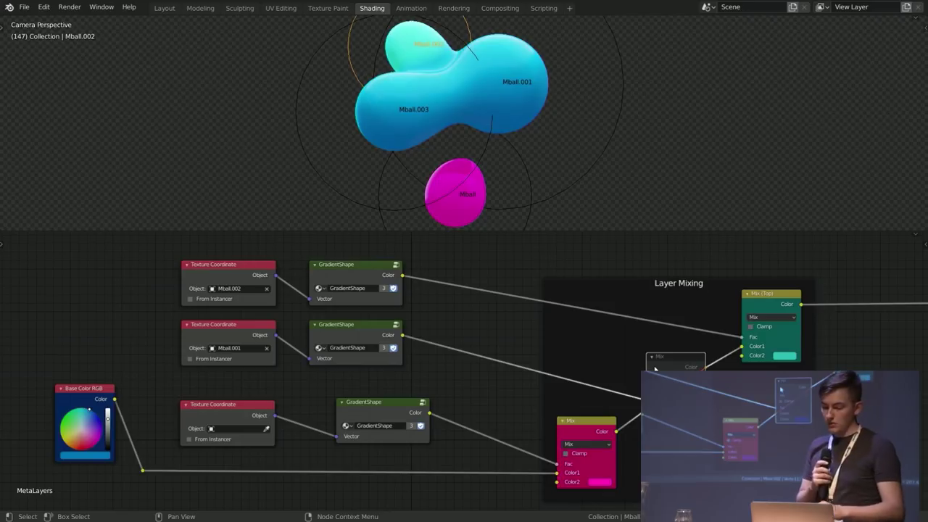
key("m")
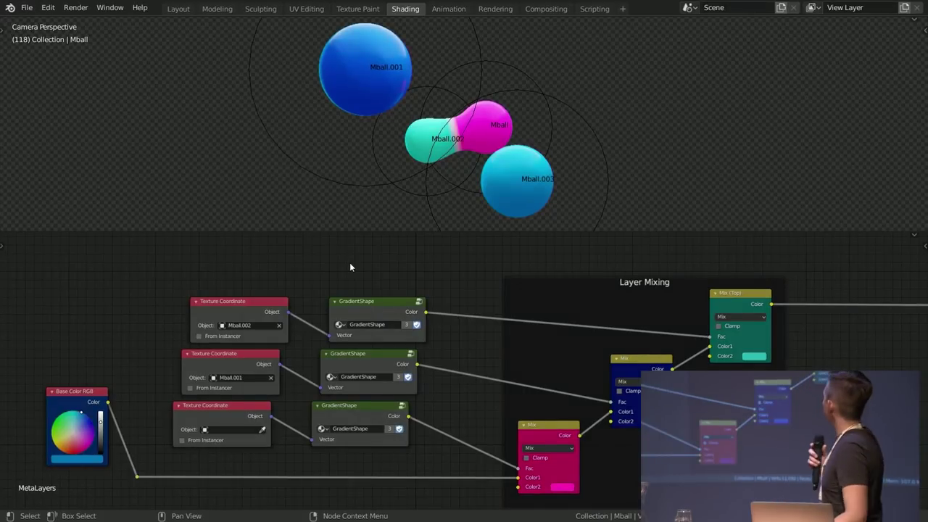
Step: Add a metaball of type Ball and place it apart from the others, below Mball.001
key("shift+a")
mouse_move(511, 128)
left_click(567, 129)
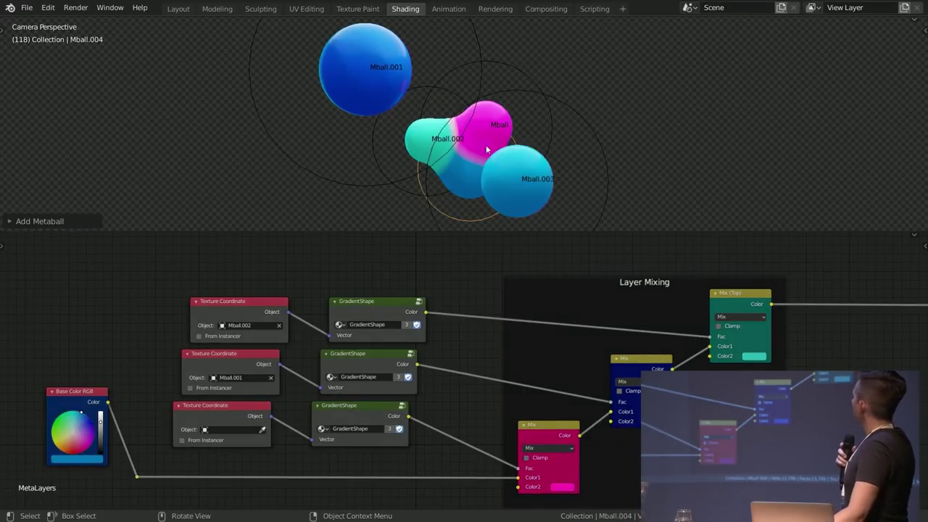
left_click_drag(468, 171, 342, 186)
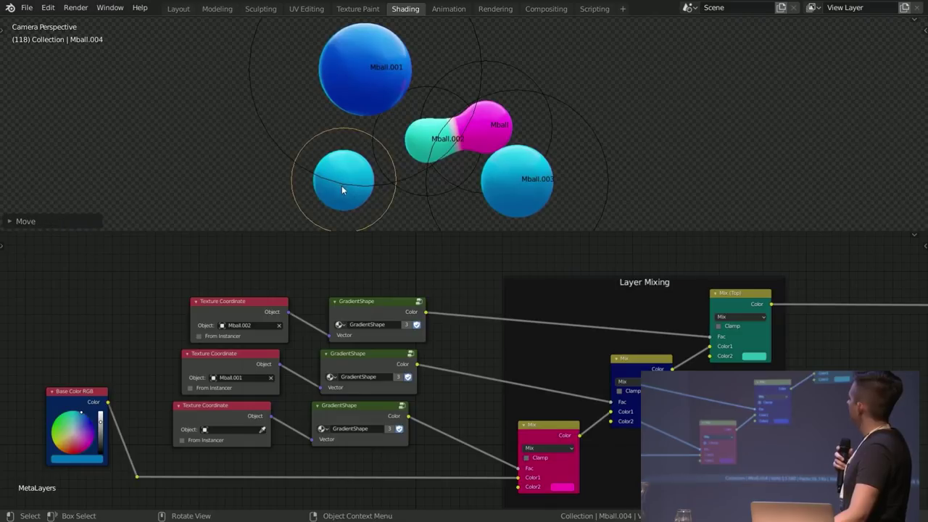
Step: Duplicate Mix (Top) onto its own output link, with Color2 red (H 0.033, S 1.000, V 0.735) and Fac 0.000
left_click(734, 303)
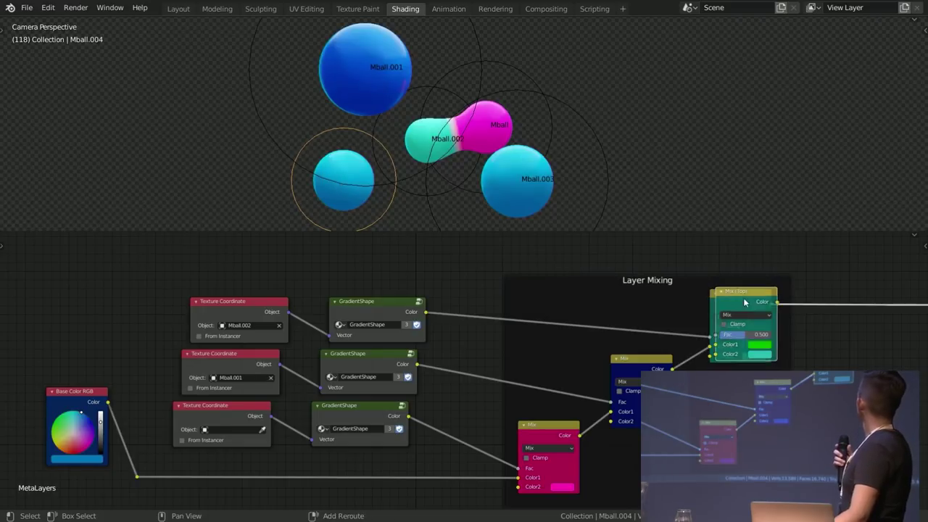
key("shift+d")
left_click(839, 269)
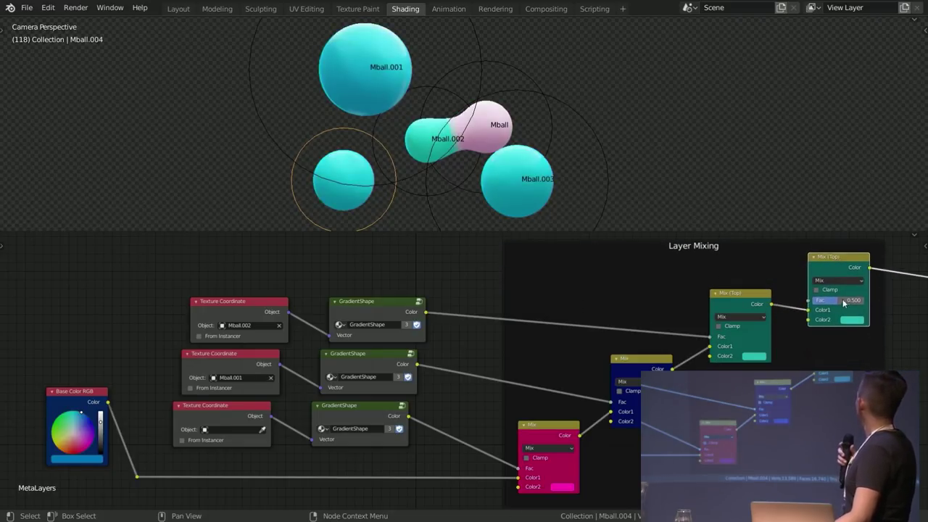
left_click(852, 320)
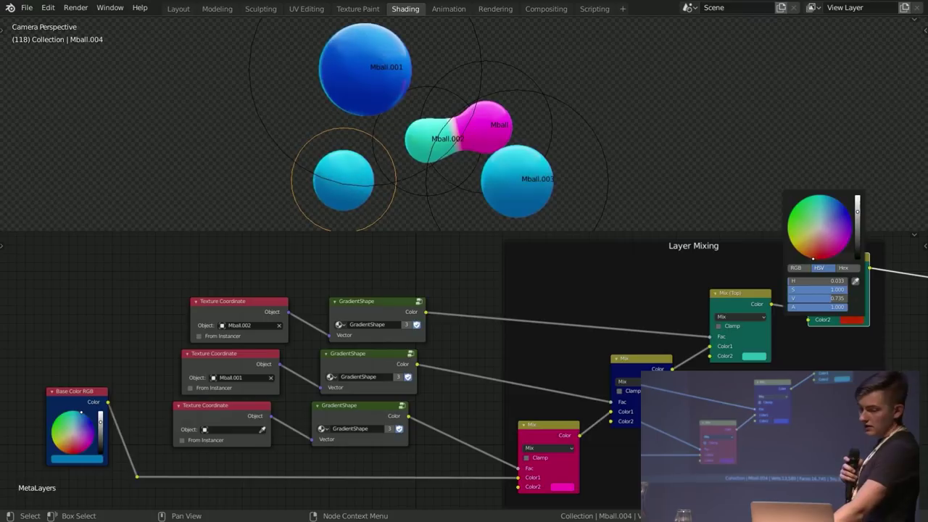
mouse_move(826, 300)
left_mouse_down()
mouse_move(863, 300)
mouse_move(813, 301)
left_mouse_up()
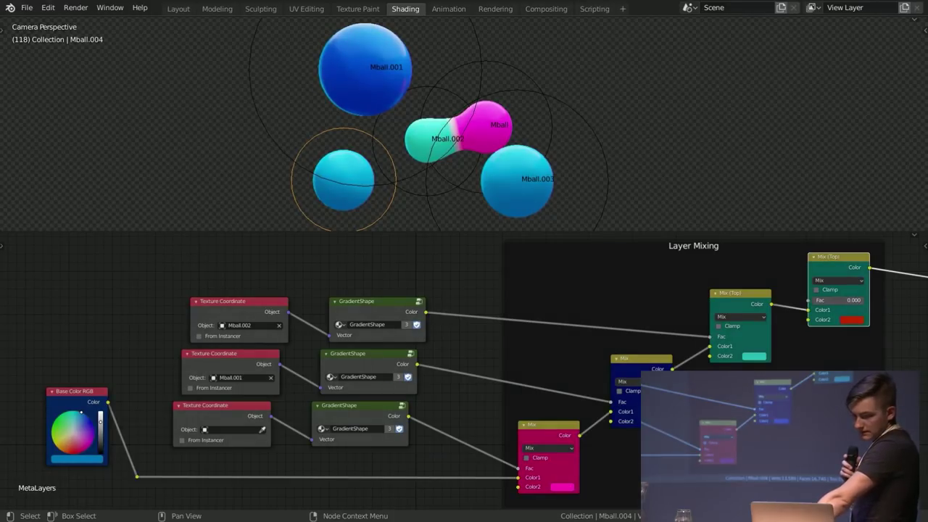
Step: Duplicate the Mball.002 Texture Coordinate and GradientShape nodes above the originals and set the copy's object to Mball.004
left_click(245, 305)
left_click(350, 306, "shift")
key("shift+d")
left_click(351, 249)
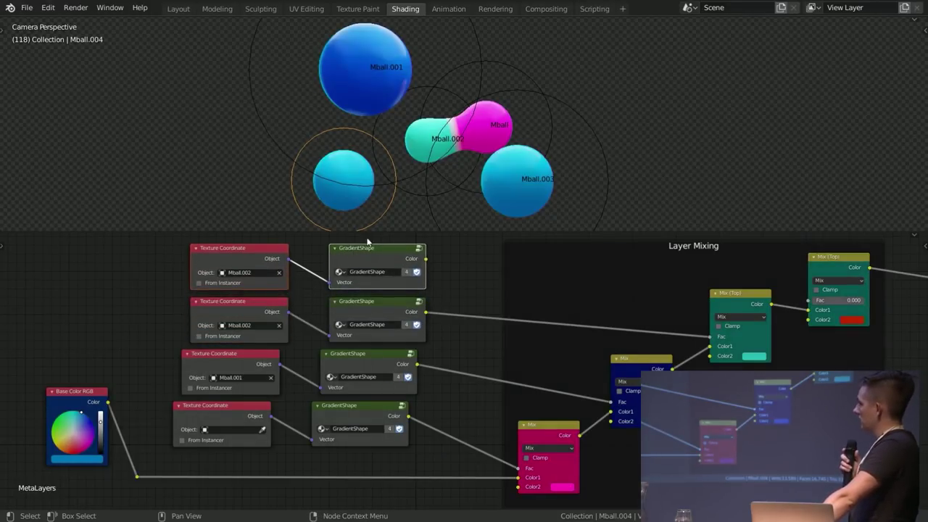
left_click(243, 273)
left_click(253, 343)
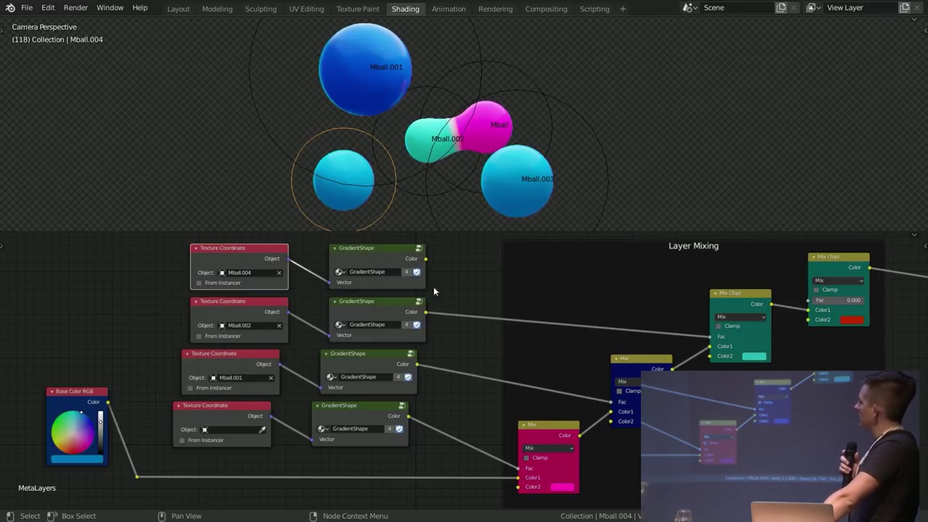
Step: Connect the Mball.004 GradientShape's Color to the Fac of the red Mix node and play the animation
left_click_drag(425, 259, 754, 296)
left_click_drag(807, 302, 808, 300)
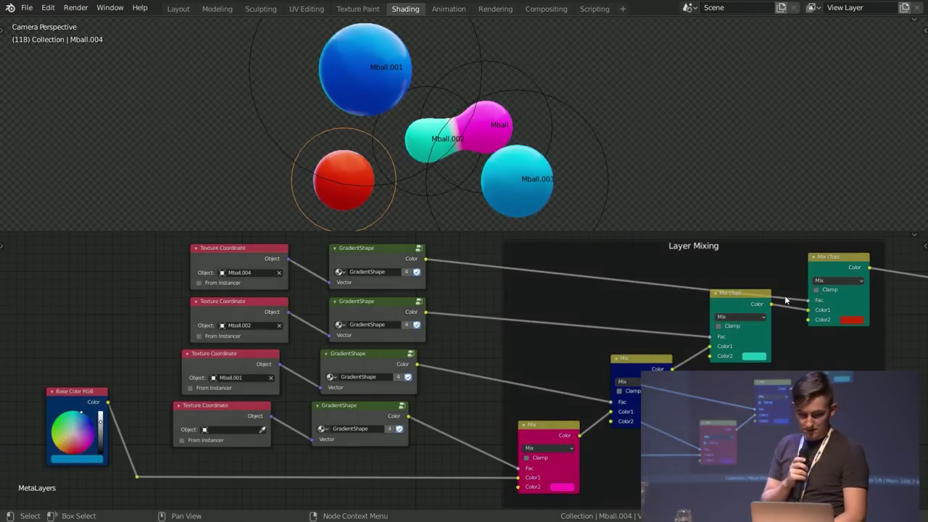
key("space")
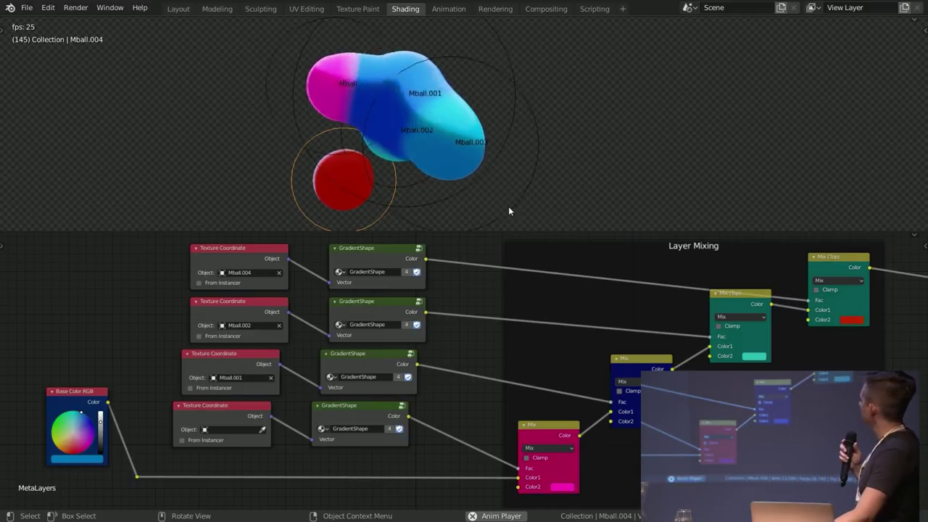
Step: Move Mball.004 repeatedly into and out of the other metaballs during playback to examine how its red layer blends
key("g")
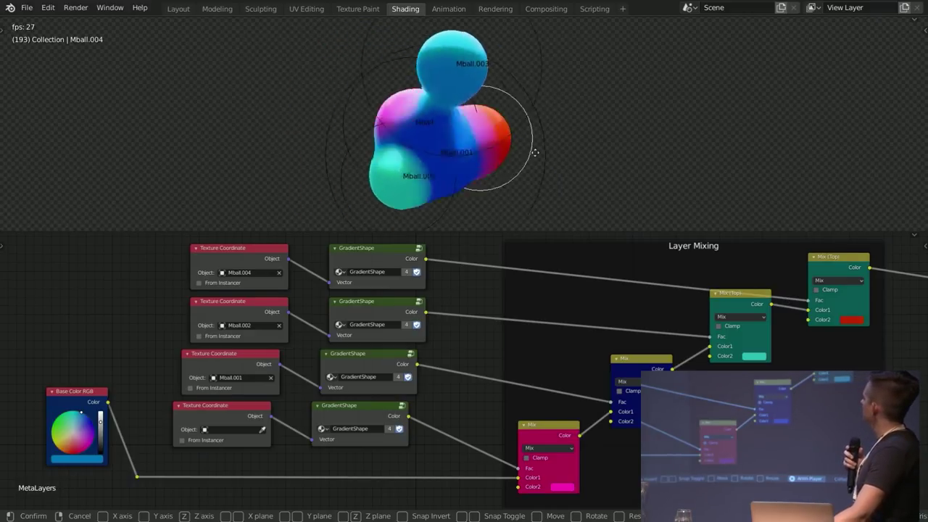
left_click(559, 114)
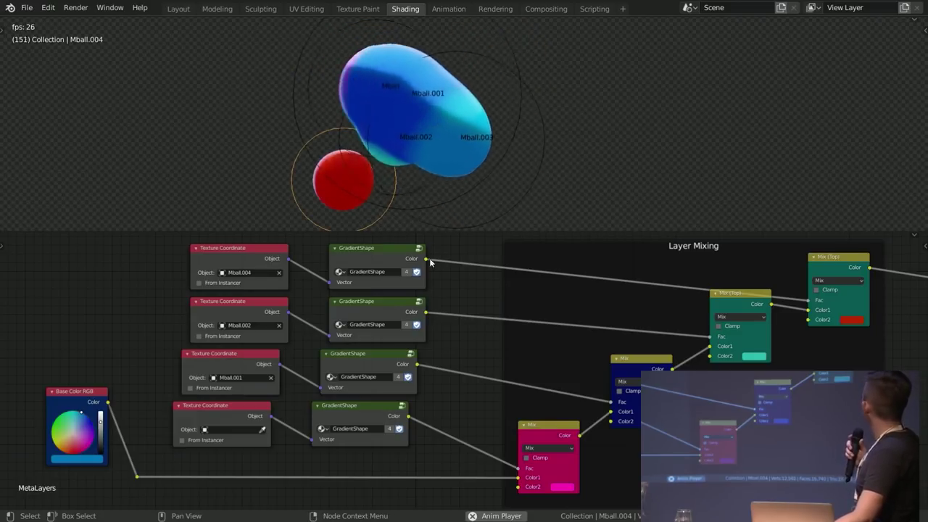
key("g")
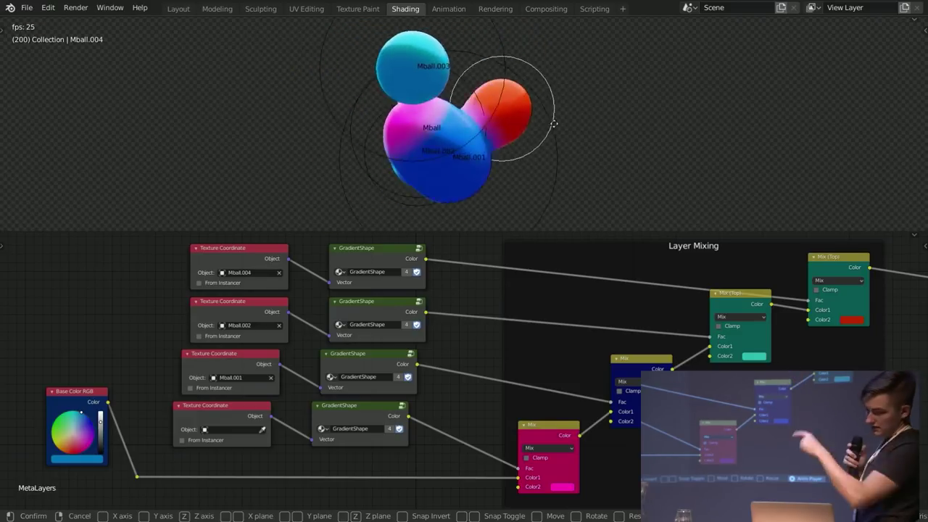
left_click(553, 99)
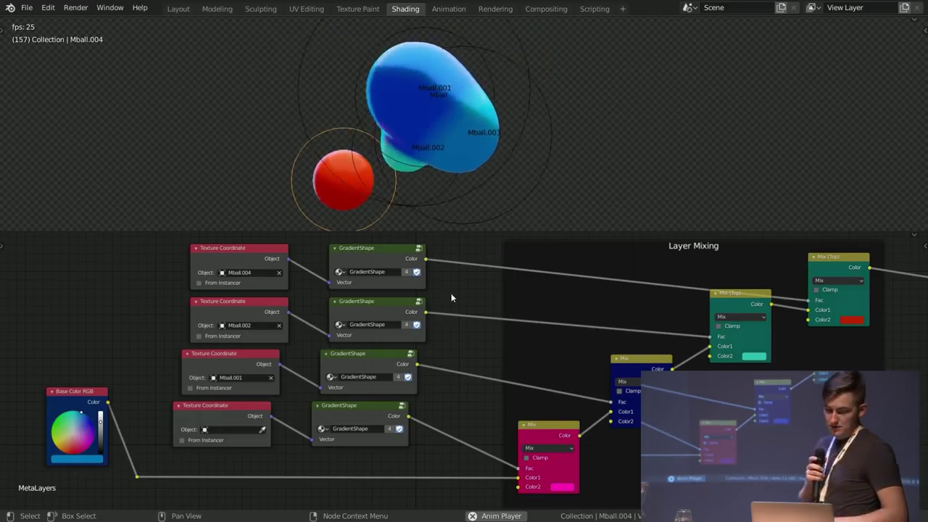
key("g")
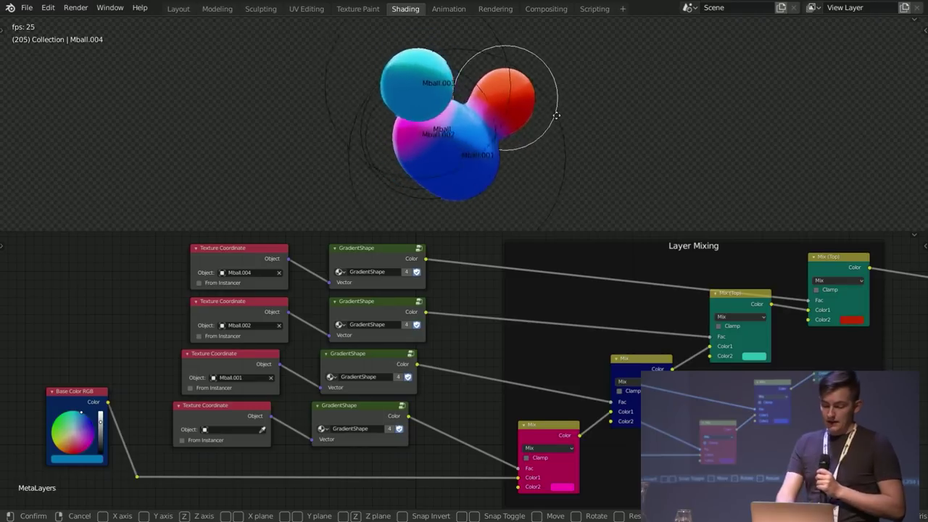
left_click(540, 86)
key("ctrl+z")
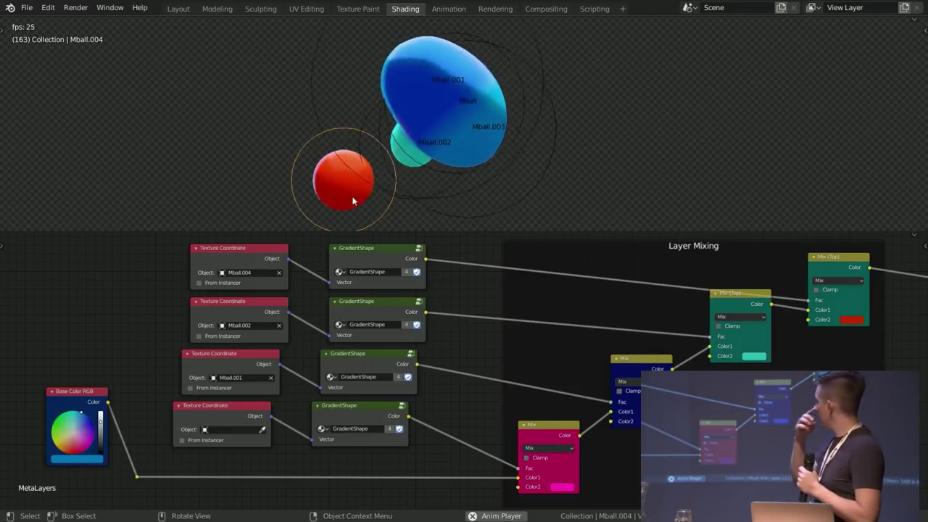
key("g")
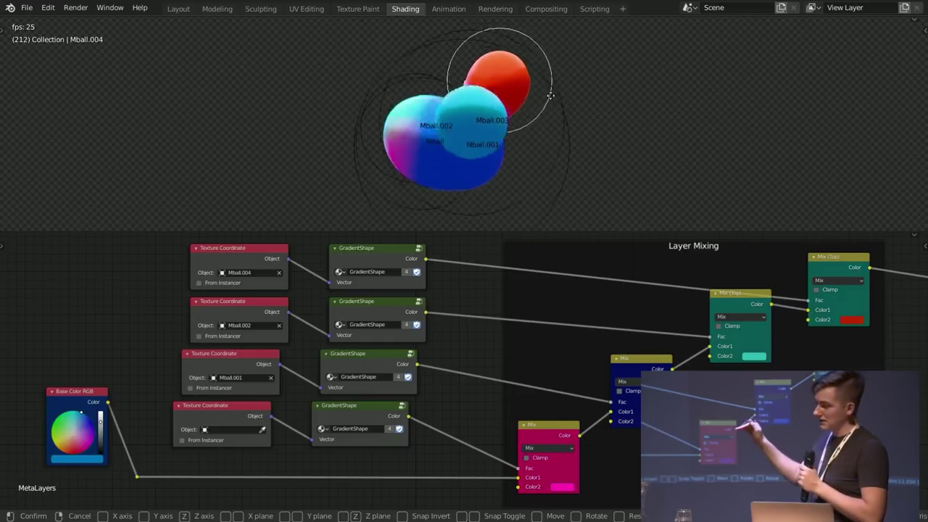
left_click(549, 77)
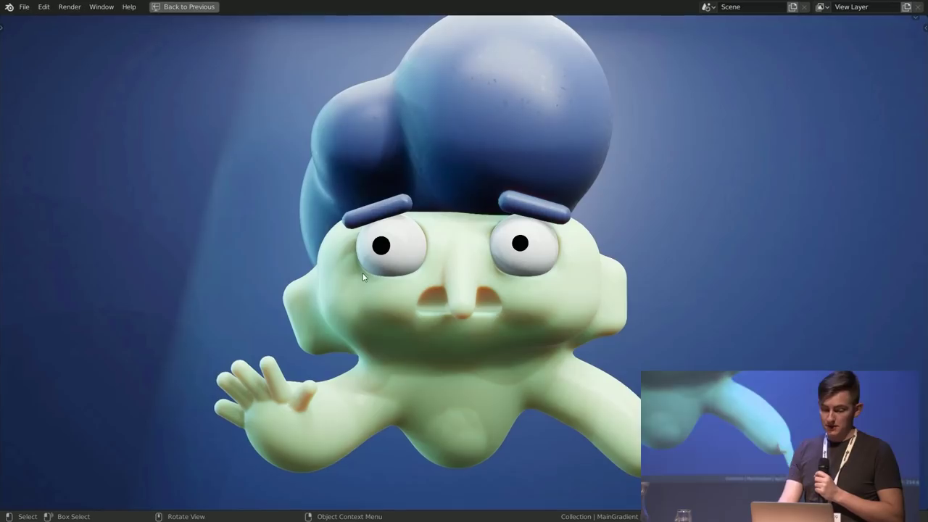
Step: Restore the split Shading layout from the maximized view of the rendered character
middle_click_drag(220, 310, 243, 307)
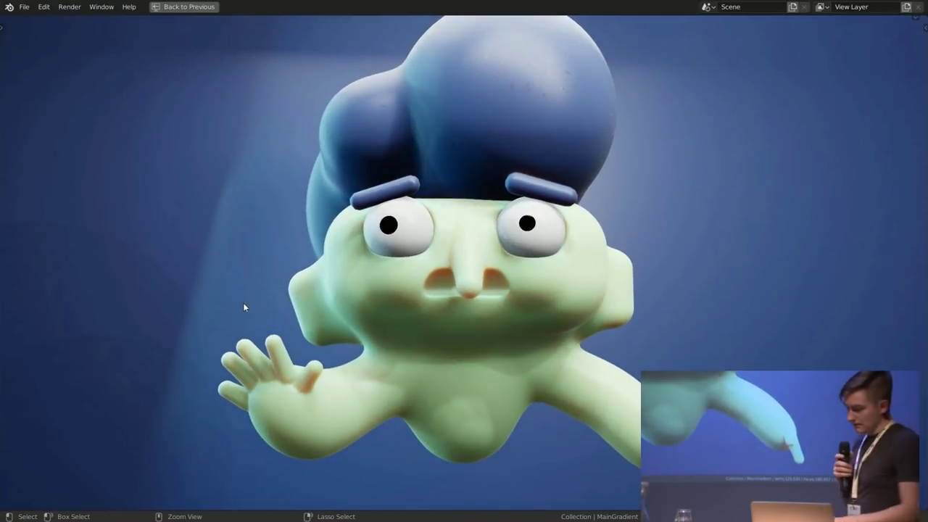
key("ctrl+space")
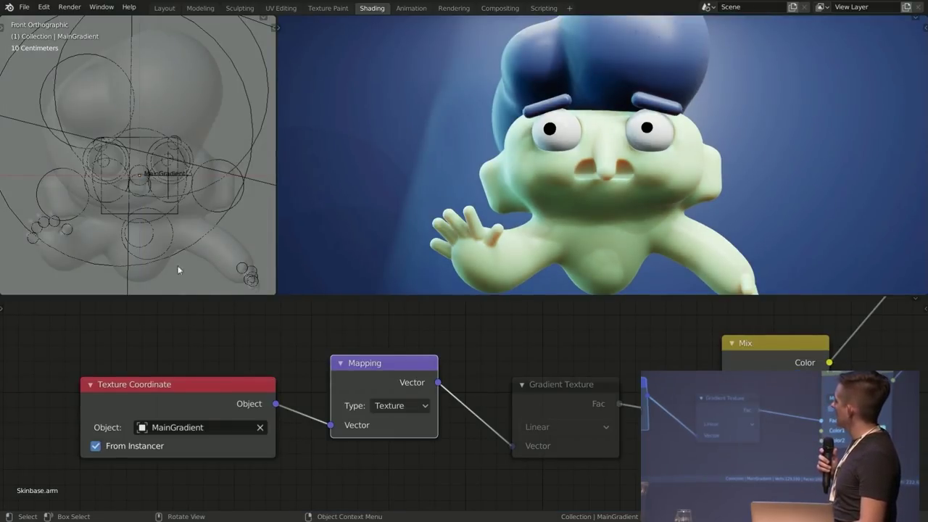
key("shift+a")
mouse_move(140, 187)
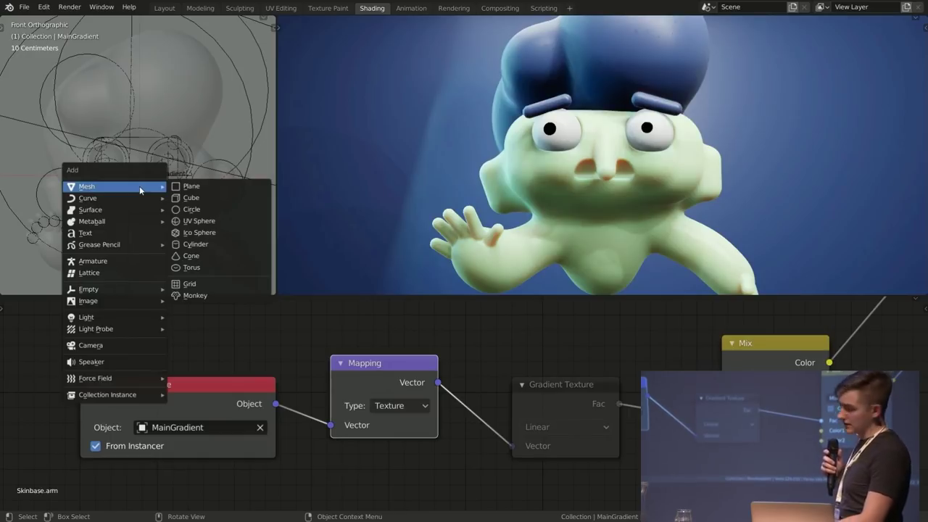
mouse_move(143, 290)
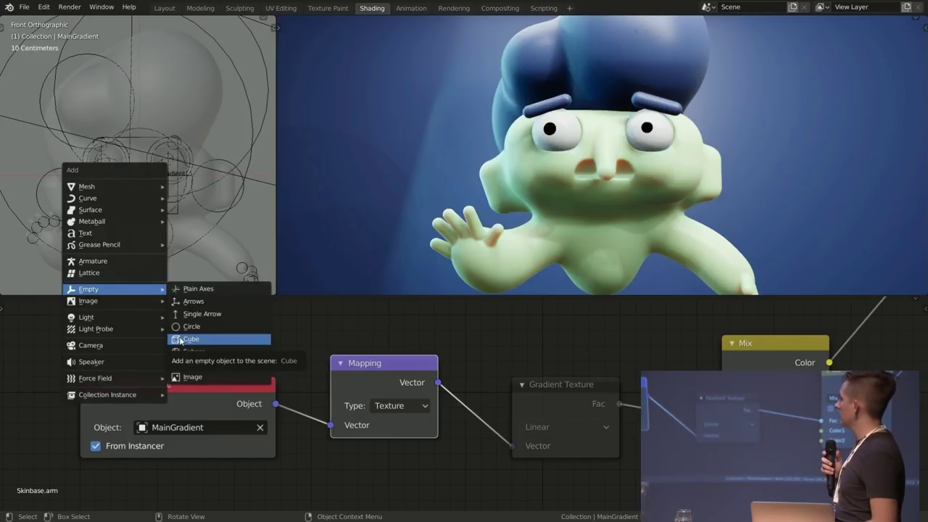
key("Escape")
Step: Select the MainGradient cube empty in the front view and try moving, rotating and scaling it
left_click(177, 213)
left_click(176, 212)
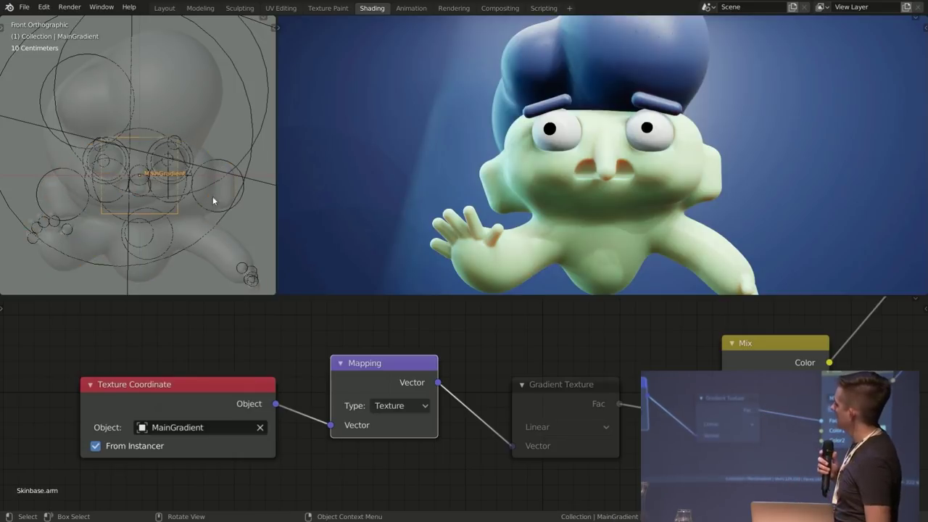
key("g")
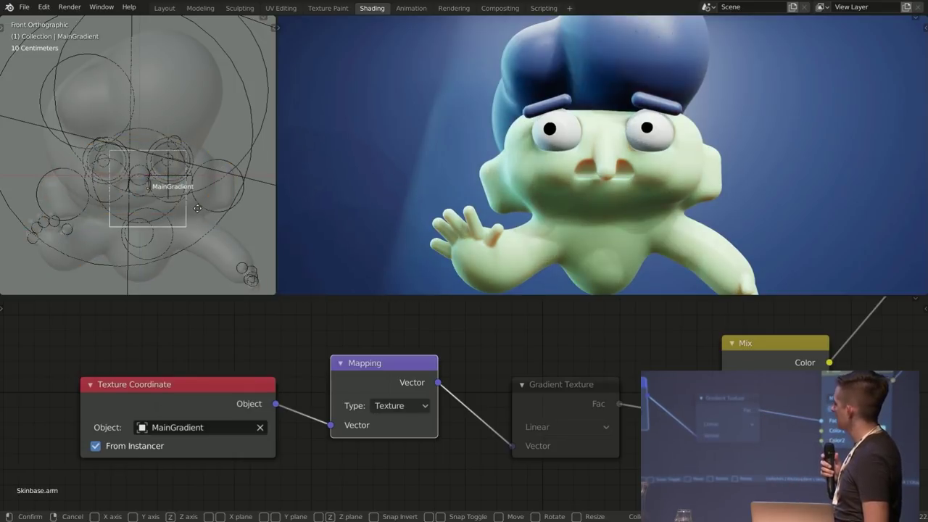
left_click(187, 190)
key("r")
key("r")
key("Escape")
key("s")
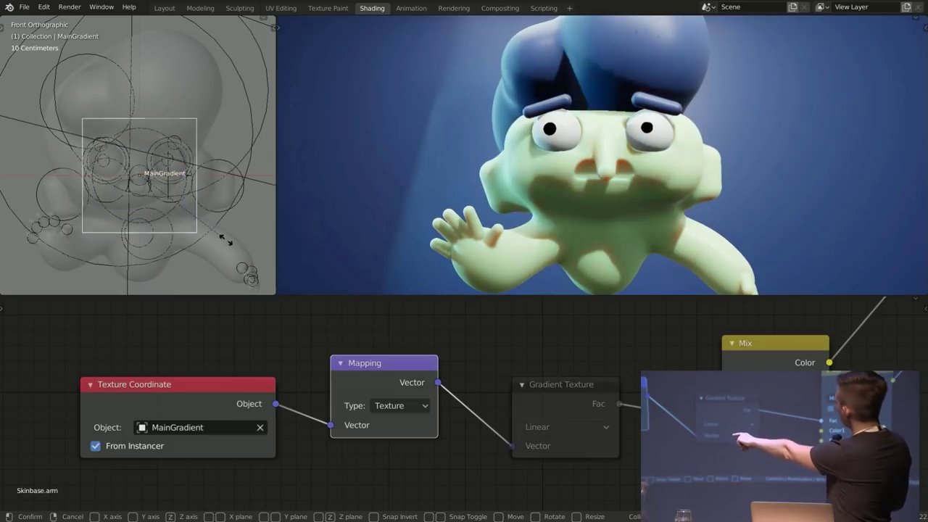
key("Escape")
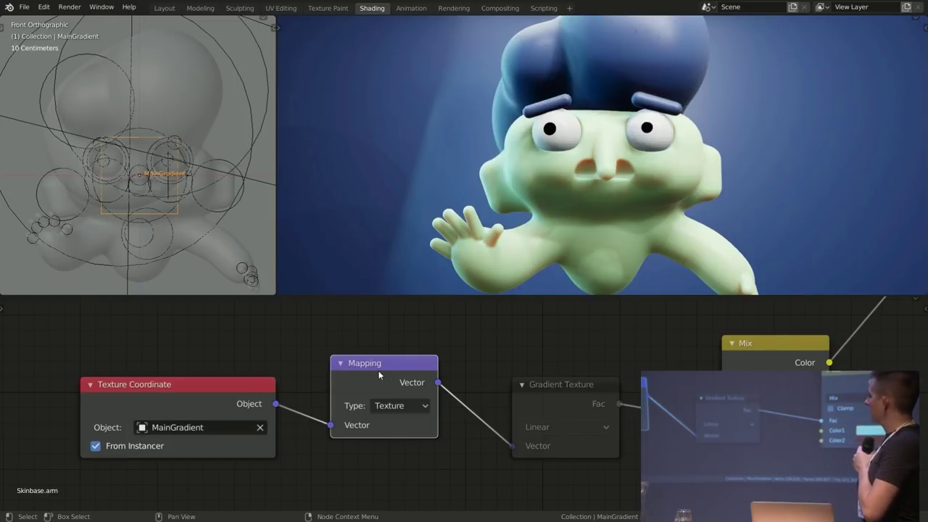
Step: Unmute the linear Gradient Texture node and shift the MainGradient empty slightly along the X axis
left_click_drag(579, 403, 582, 388)
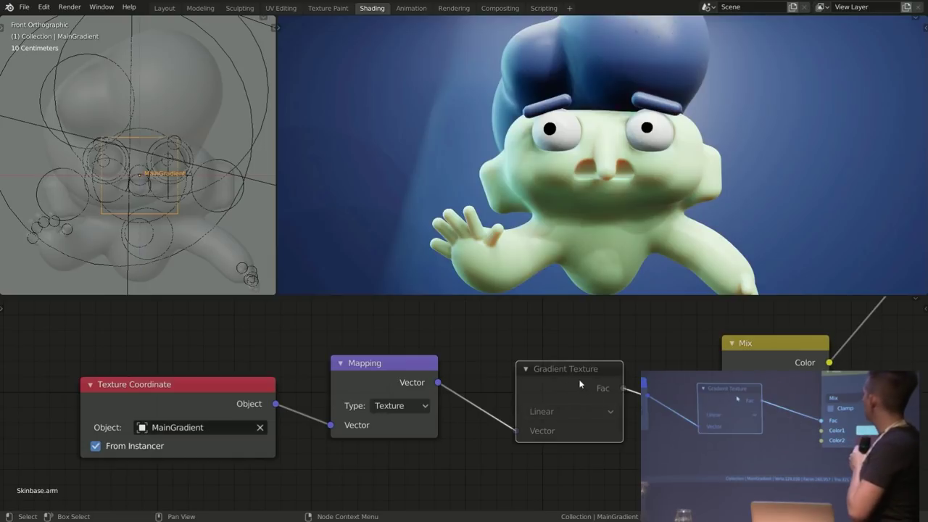
key("m")
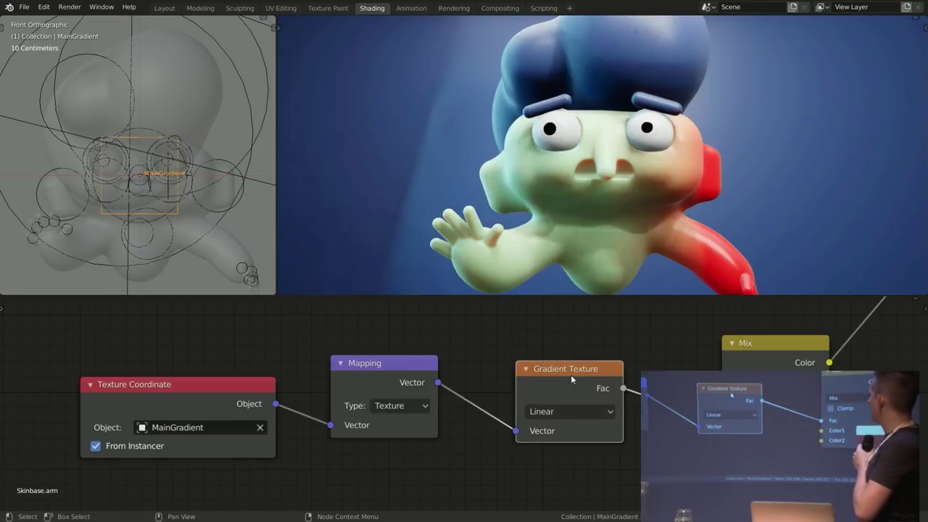
key("g")
key("x")
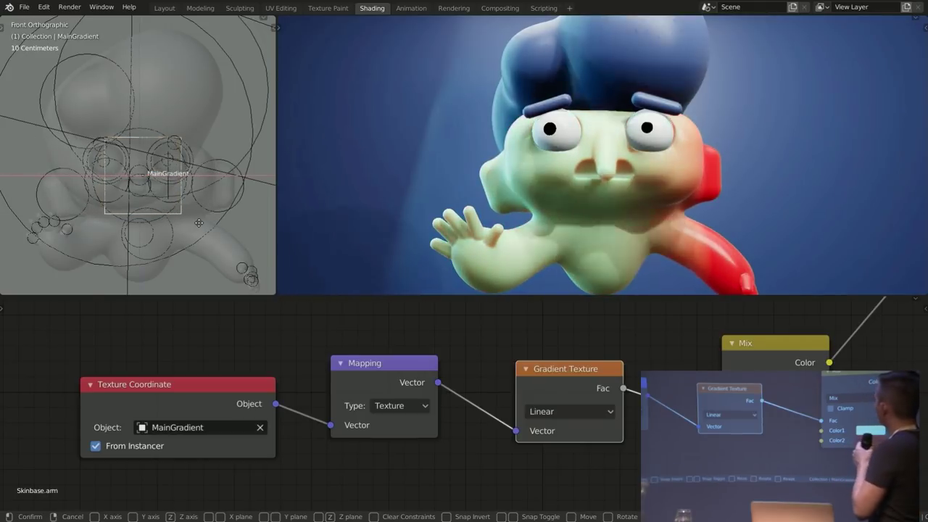
left_click(212, 215)
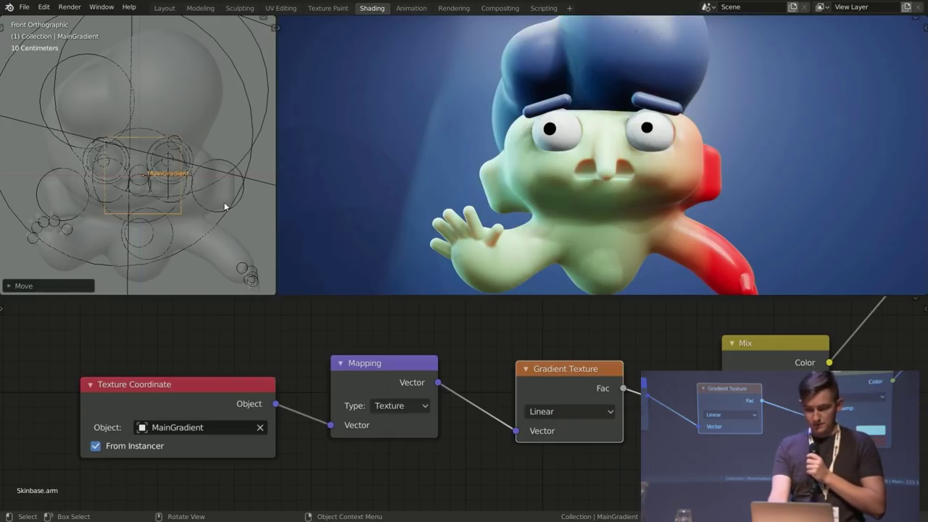
key("g")
key("x")
left_click(209, 215)
Step: Rotate MainGradient so its red end points down the body, and adjust the empty's size and position
key("r")
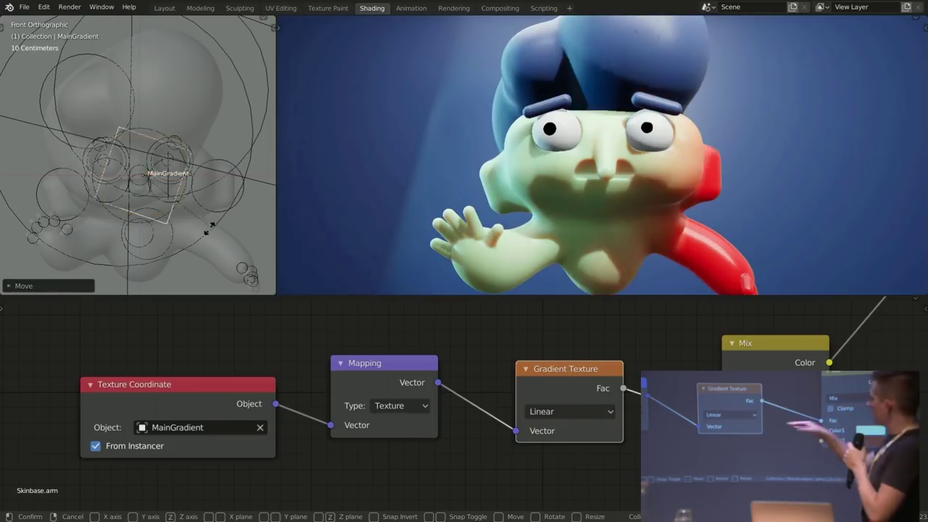
key("s")
left_click(203, 249)
key("s")
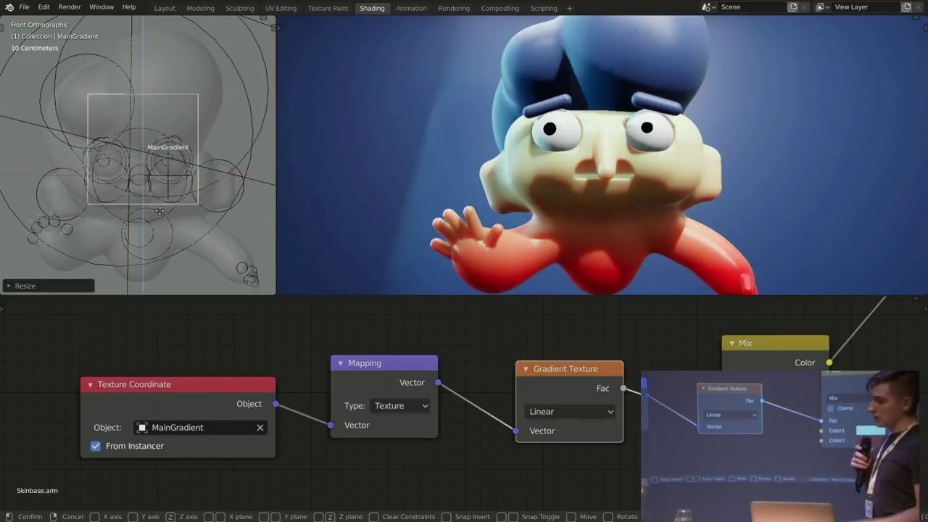
left_click(161, 230)
key("g")
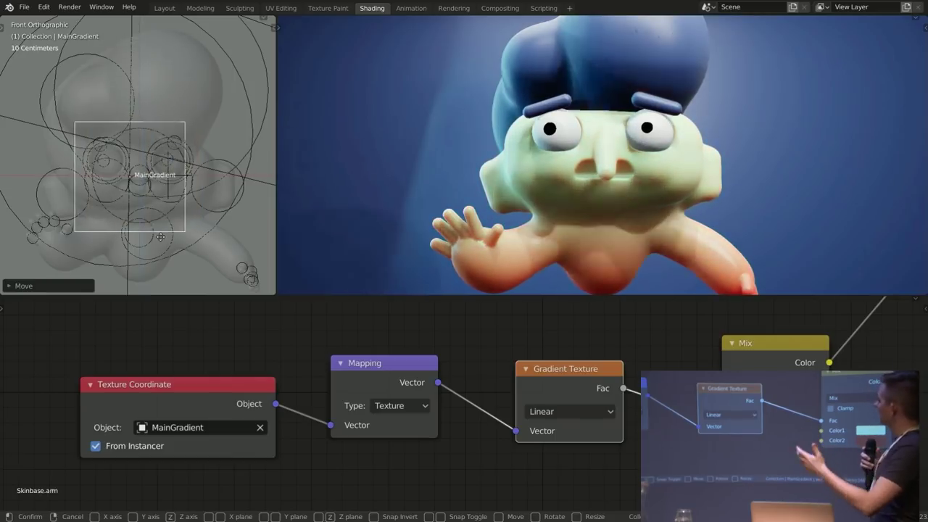
key("s")
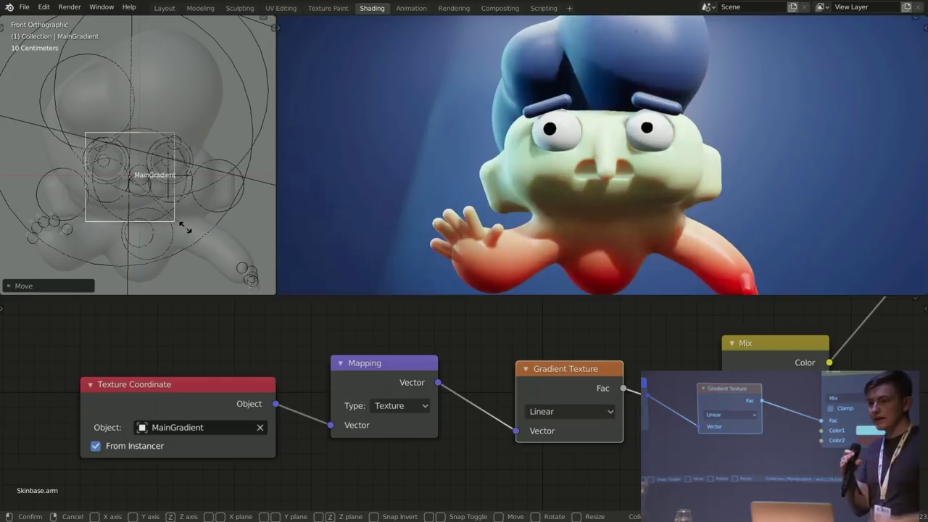
left_click(183, 225)
Step: Stretch MainGradient along the Z axis and move it up to soften the colour transition over the body
key("s")
key("z")
left_click(145, 90)
key("g")
key("z")
left_click(161, 151)
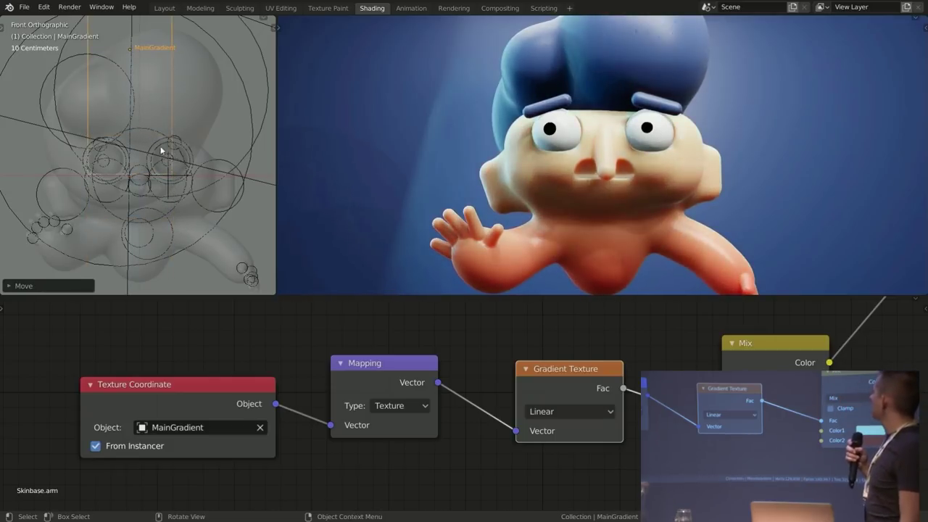
key("s")
left_click(175, 134)
key("s")
left_click(178, 146)
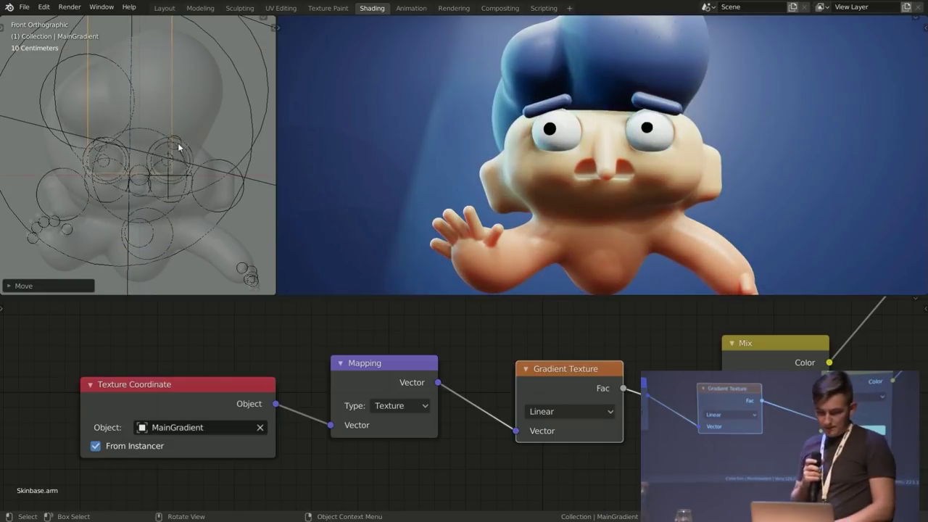
Step: Clear MainGradient's scale and reposition it along the Z axis over the chest
key("alt+s")
key("s")
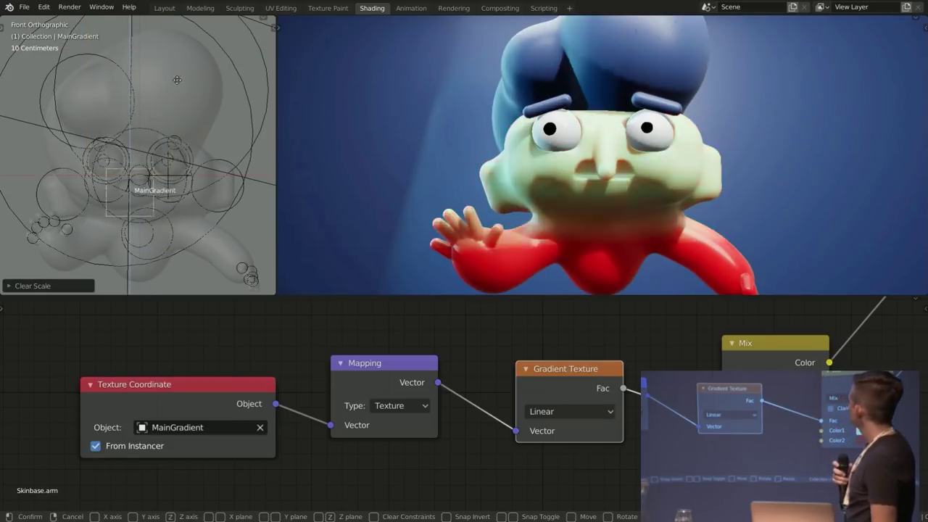
left_click(178, 110)
Step: Rotate MainGradient so the red falls on the front of the face and hand, adjusting its size and Y position for a soft blend
key("s")
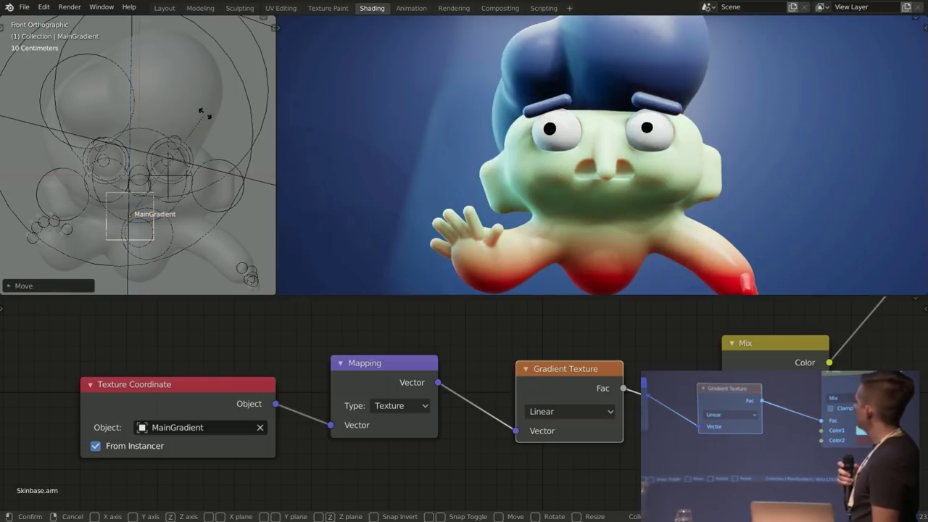
middle_click_drag(205, 114, 155, 108)
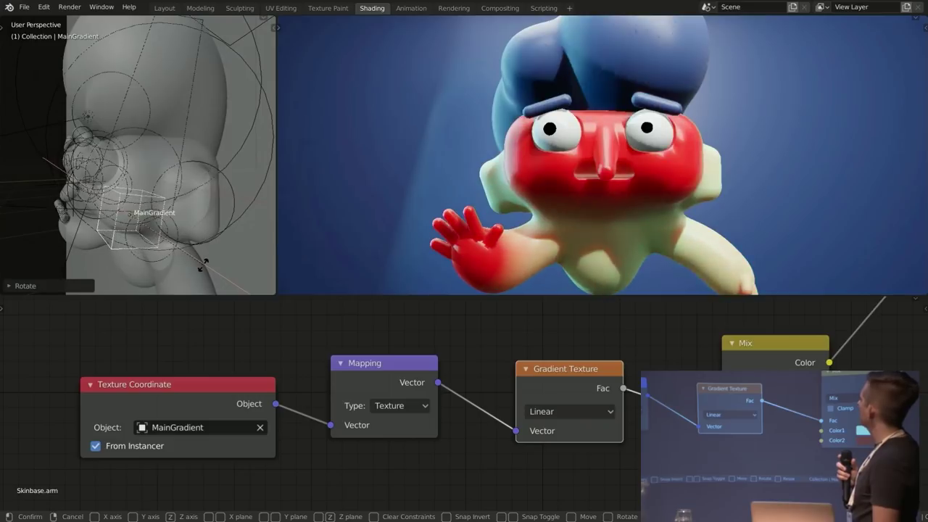
left_click(200, 267)
key("s")
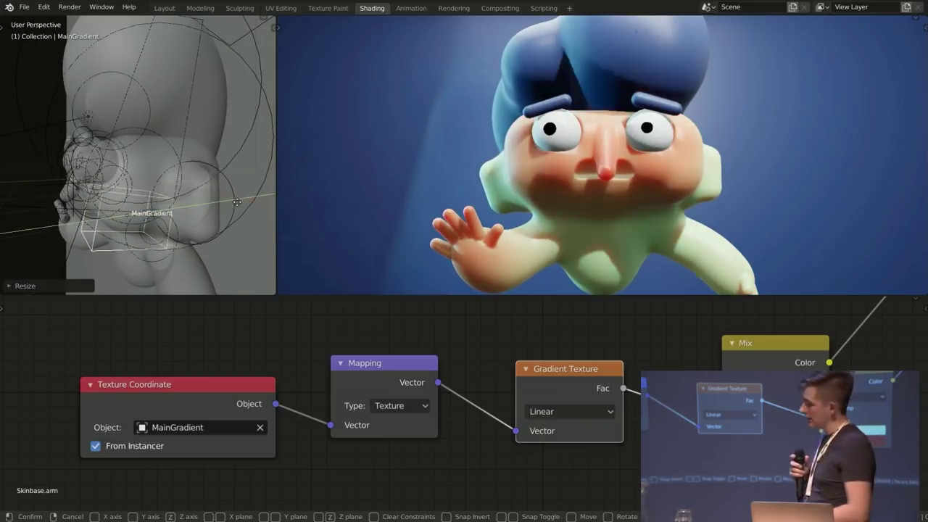
key("y")
right_click(230, 203)
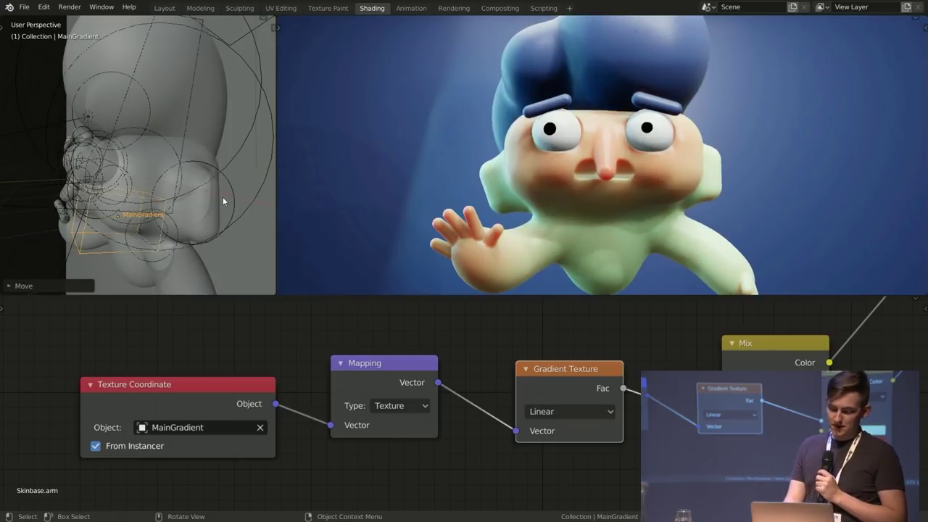
Step: Examine the two SoftSphere branches and the ear metaballs Mball.007 and Mball.006 that their Texture Coordinate nodes reference
key("KP_1")
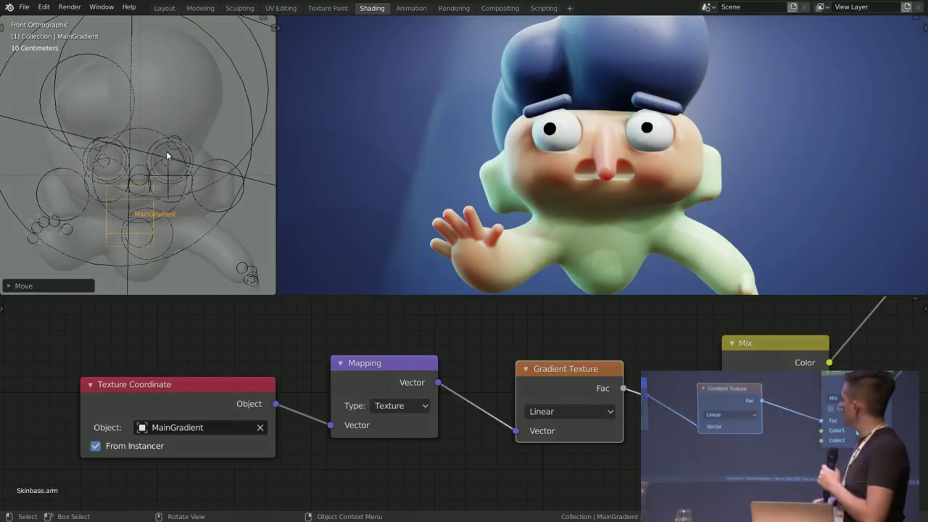
left_click(73, 233)
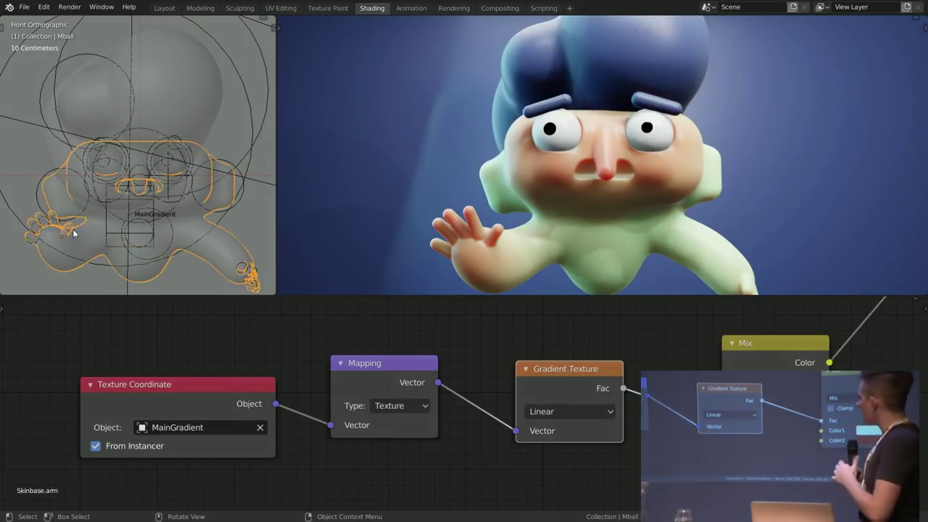
left_click(121, 226)
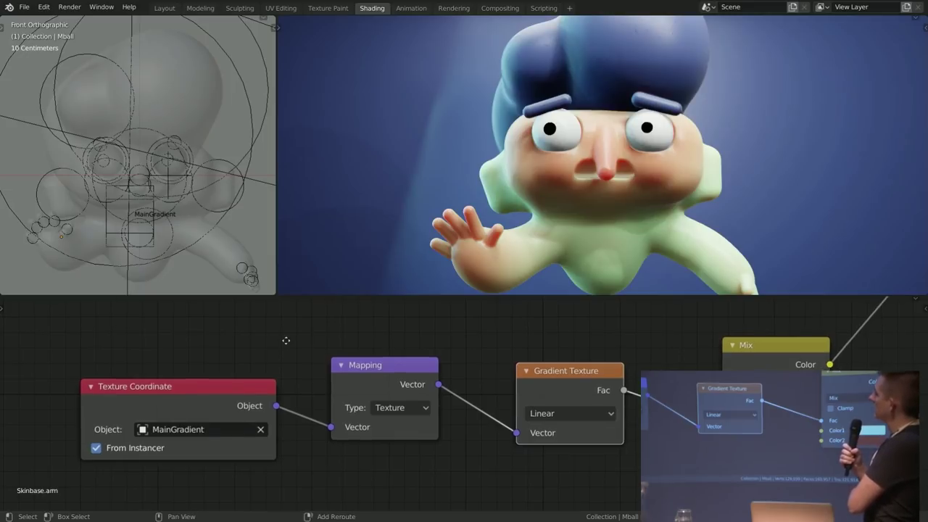
scroll(289, 342, "down", 2)
middle_click_drag(314, 330, 224, 371)
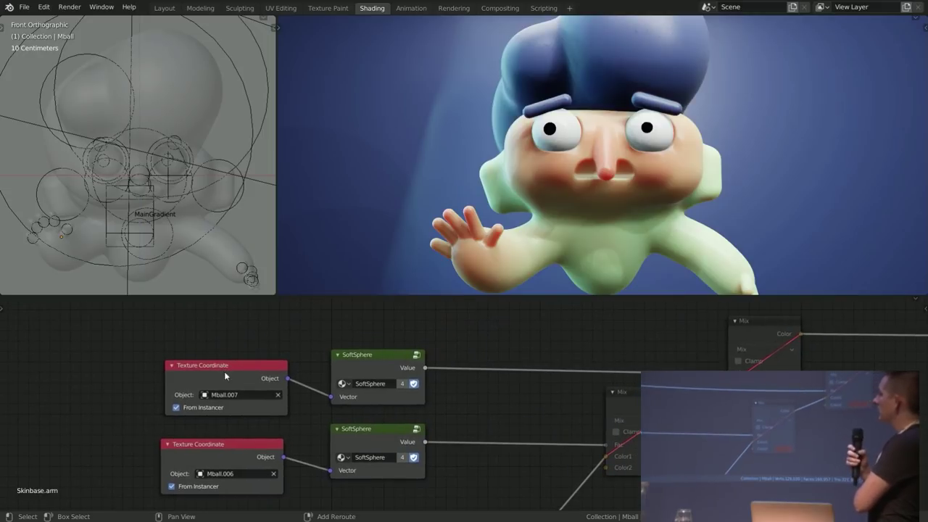
left_click(223, 448)
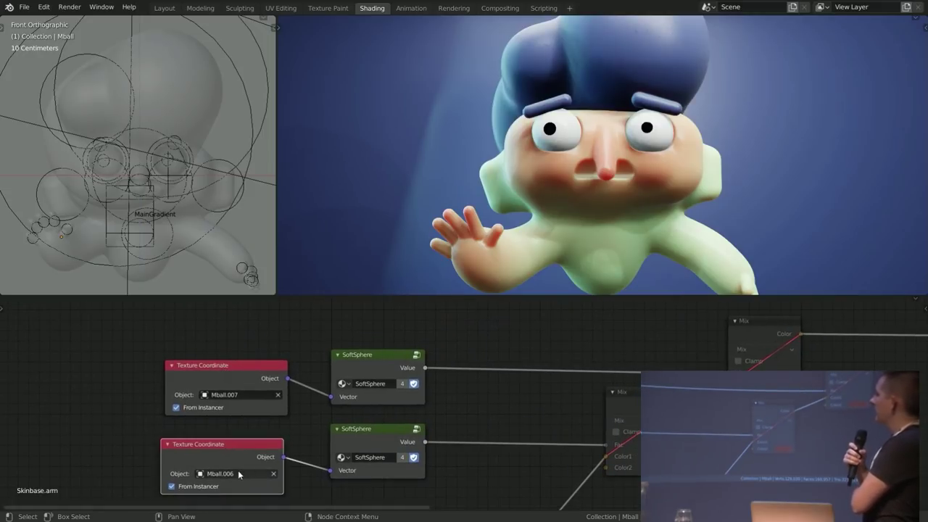
left_click(239, 201)
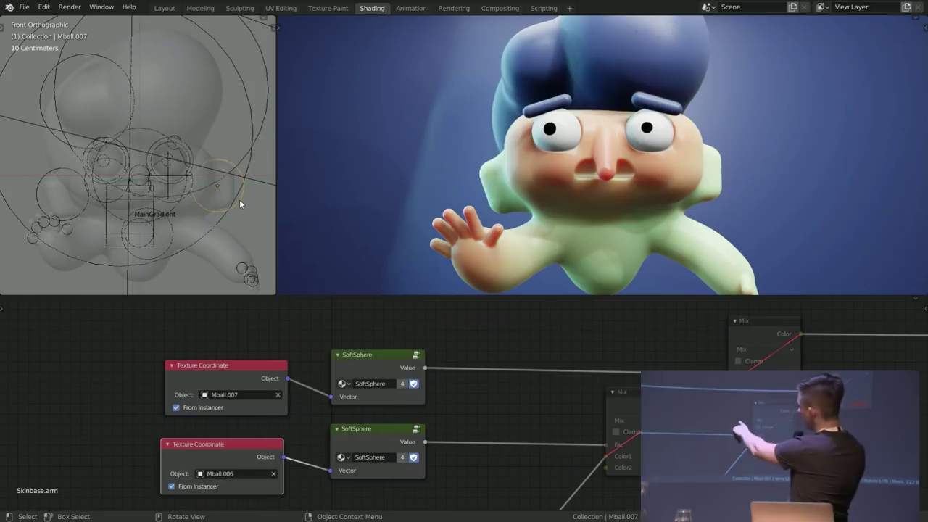
left_click(36, 197)
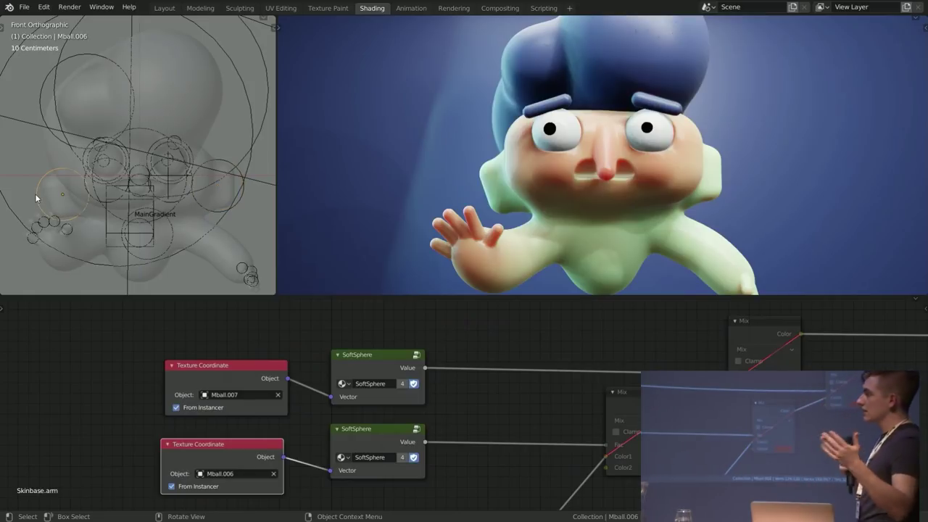
Step: Try moving the ear metaballs Mball.006 and Mball.007 in the front view
left_click(631, 402)
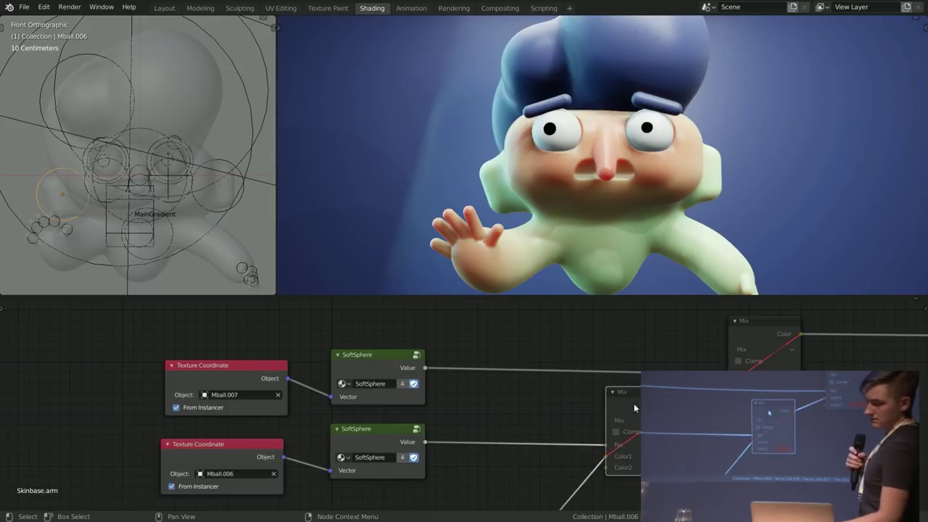
left_click(237, 450)
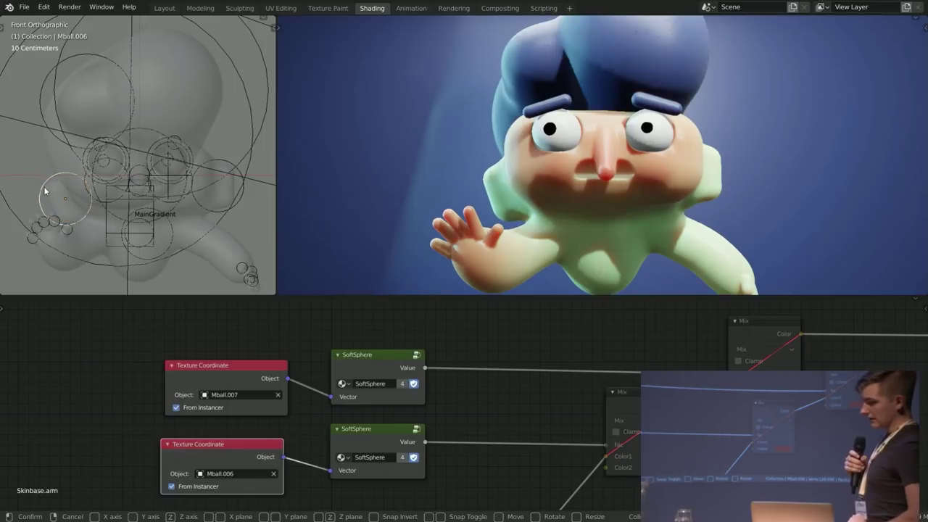
left_click(240, 207)
key("g")
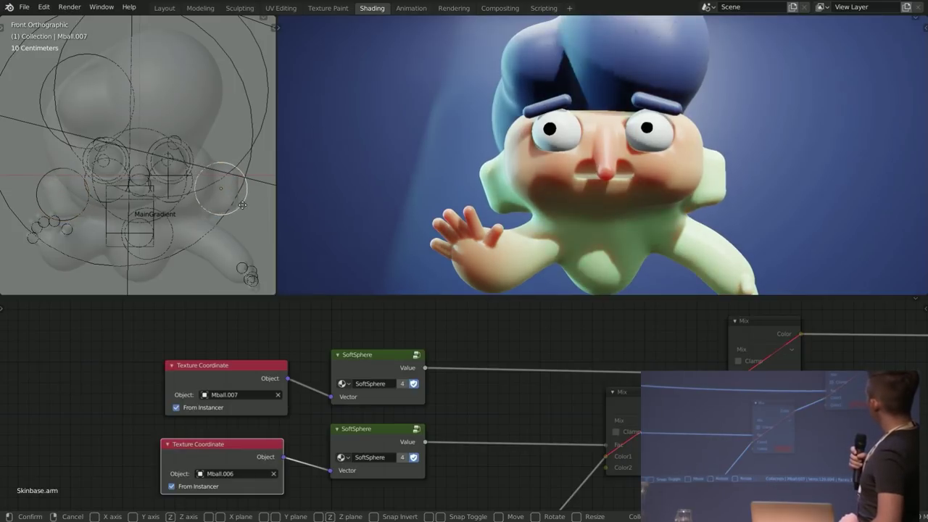
right_click(240, 204)
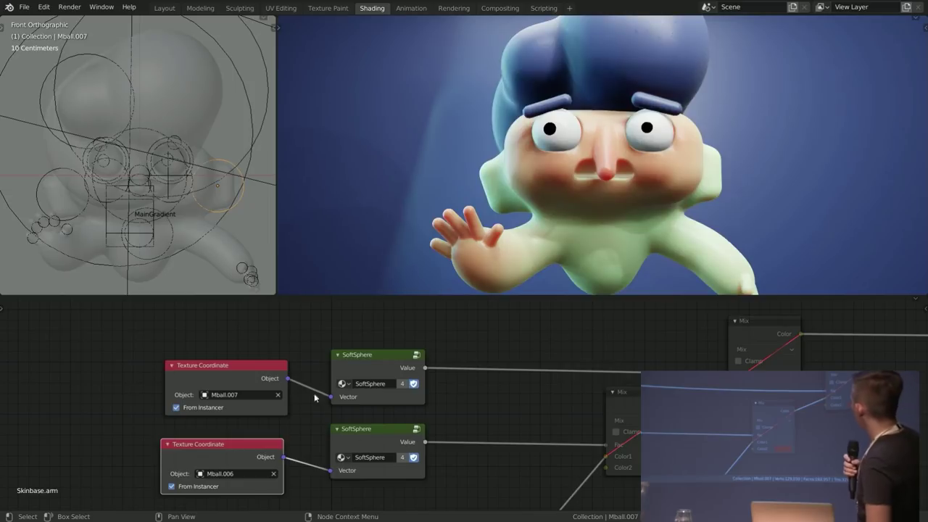
Step: Unmute the Mix node driven by the Mball.006 SoftSphere to tint that ear
left_click(633, 404)
key("m")
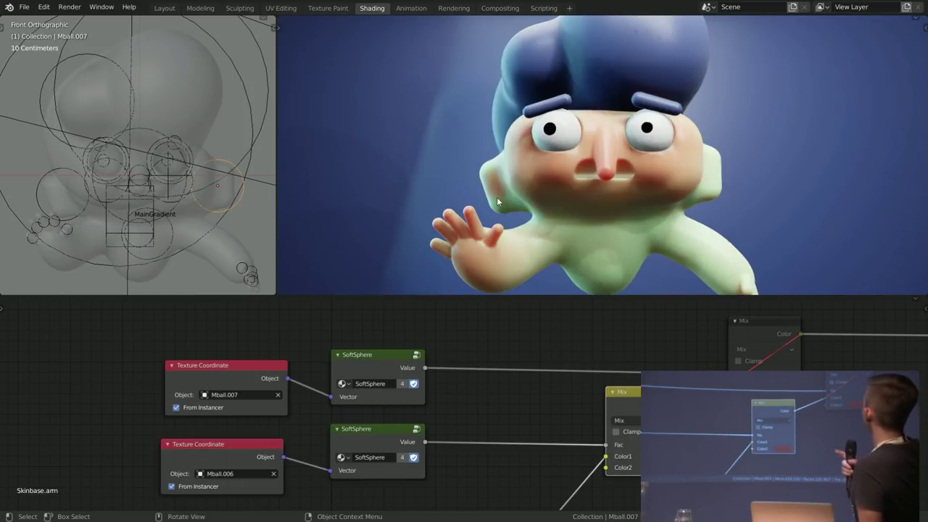
Step: Toggle the muting of the Mix node driven by the Mball.006 SoftSphere
key("m")
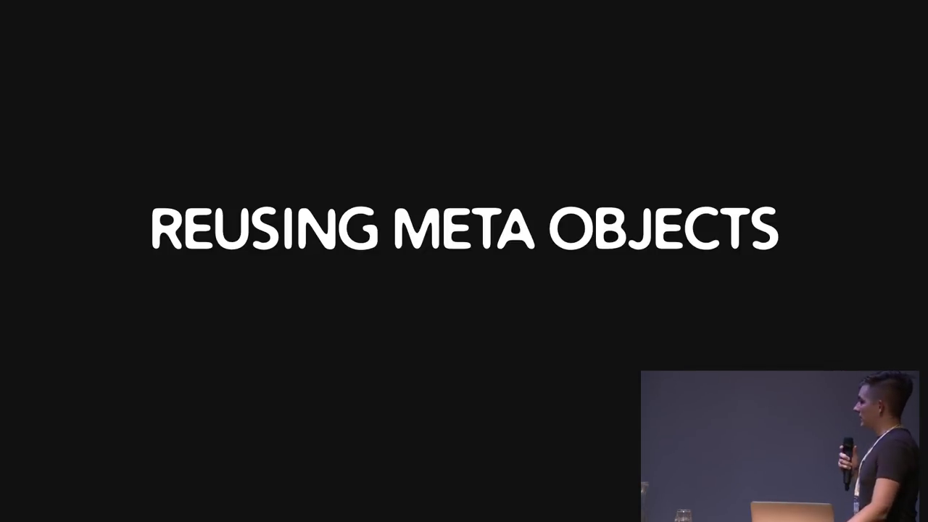
key("Right")
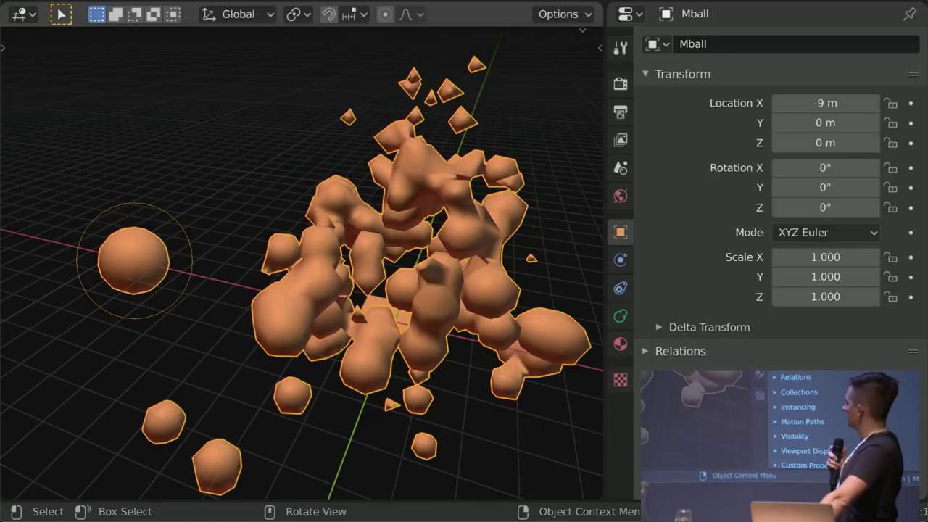
Step: Export the metaball particle scene as the Alembic file screenshots3_particles3.abc in the files folder
key("F4")
mouse_move(101, 277)
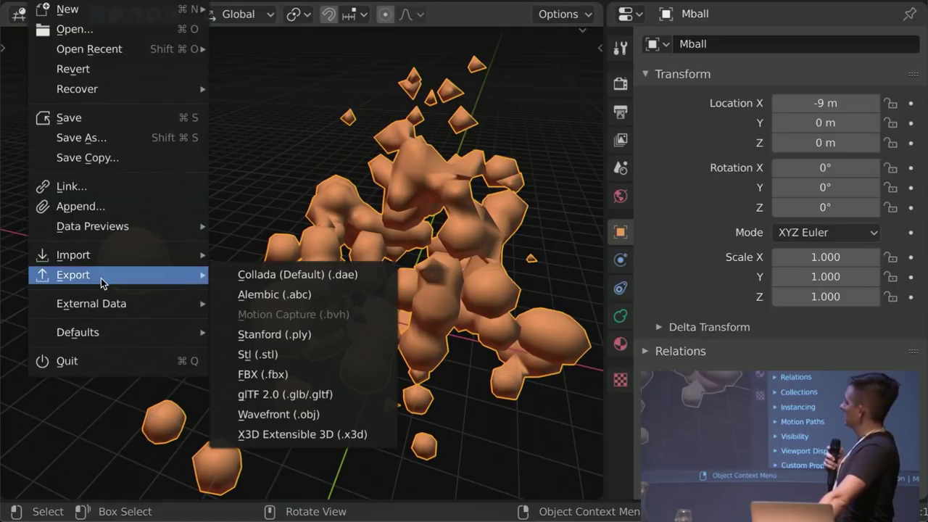
left_click(259, 295)
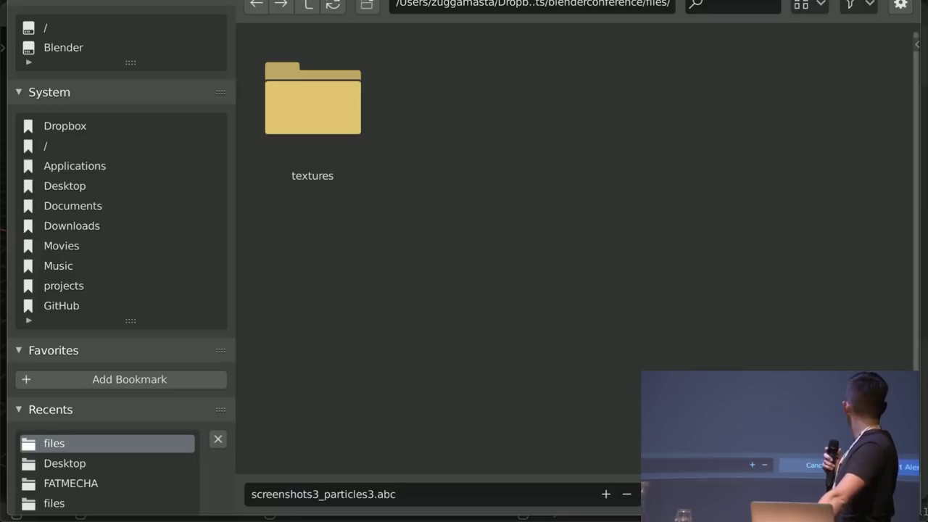
key("Return")
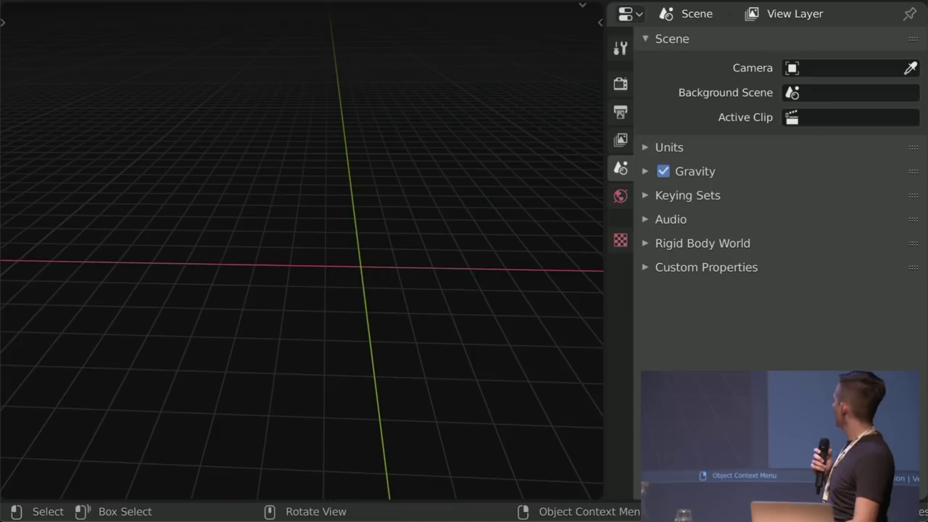
Step: Import the Alembic file screenshots3_particles3.abc into the empty scene and play the animation
left_click(44, 1)
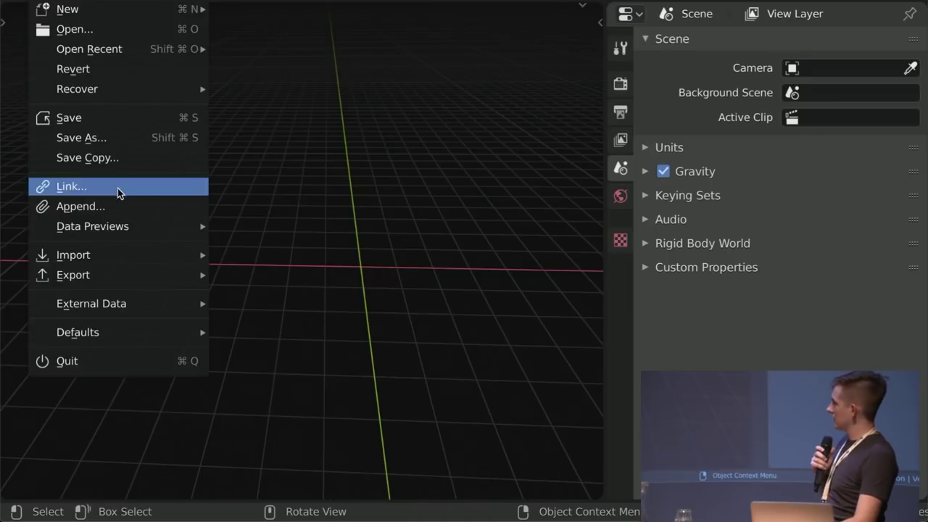
mouse_move(106, 255)
left_click(283, 278)
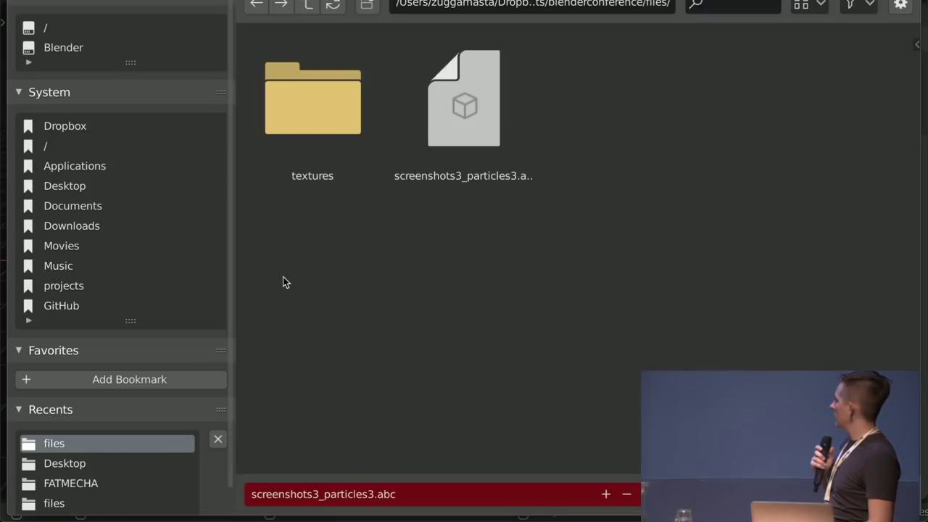
left_click(449, 147)
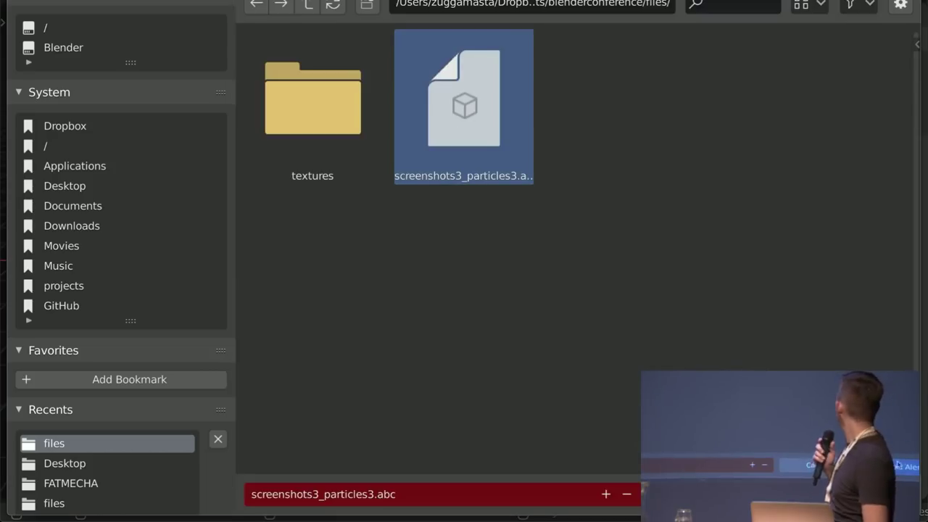
key("Return")
key("space")
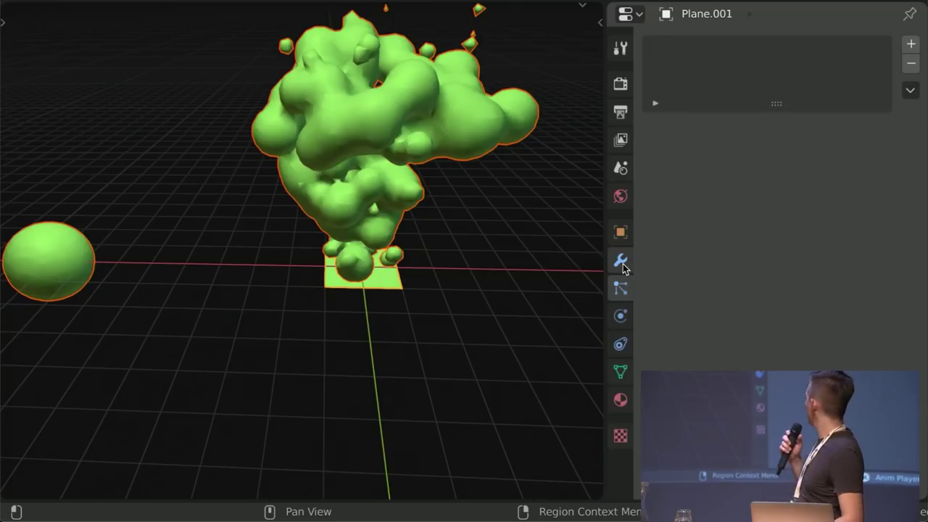
Step: Add a Decimate modifier to the imported Mball mesh below its Mesh Sequence Cache modifier
left_click(331, 177)
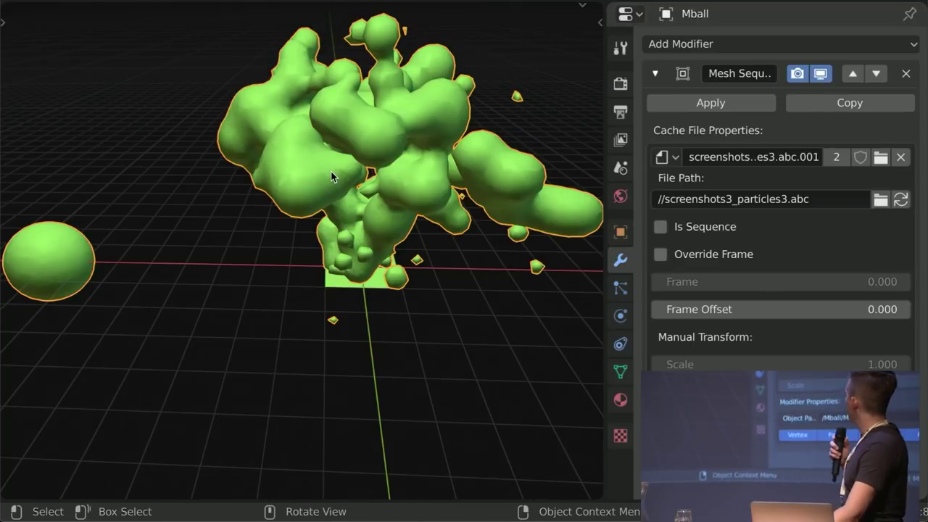
left_click(730, 48)
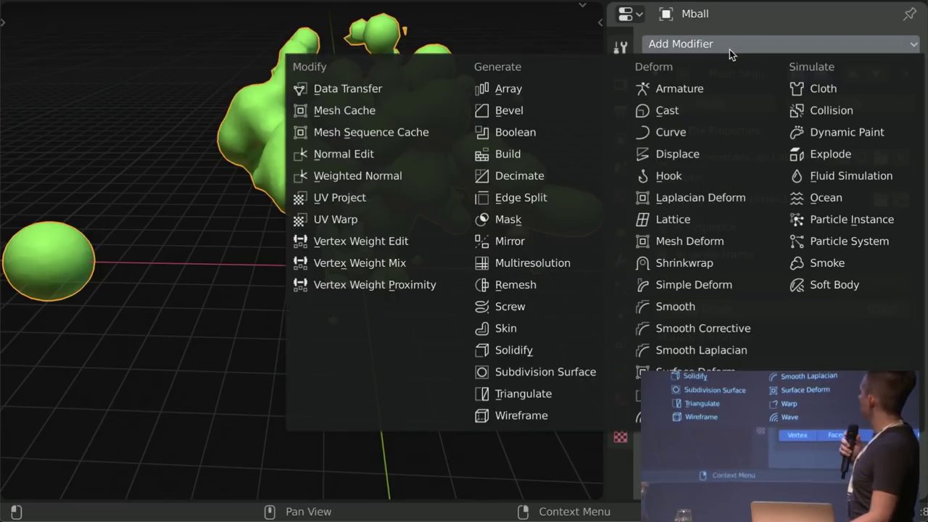
left_click(542, 176)
scroll(693, 176, "down", 5)
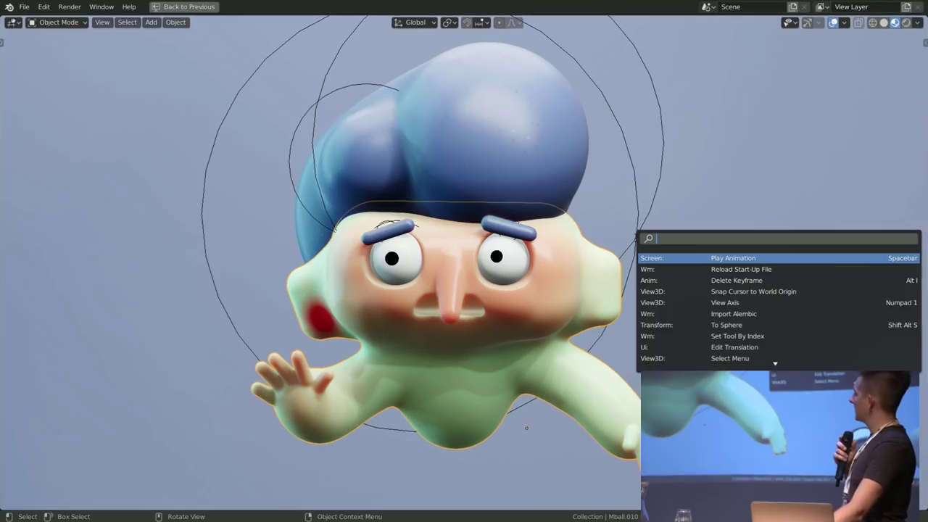
Step: Convert the character's skin metaball Mball.010 to a mesh with the Mesh from Curve/Meta/Surf/Text option
type("conver")
key("Return")
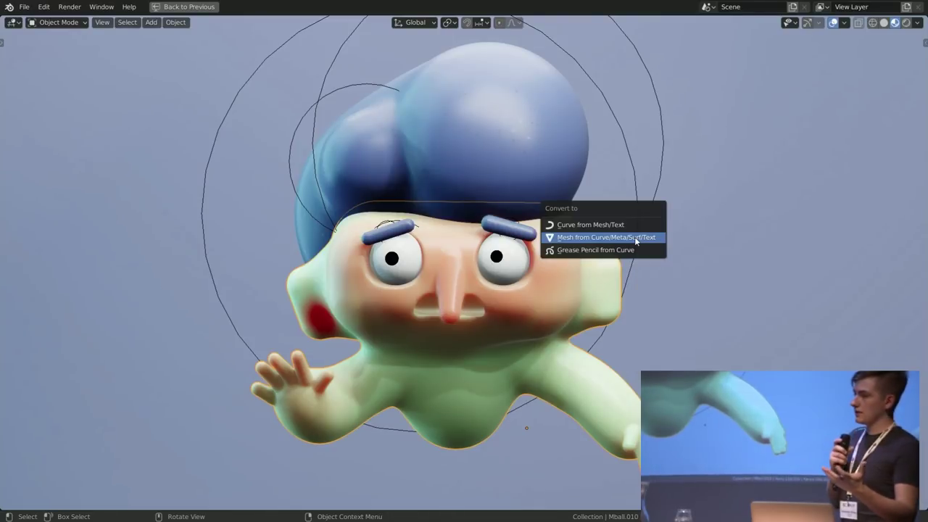
left_click(635, 238)
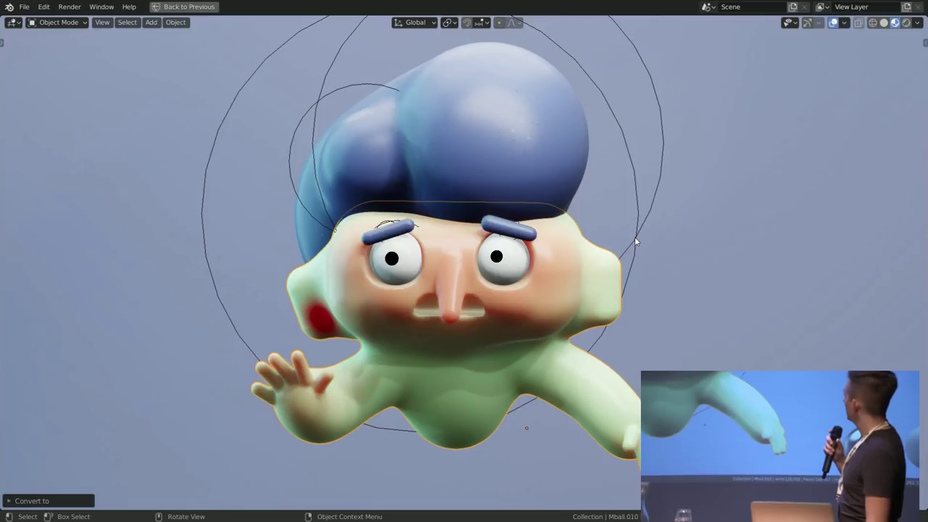
key("F3")
key("Return")
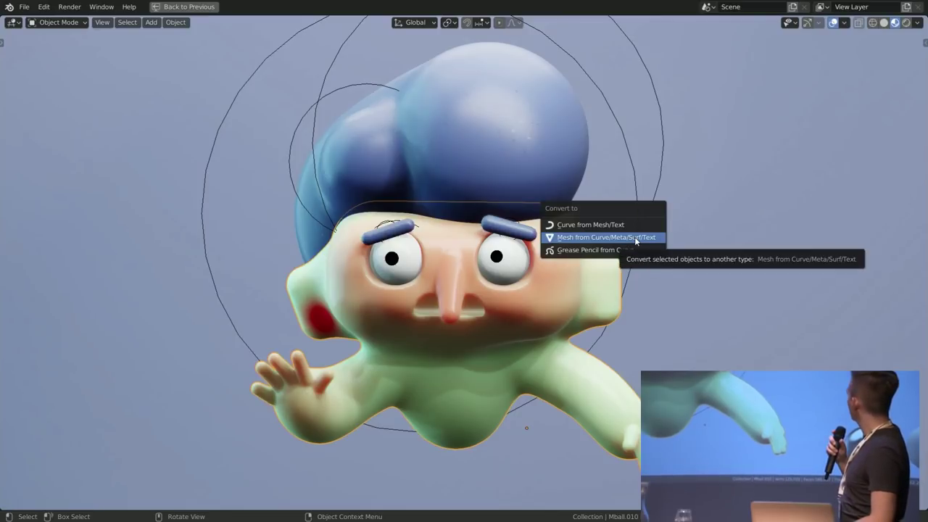
left_click(635, 239)
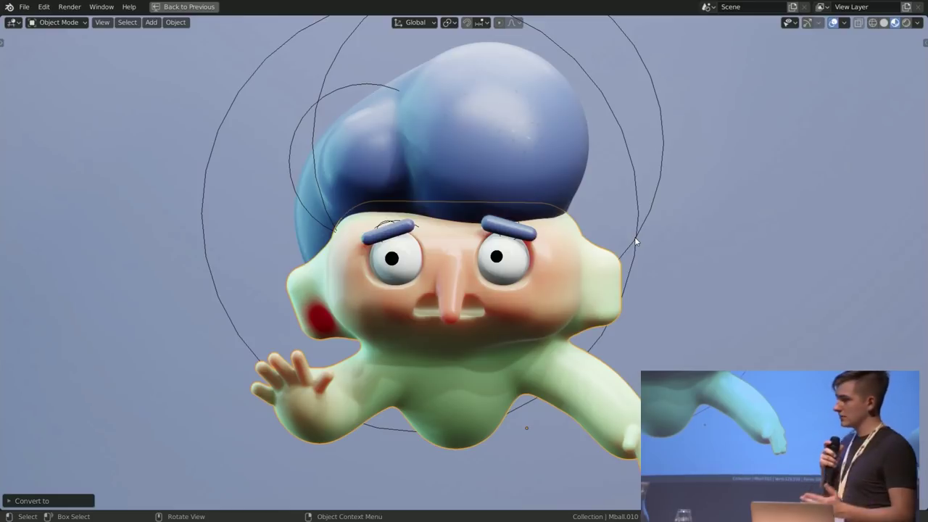
key("F3")
type("convert")
key("Return")
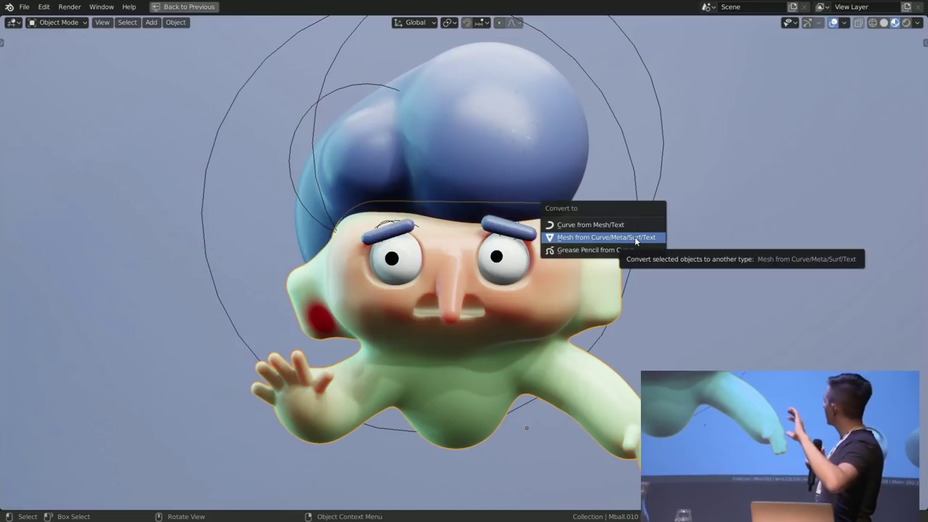
left_click(635, 237)
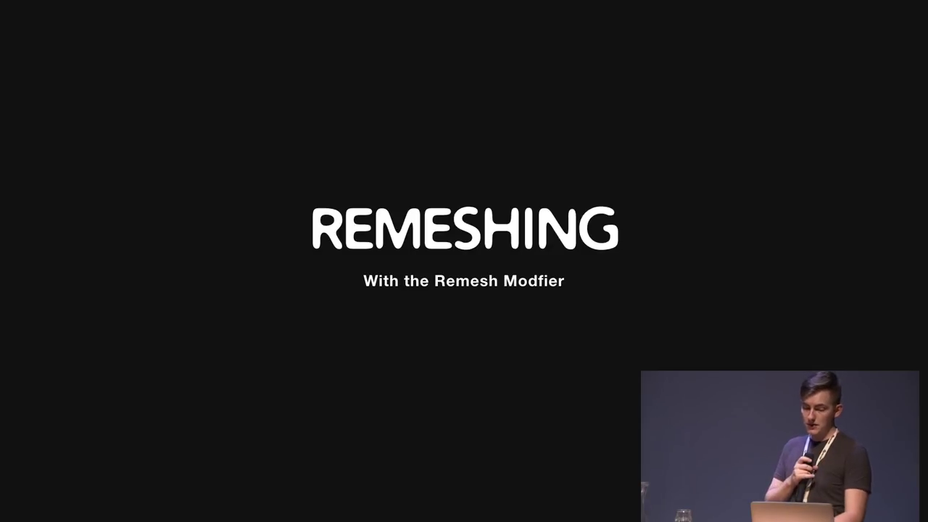
key("Right")
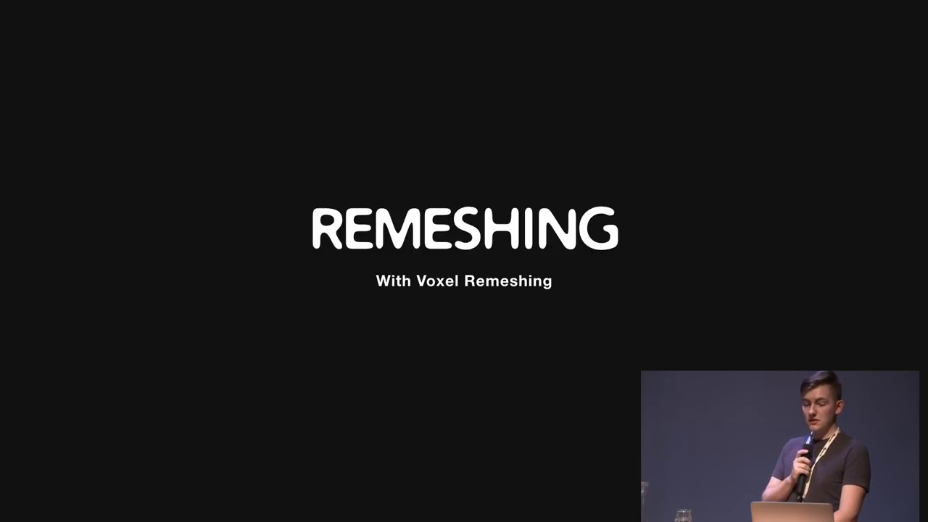
key("Right")
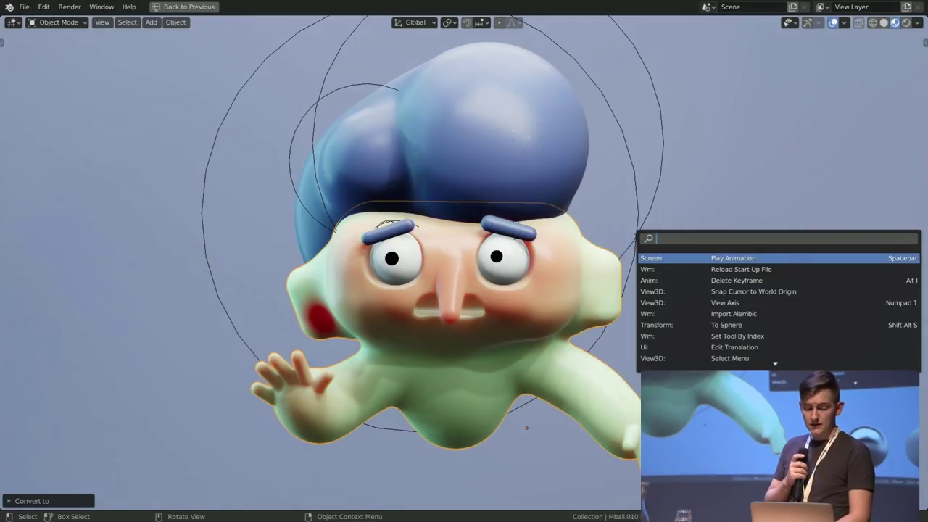
Step: Remesh the converted skin mesh with QuadriFlow Remesh in Faces mode, using 5000 faces
type("qua")
key("Return")
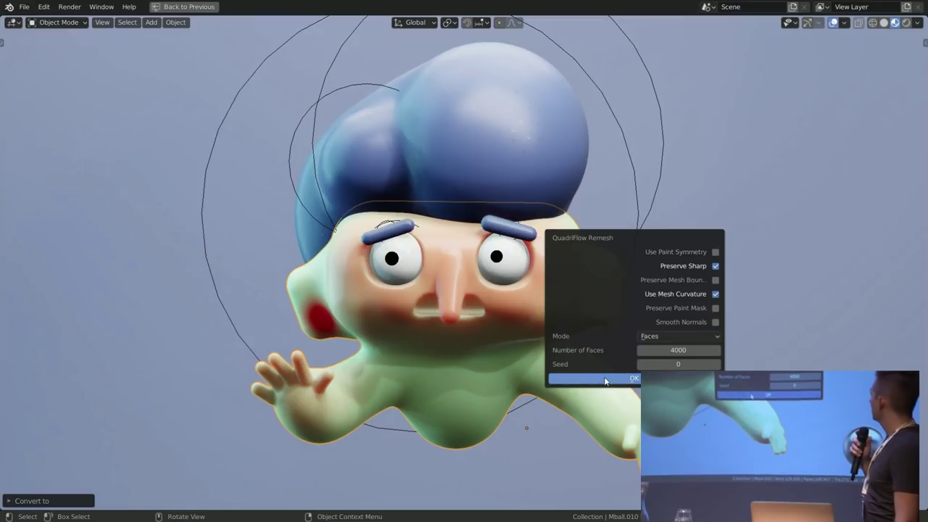
left_click(673, 352)
key("Home")
key("Delete")
type("5")
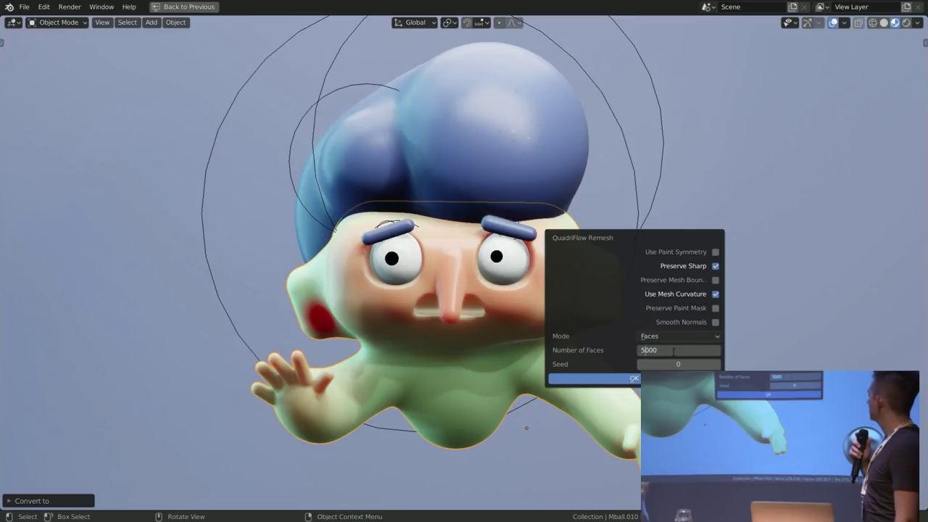
key("Return")
left_click(622, 381)
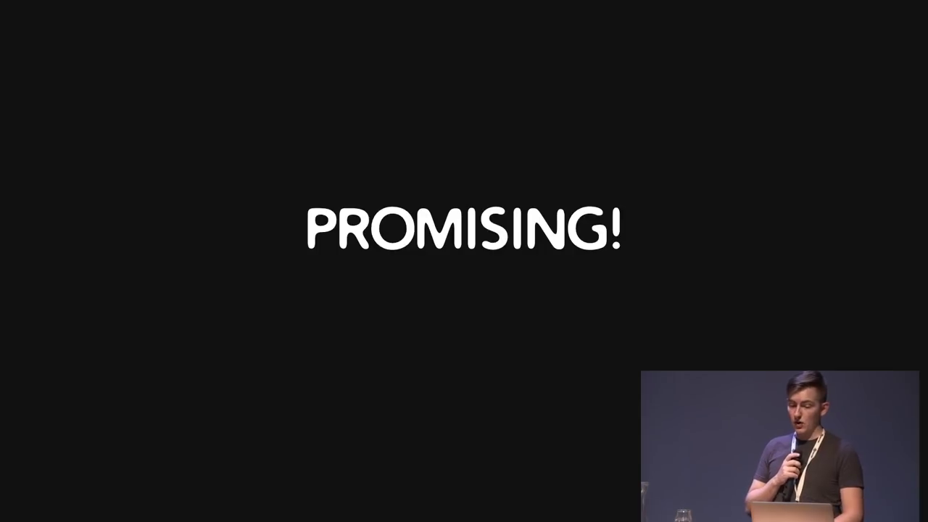
key("Right")
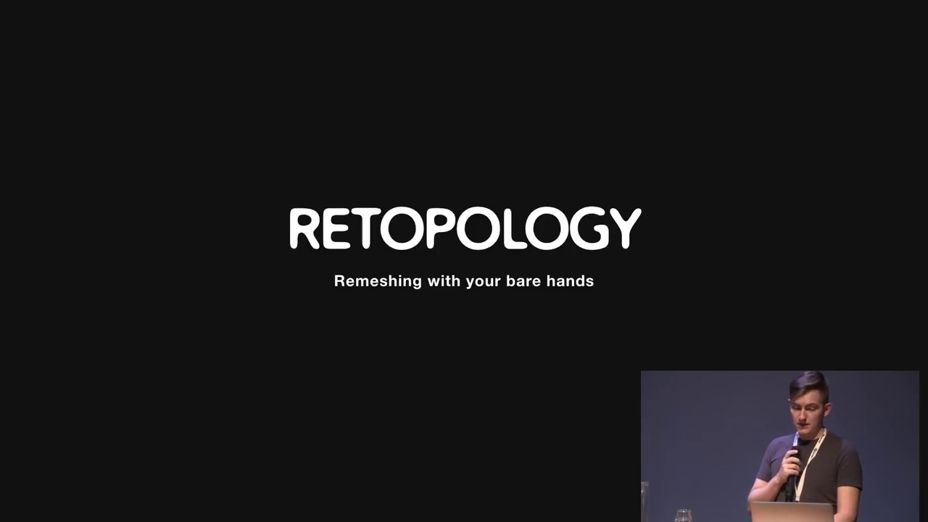